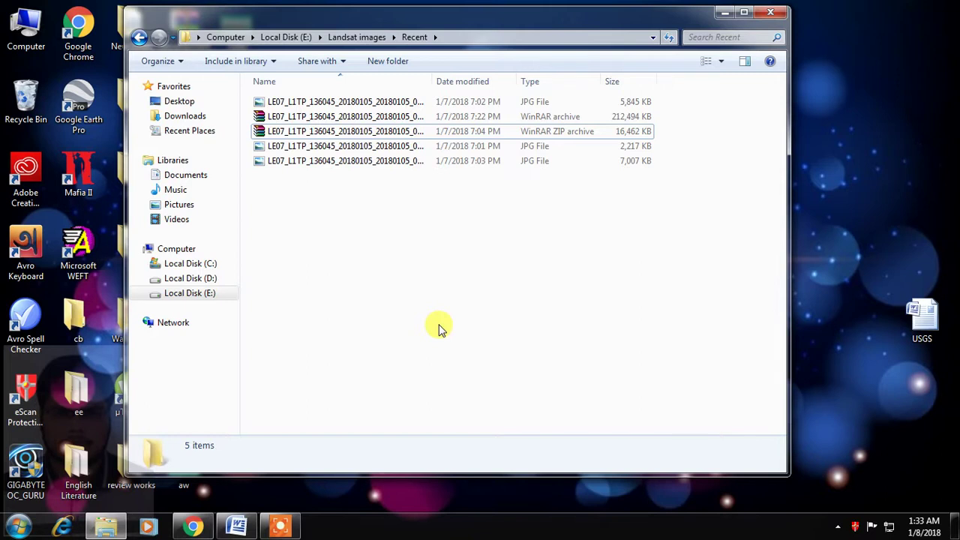
- Open the tar.gz Landsat archive from the Recent folder and look over the ERDAS IMAGINE image files inside
double_click(281, 133)
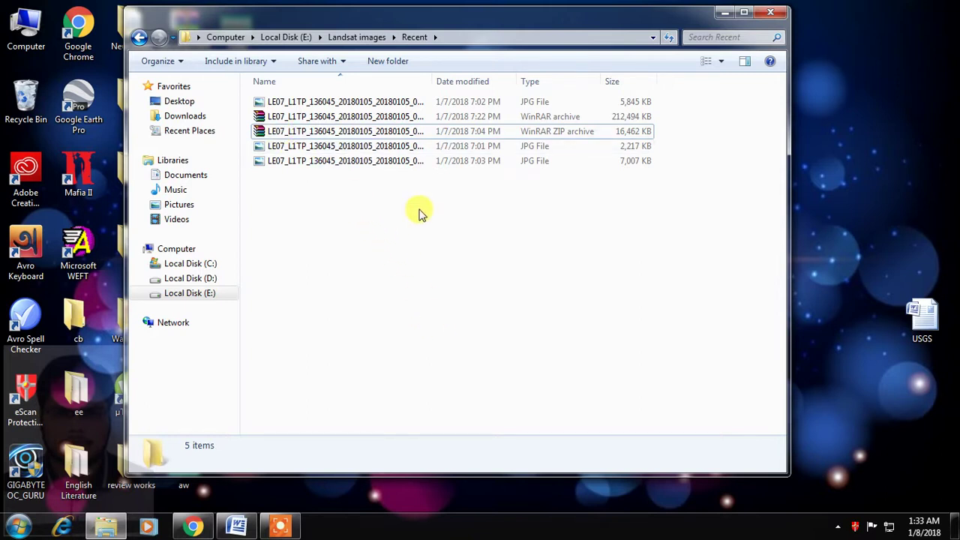
left_click(629, 120)
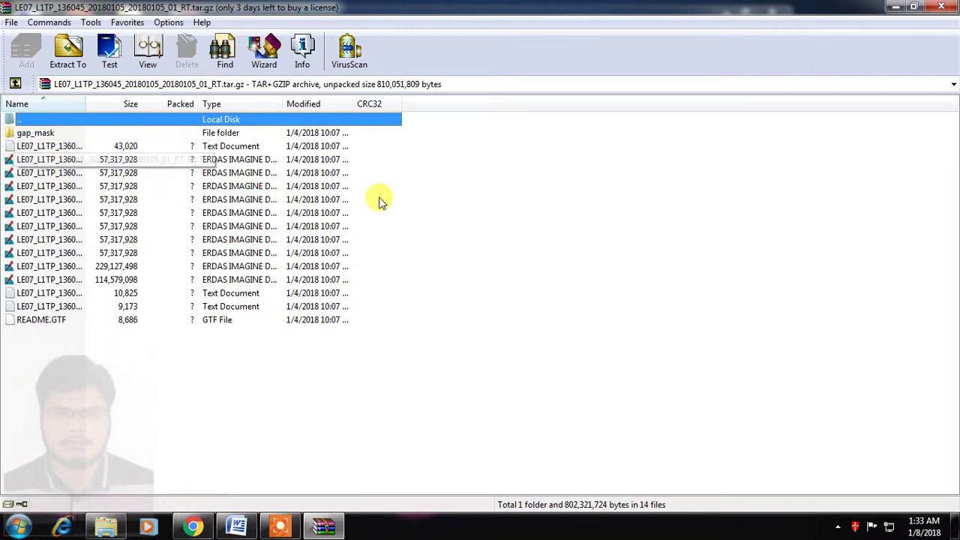
left_click_drag(371, 159, 334, 285)
left_click(471, 162)
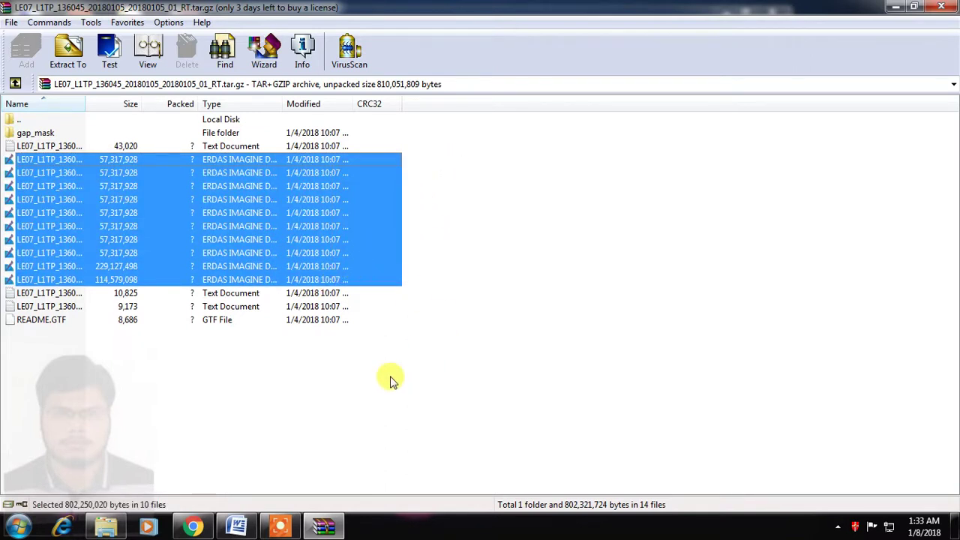
left_click(309, 407)
- Try to open README.GTF from the archive, using the Web service to find a program for the GTF extension
double_click(64, 328)
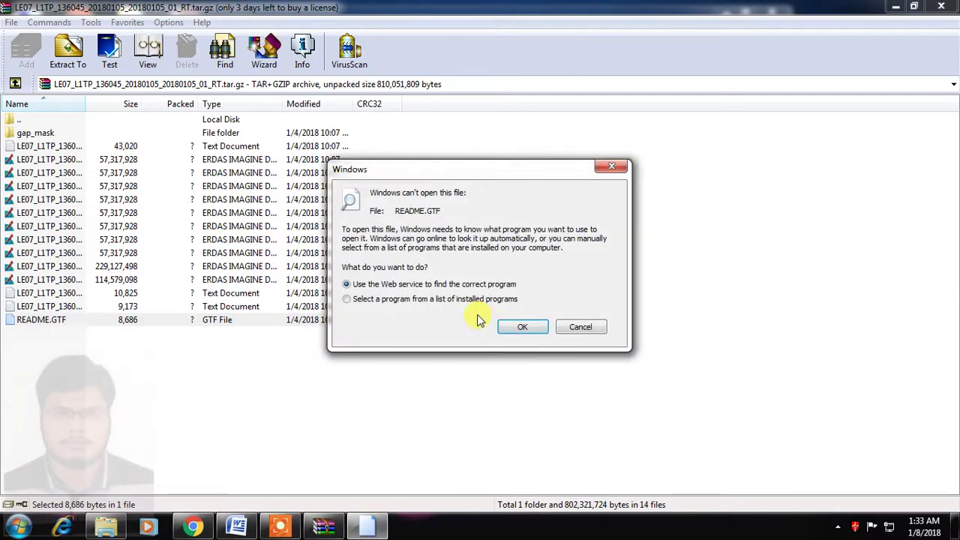
left_click(523, 328)
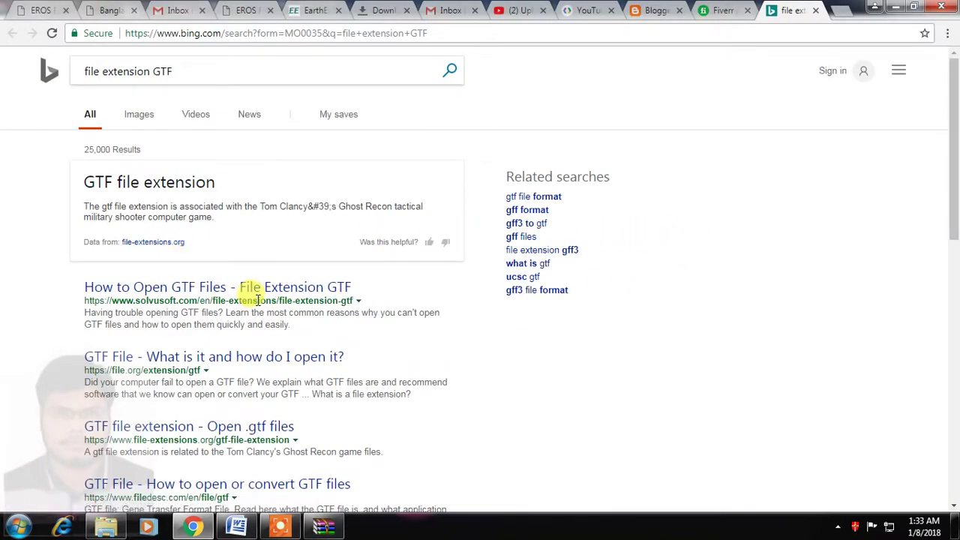
scroll(322, 289, "down", 3)
scroll(570, 258, "down", 4)
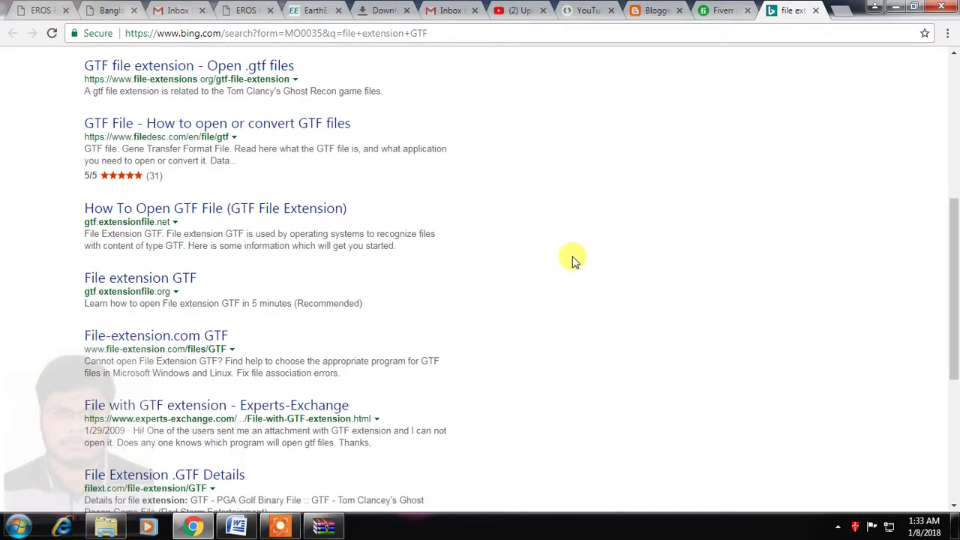
scroll(578, 257, "down", 2)
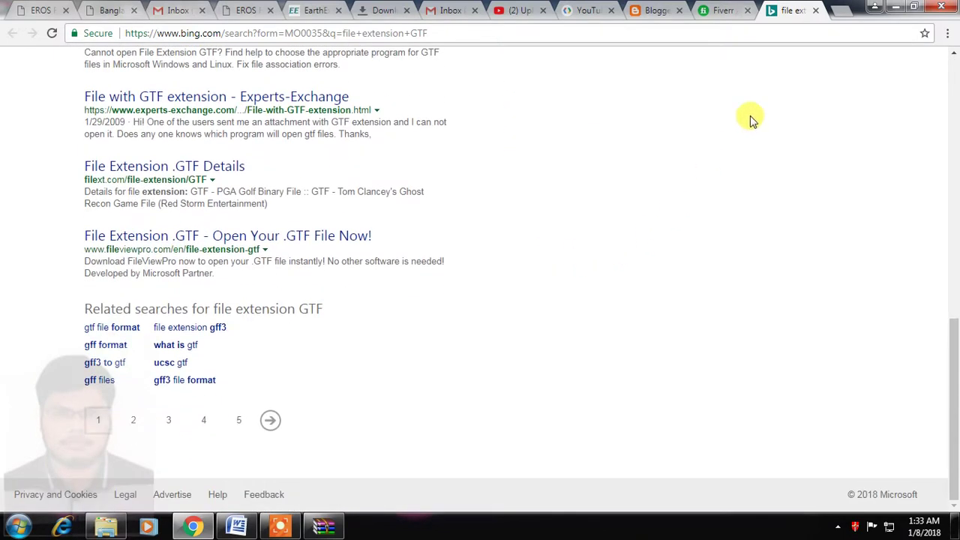
left_click(816, 11)
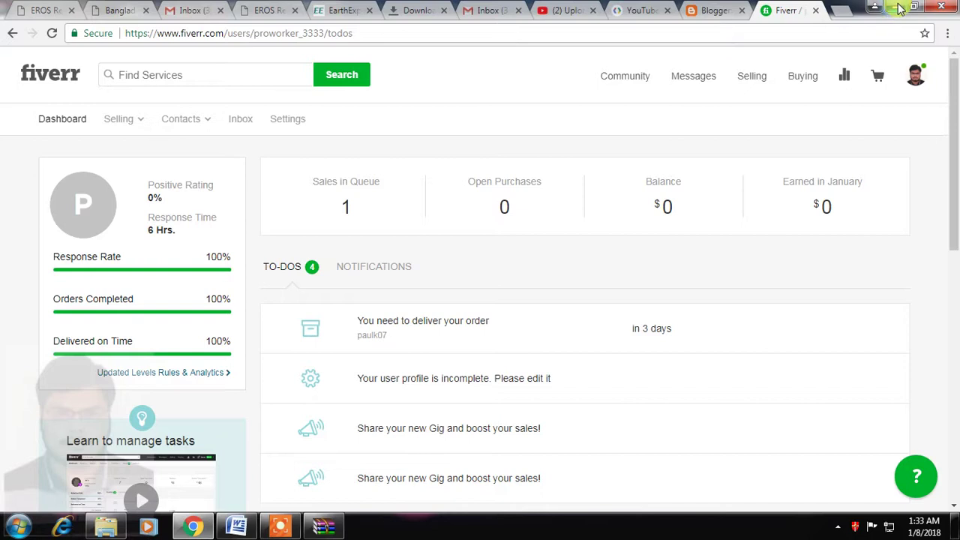
left_click(896, 6)
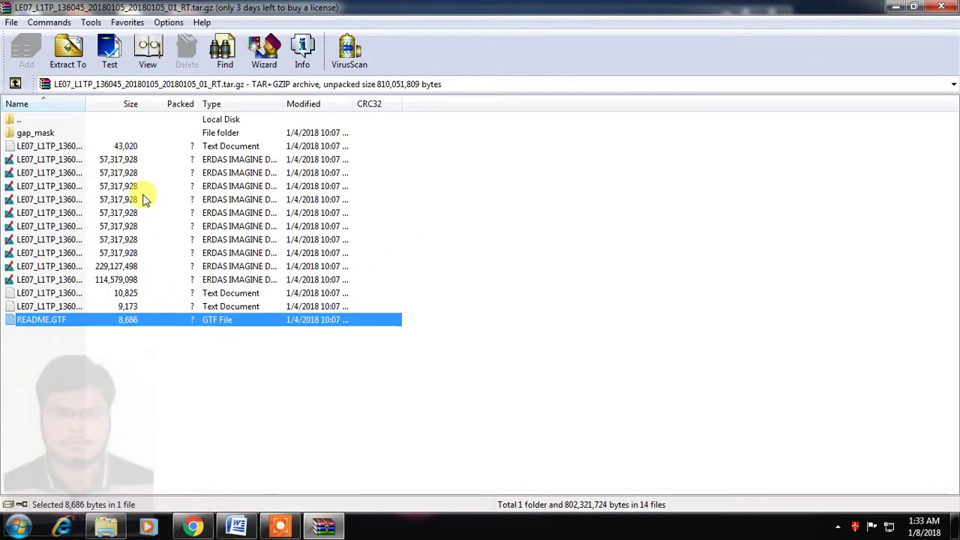
left_click(930, 12)
left_click(321, 161)
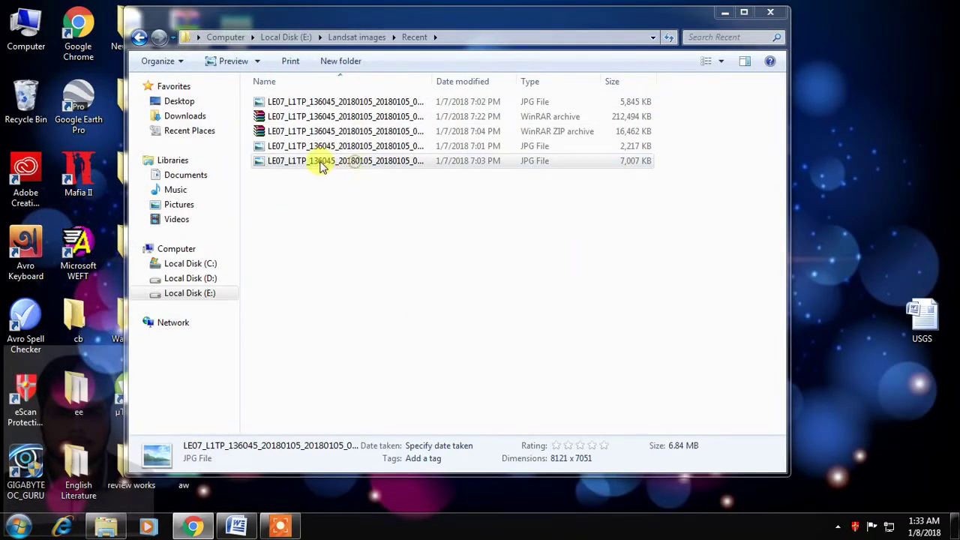
left_click(287, 118)
left_click(355, 227)
left_click(305, 122)
left_click(451, 267)
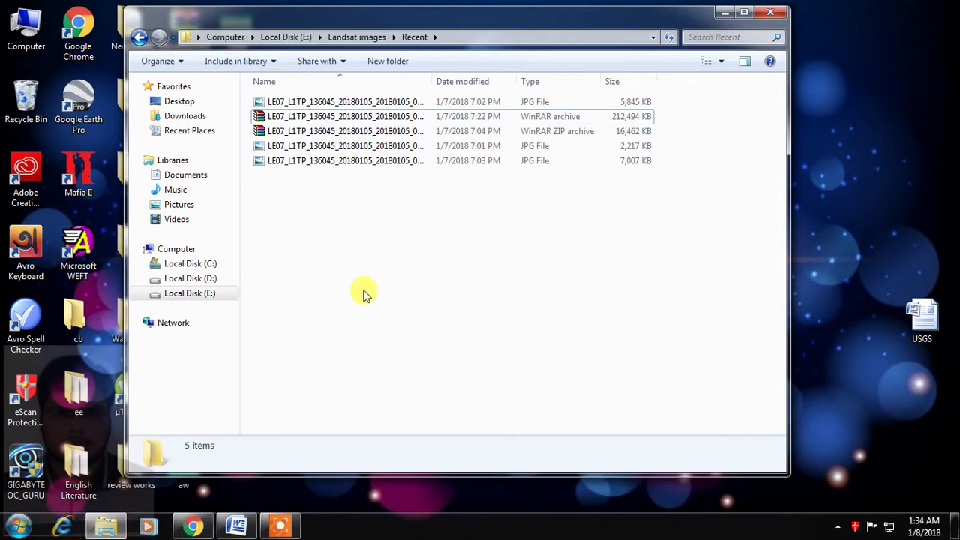
left_click(18, 525)
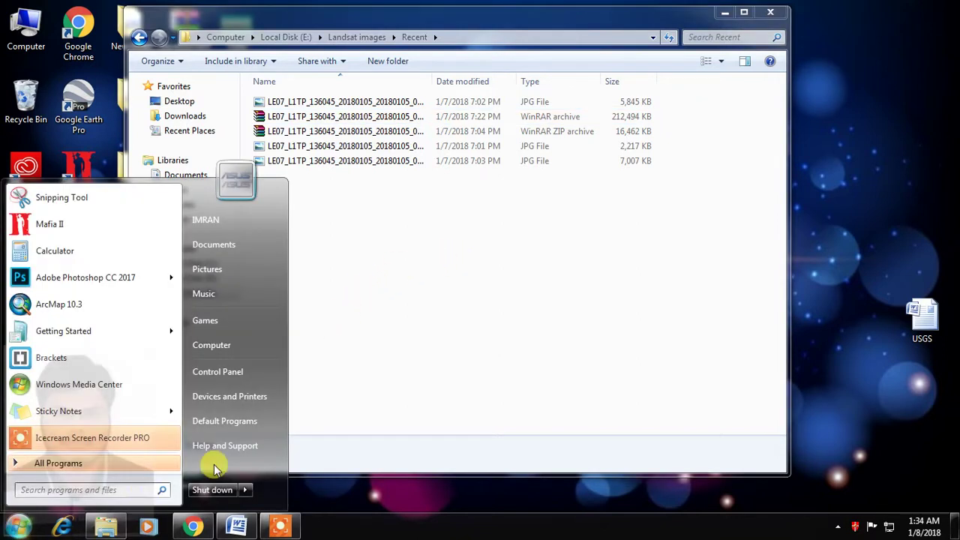
- Switch to Chrome, search Google for winrar in a new tab, and open the RARLAB downloads page
left_click(203, 527)
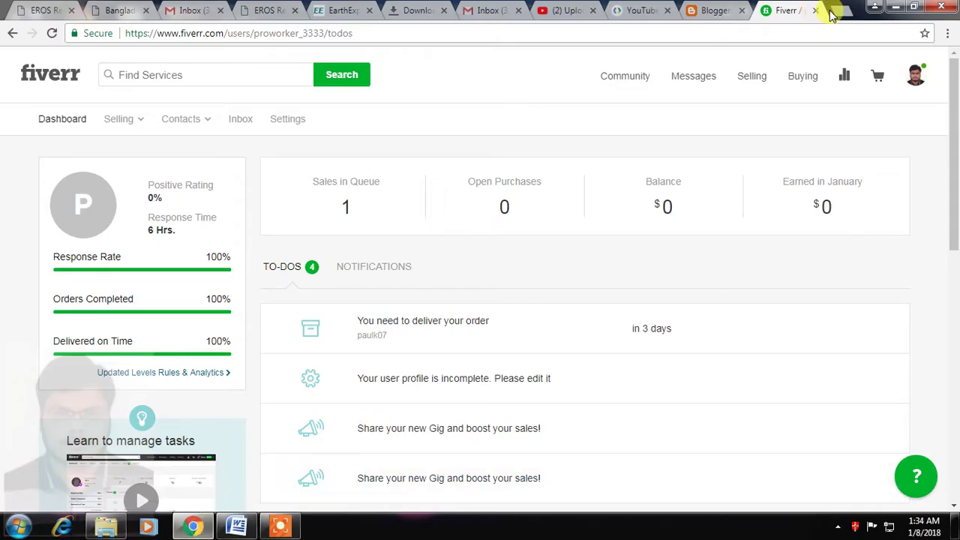
left_click(840, 10)
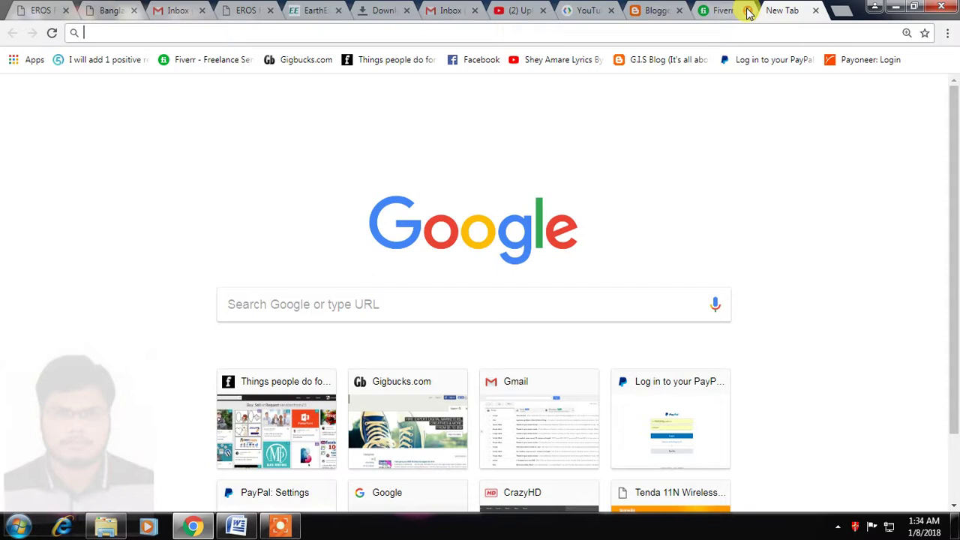
left_click(748, 10)
left_click(747, 11)
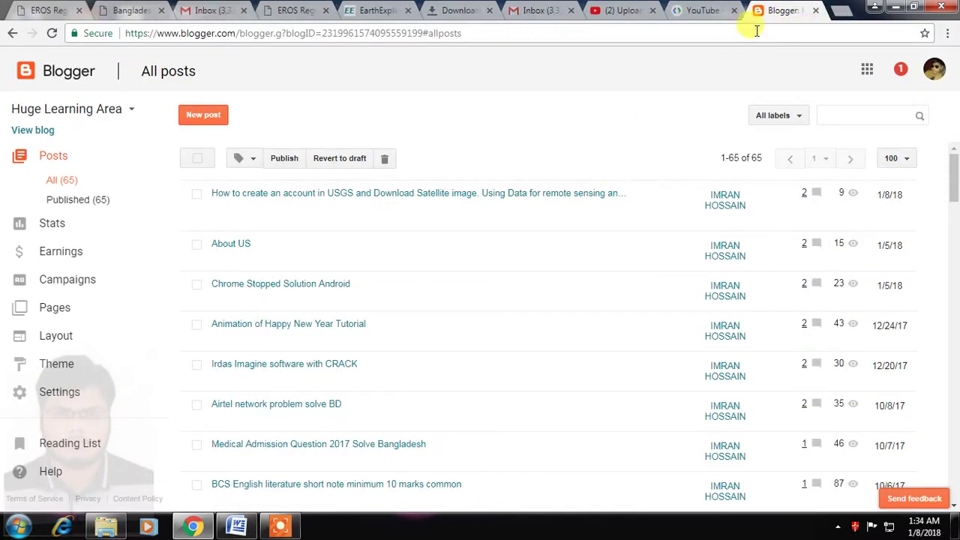
left_click(839, 10)
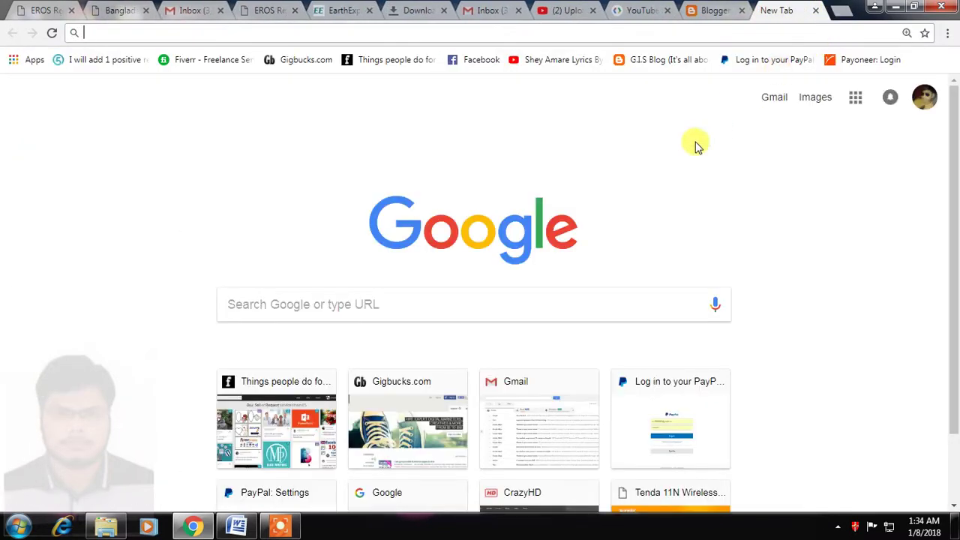
left_click(426, 35)
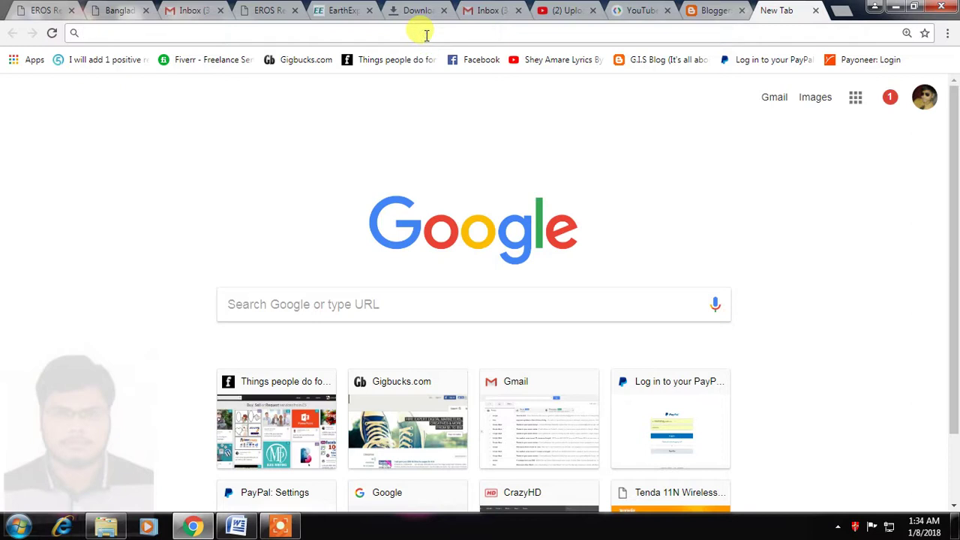
type("wi")
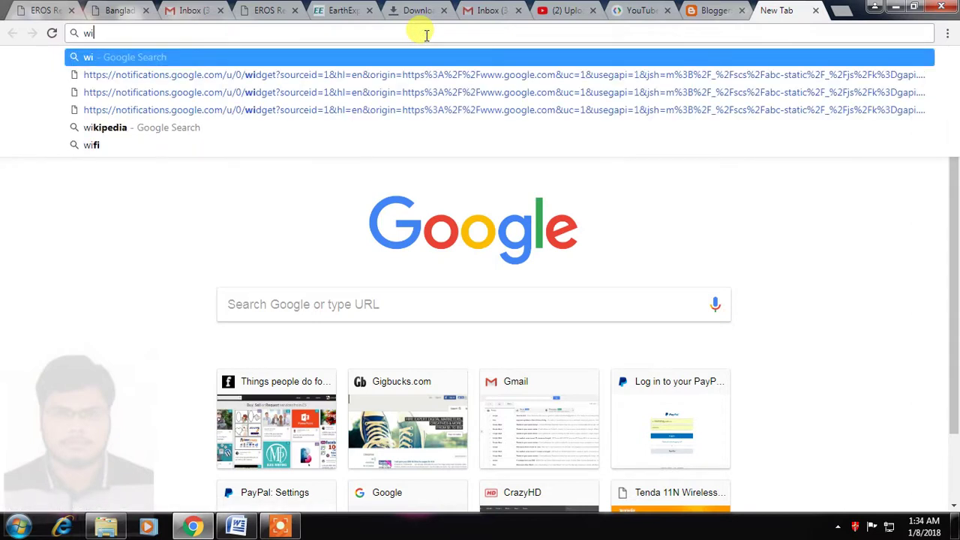
type("nrar")
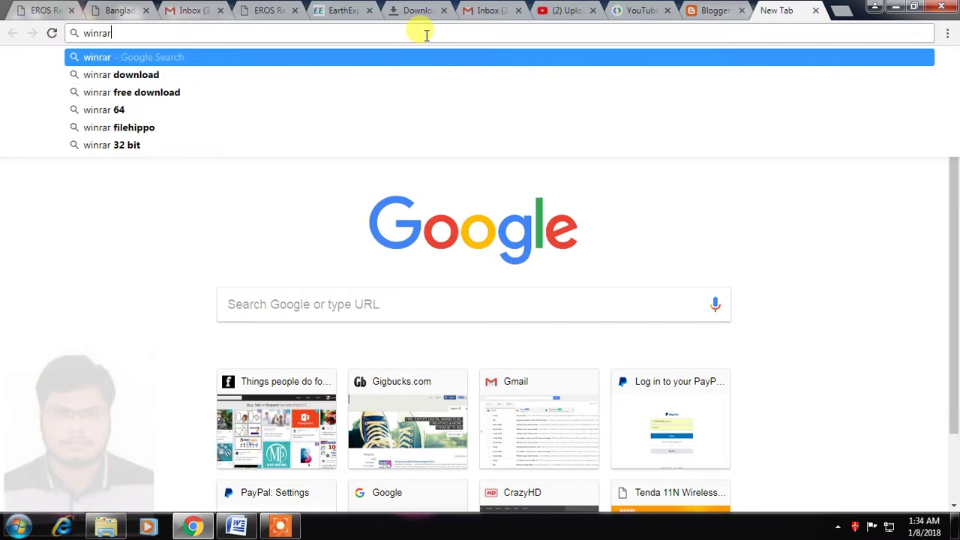
key("Return")
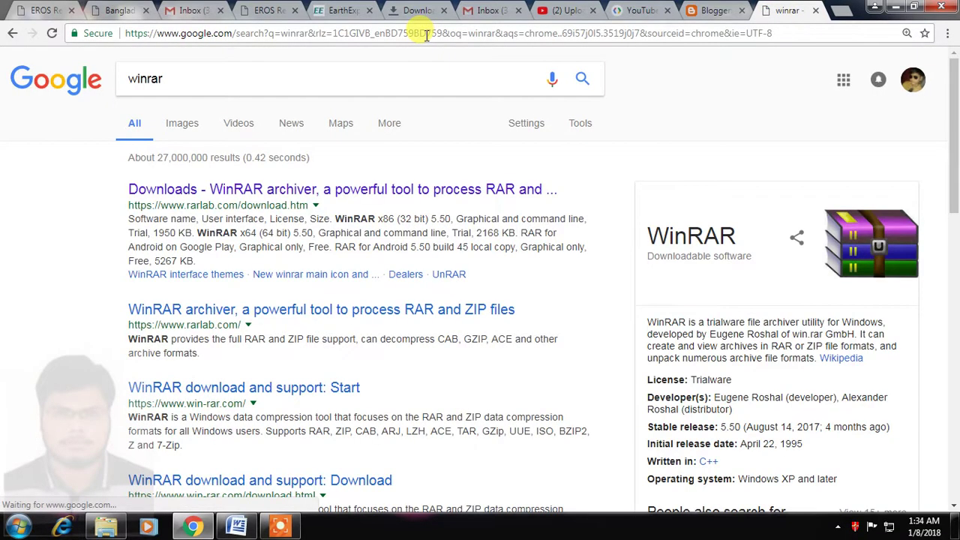
left_click(278, 189)
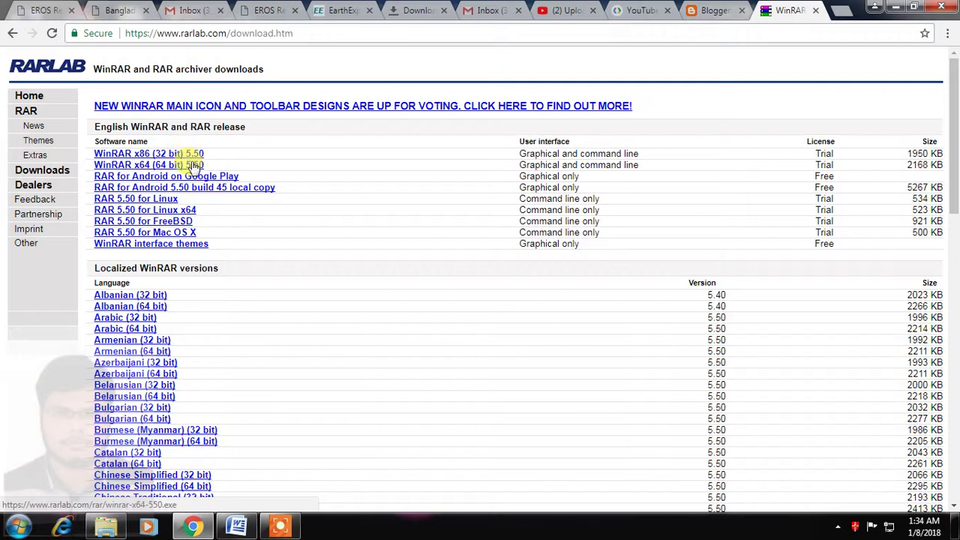
- Download WinRAR x64 (64 bit) 5.50 and install it in C:\Program Files\WinRAR with the default setup options
left_click(194, 165)
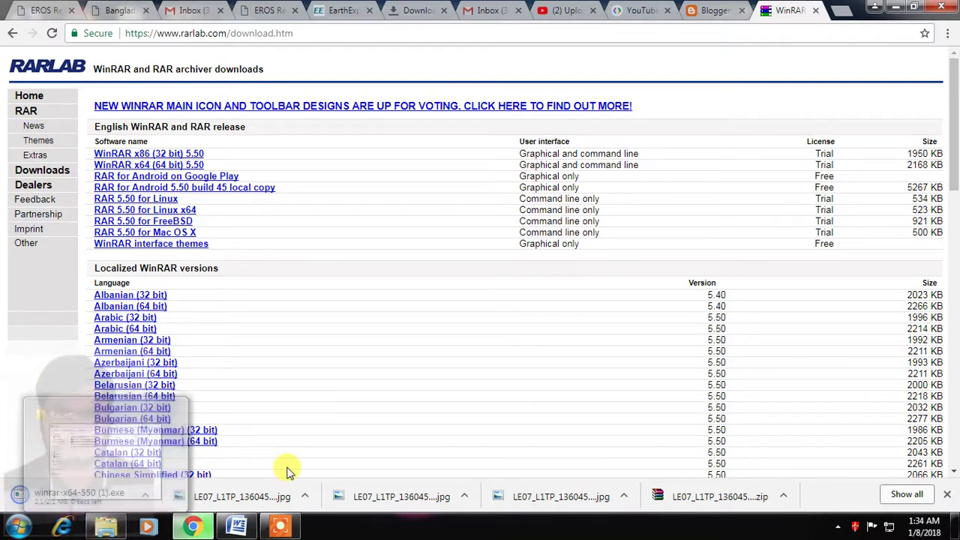
left_click(90, 501)
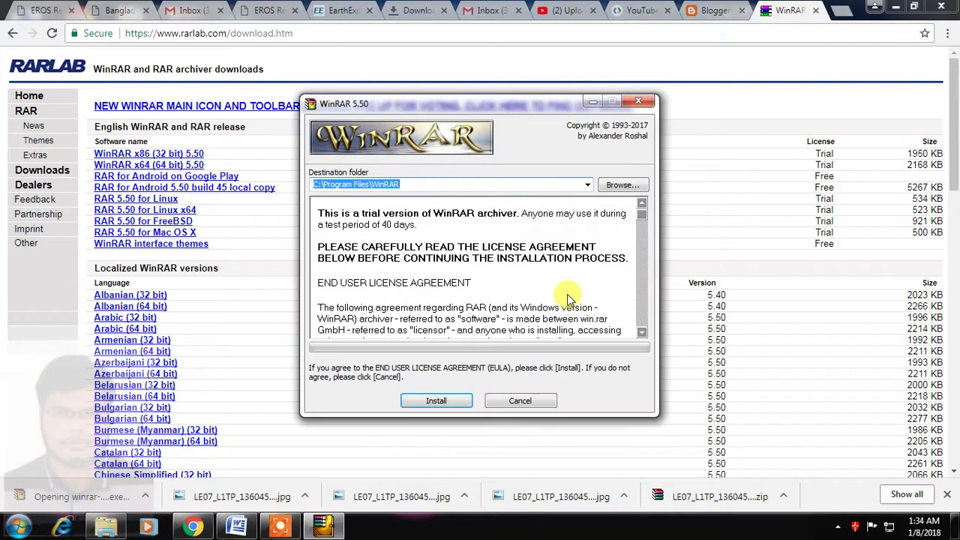
left_click(439, 402)
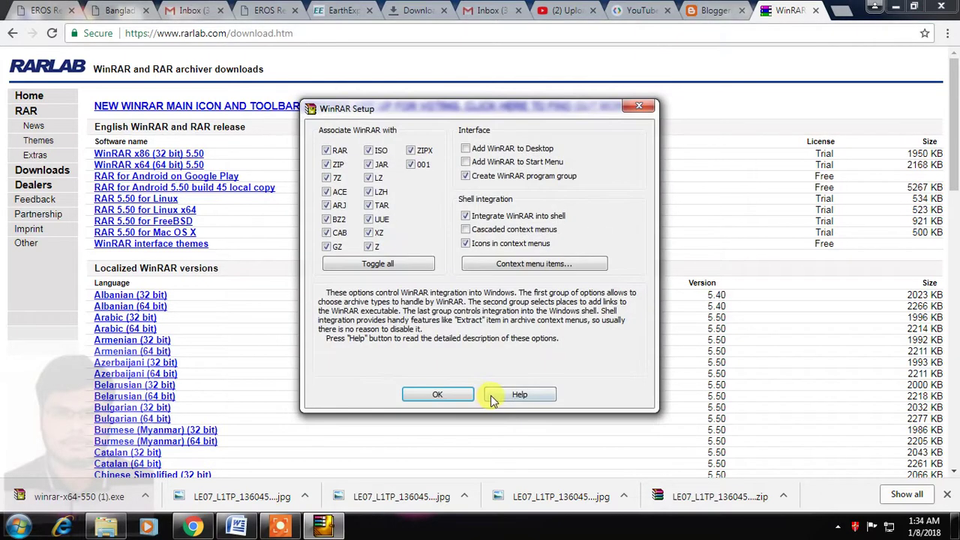
left_click(433, 396)
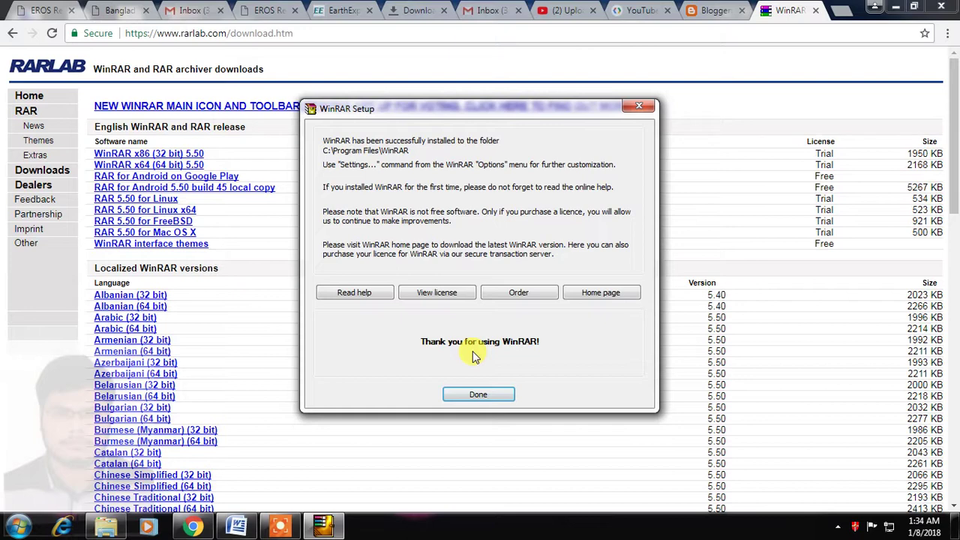
left_click(478, 394)
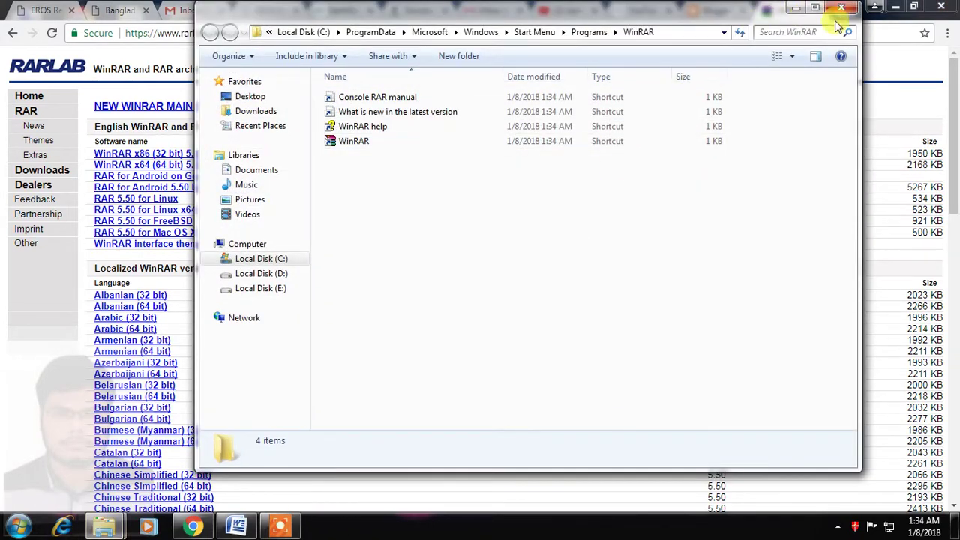
left_click(842, 10)
left_click(875, 8)
left_click(515, 278)
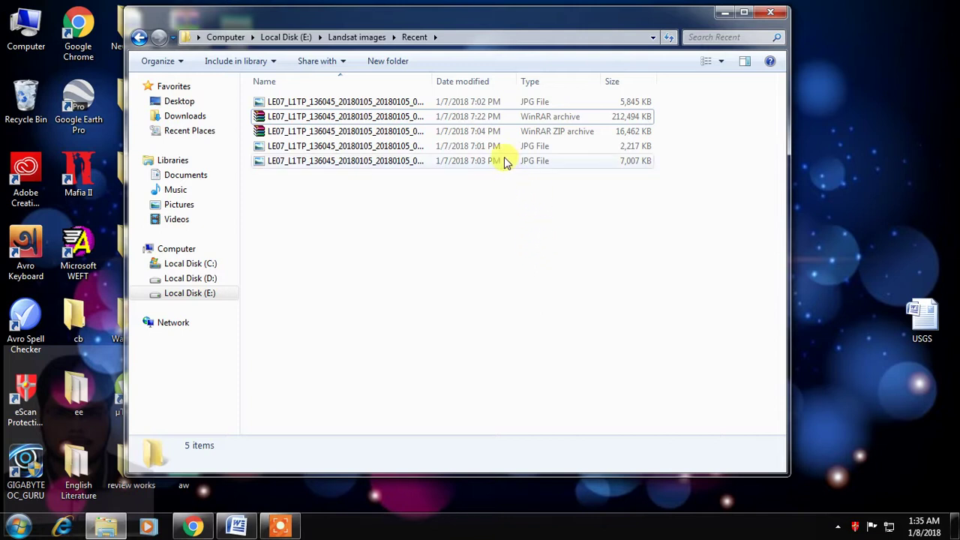
- Open the Landsat tar.gz archive in WinRAR, review the image and text files it contains, and close it
left_click(399, 118)
double_click(400, 118)
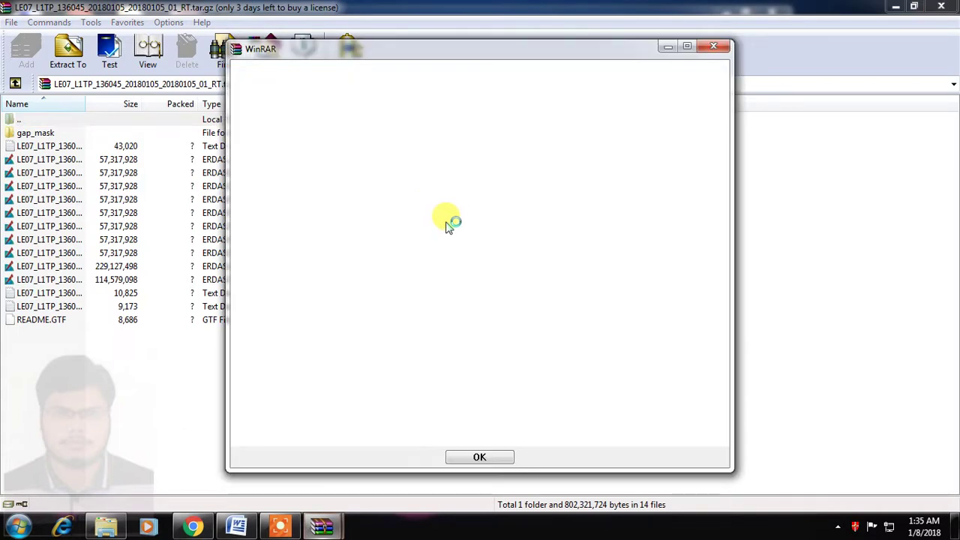
left_click(477, 456)
left_click_drag(130, 345, 69, 160)
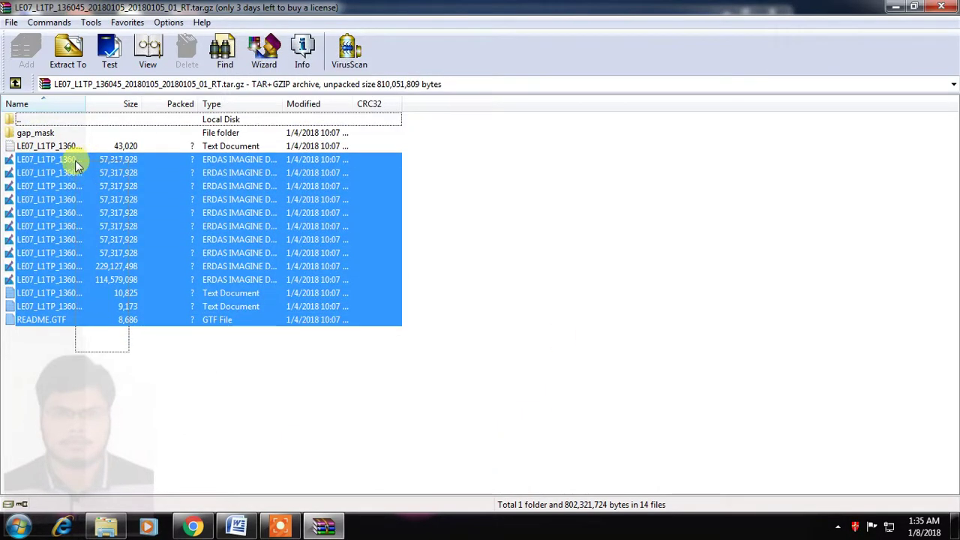
left_click(221, 418)
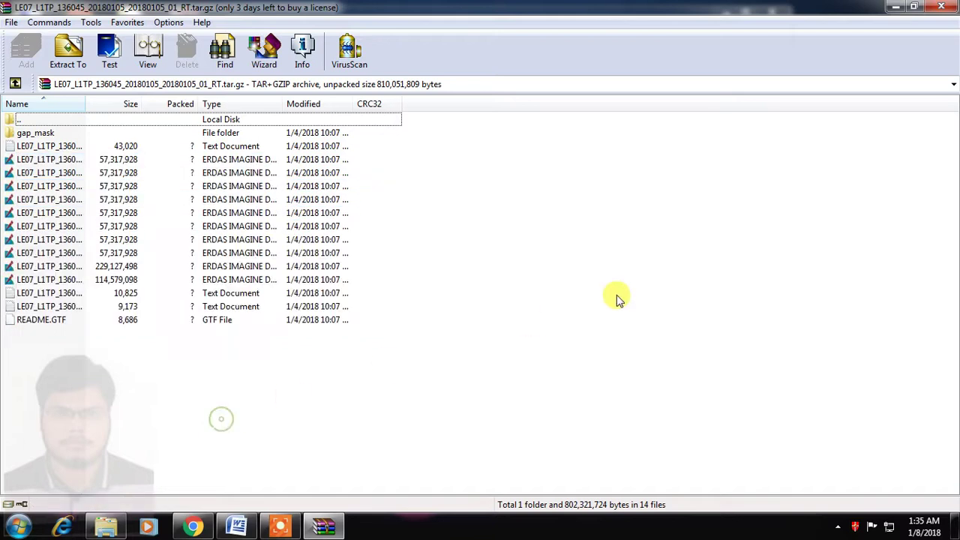
left_click(940, 12)
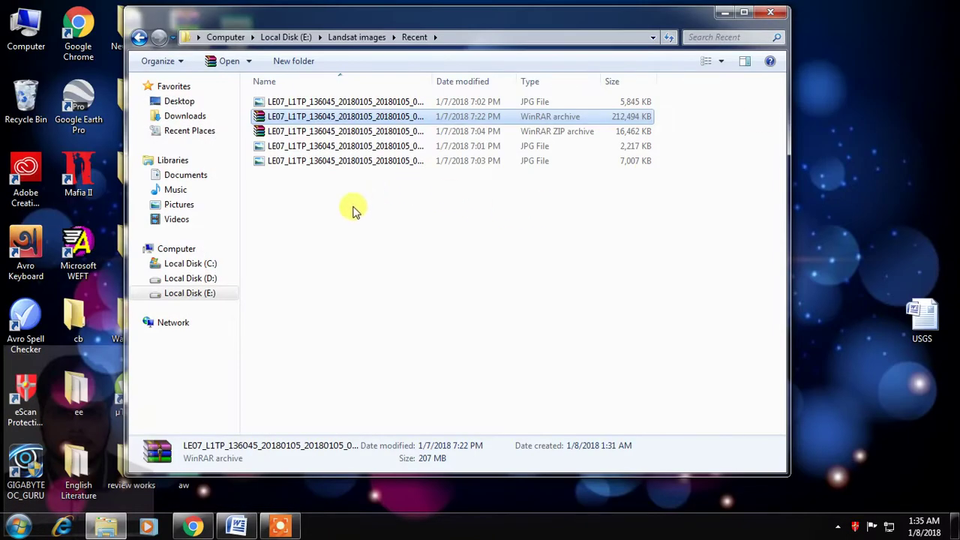
- Extract the Landsat tar.gz archive into the folder LE07_L1TP_136045_20180105_20180105_01_RT within Recent and open that folder
left_click(322, 120)
right_click(323, 120)
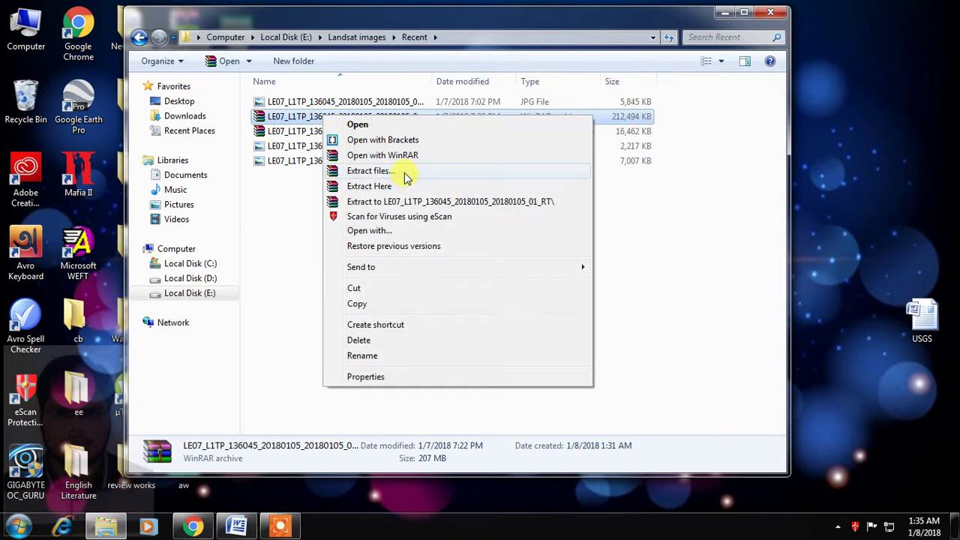
left_click(405, 172)
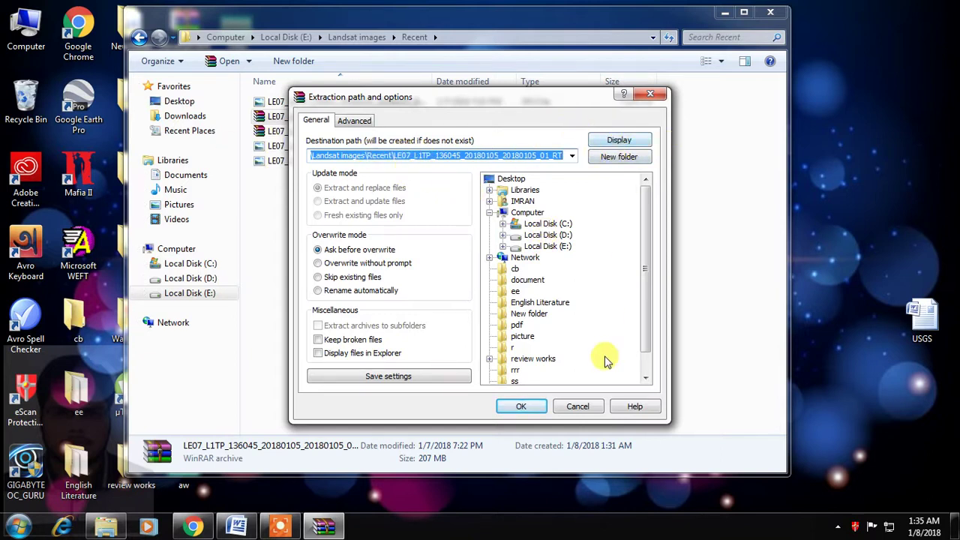
left_click(518, 407)
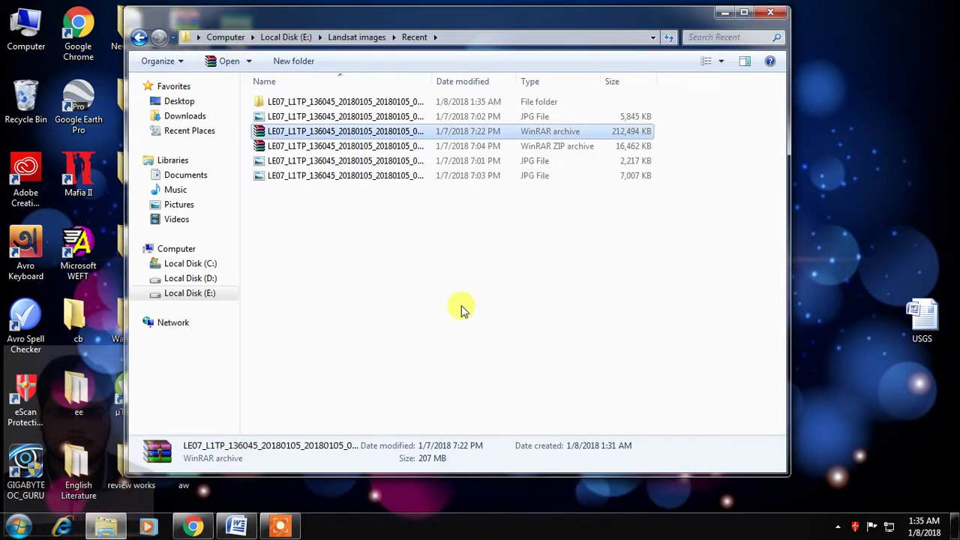
double_click(308, 102)
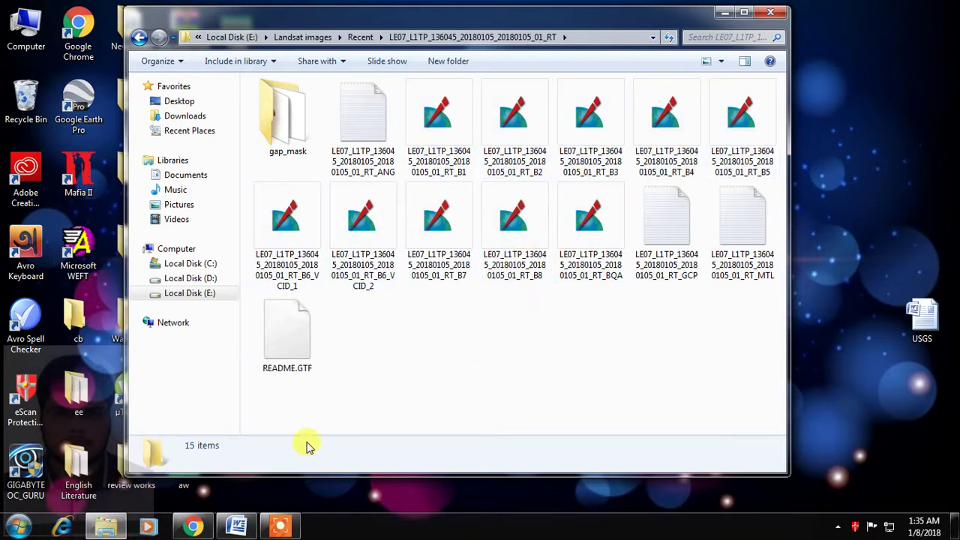
- Launch ERDAS IMAGINE 2014 from the installed programs
left_click(18, 525)
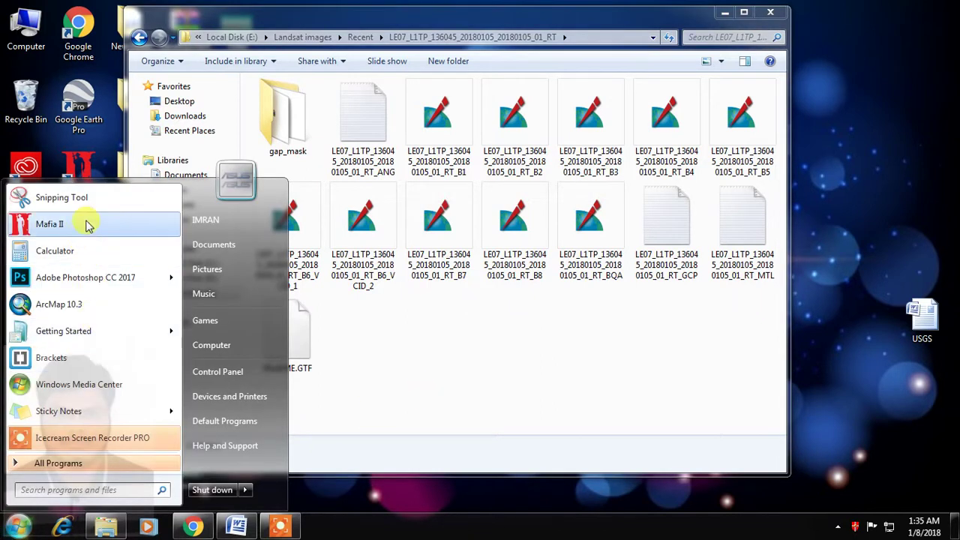
left_click(124, 463)
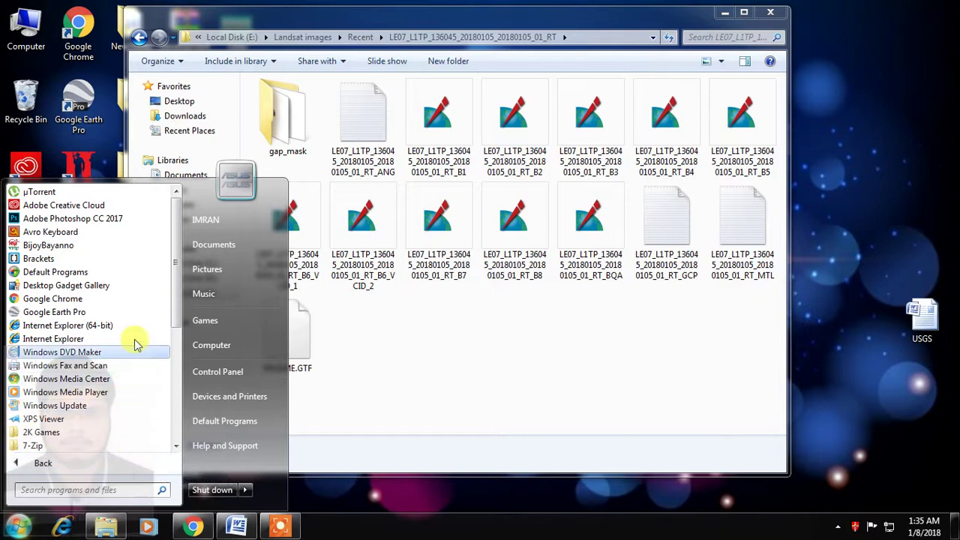
scroll(137, 330, "down", 1)
scroll(132, 337, "down", 2)
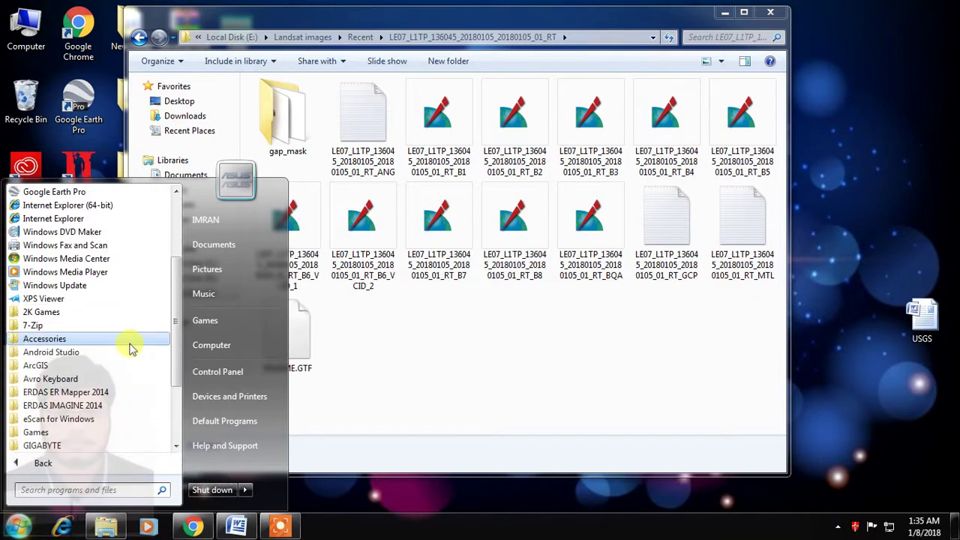
left_click(73, 405)
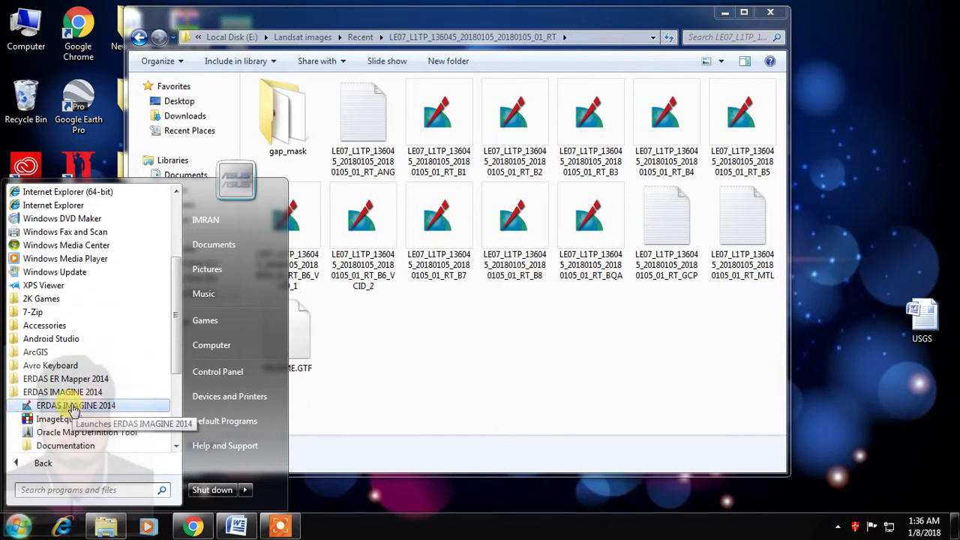
left_click(72, 405)
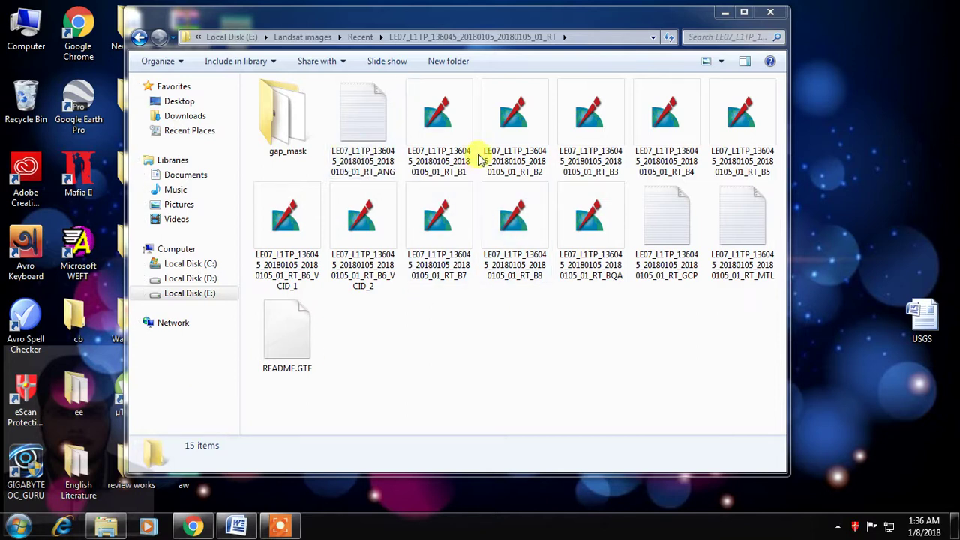
- Return to the Recent folder and create a new folder named layerstack in it
left_click(138, 38)
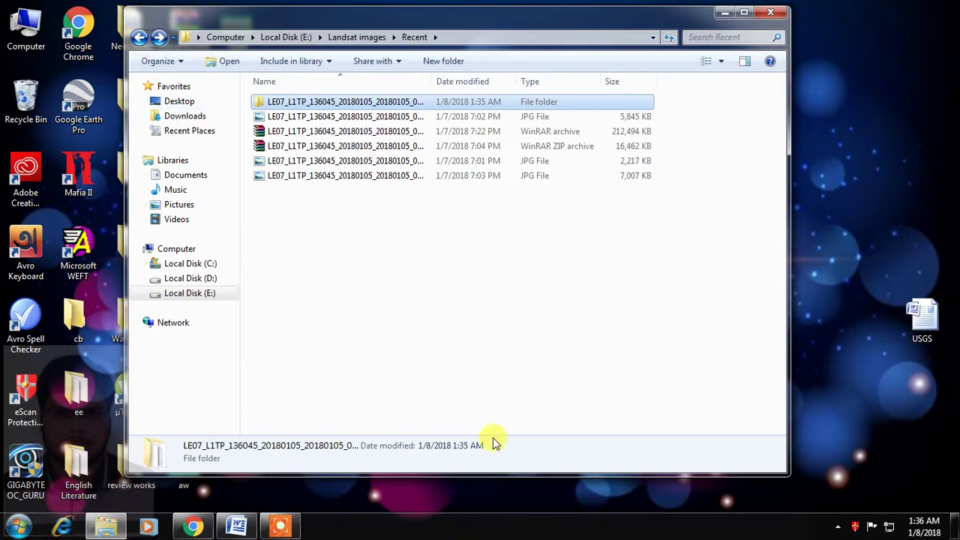
left_click(368, 309)
right_click(355, 246)
mouse_move(449, 434)
left_click(597, 241)
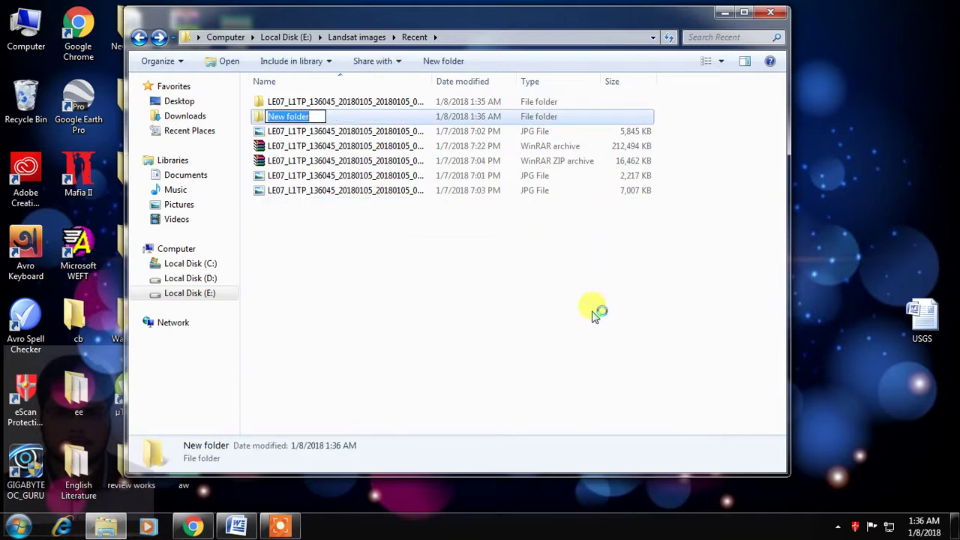
key("BackSpace")
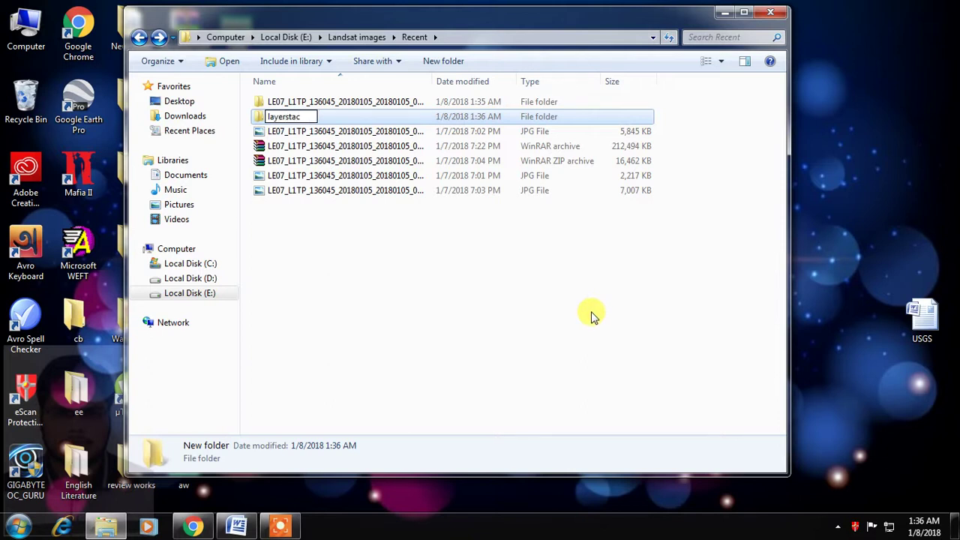
key("Return")
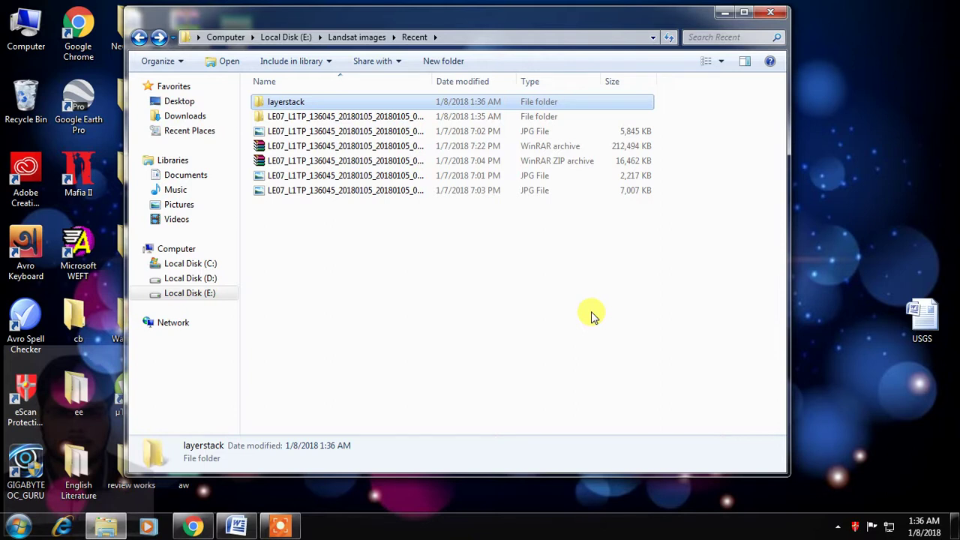
right_click(909, 127)
left_click(855, 181)
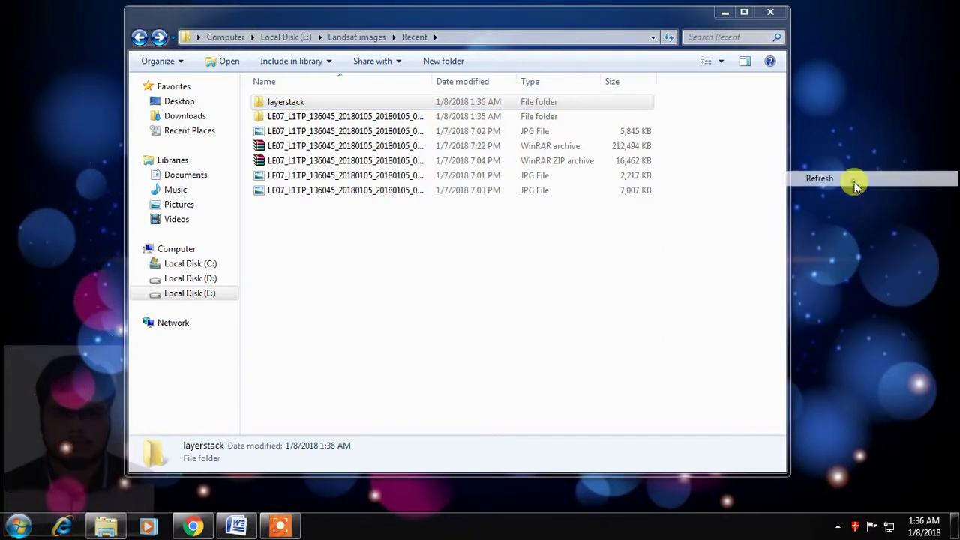
right_click(834, 201)
left_click(833, 242)
right_click(825, 200)
left_click(823, 242)
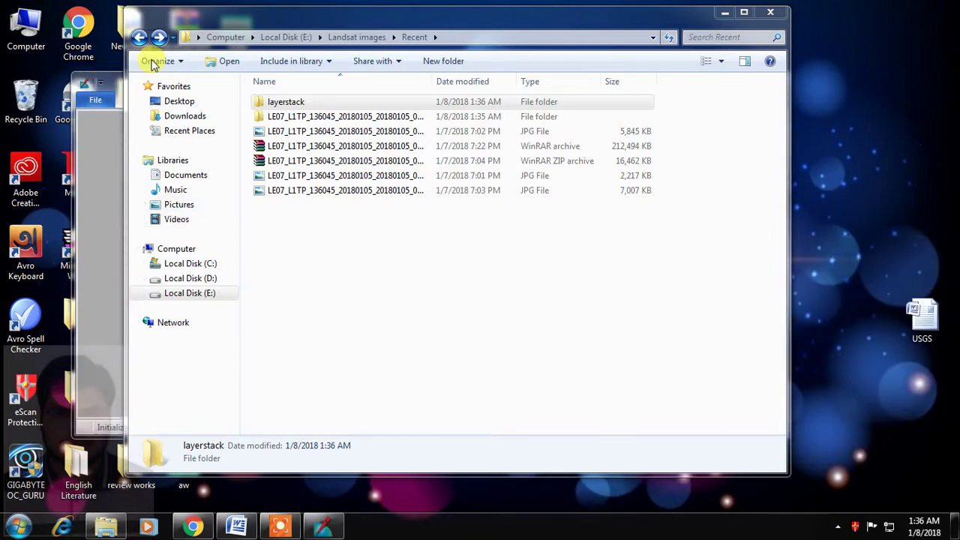
- Switch to ERDAS IMAGINE, maximize its window, and open the Layer Stack tool for raster data
left_click_drag(285, 8, 452, 28)
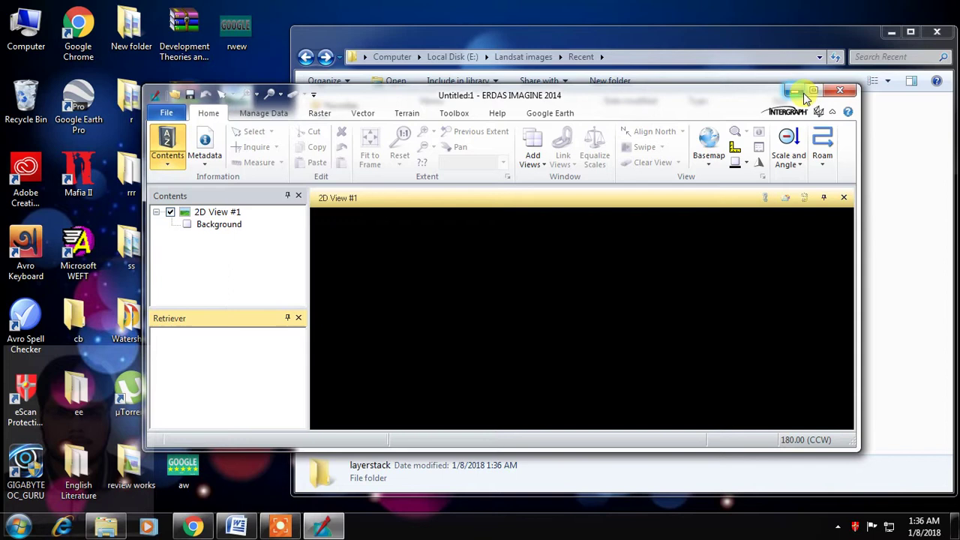
left_click(810, 92)
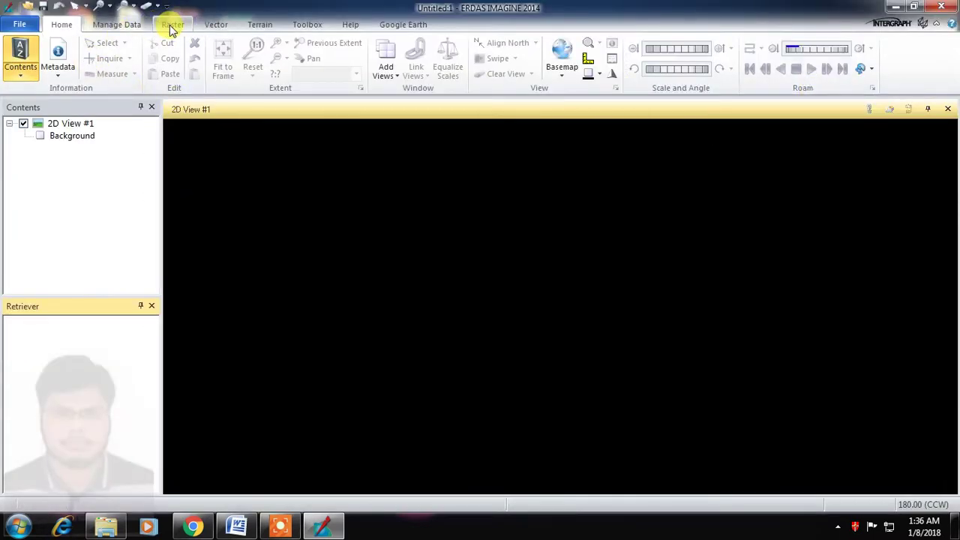
left_click(172, 25)
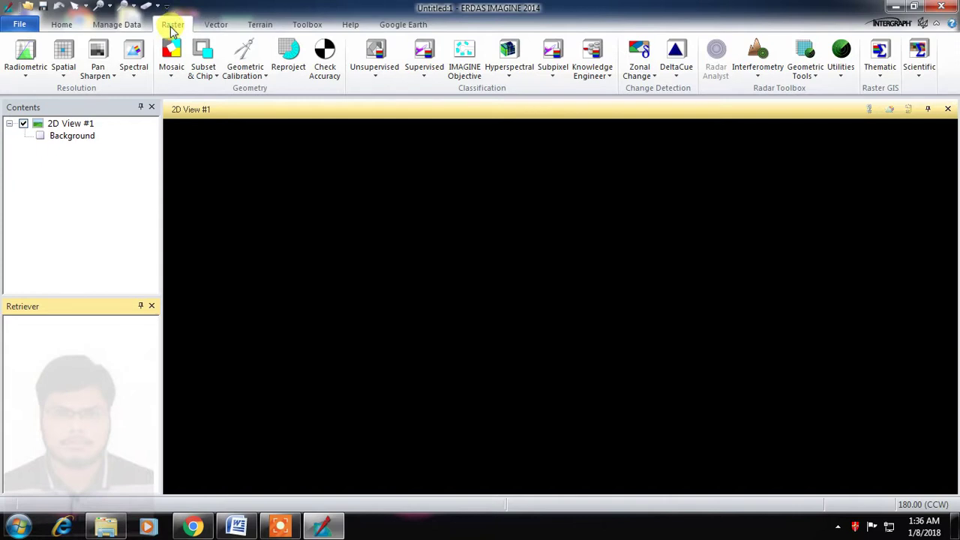
left_click(134, 81)
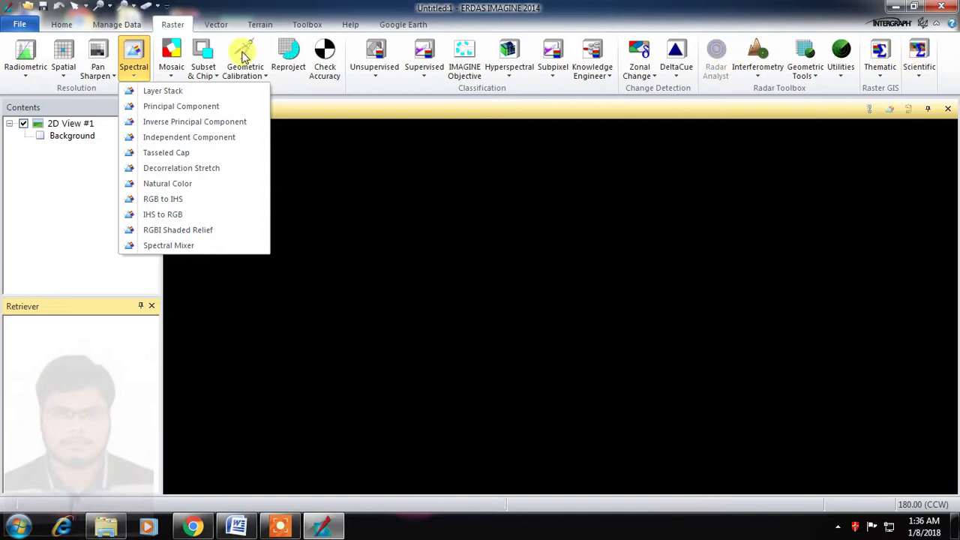
left_click(168, 95)
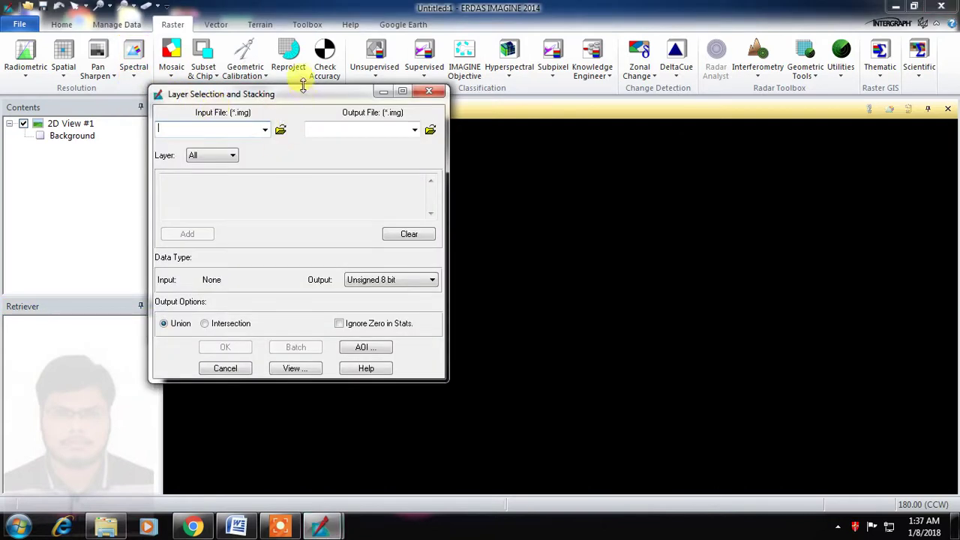
left_click_drag(306, 100, 464, 118)
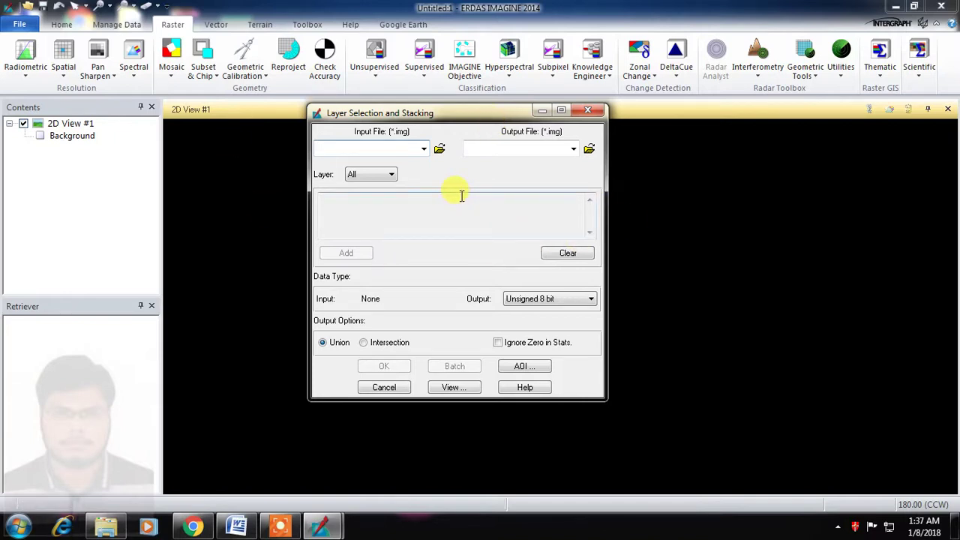
left_click(440, 150)
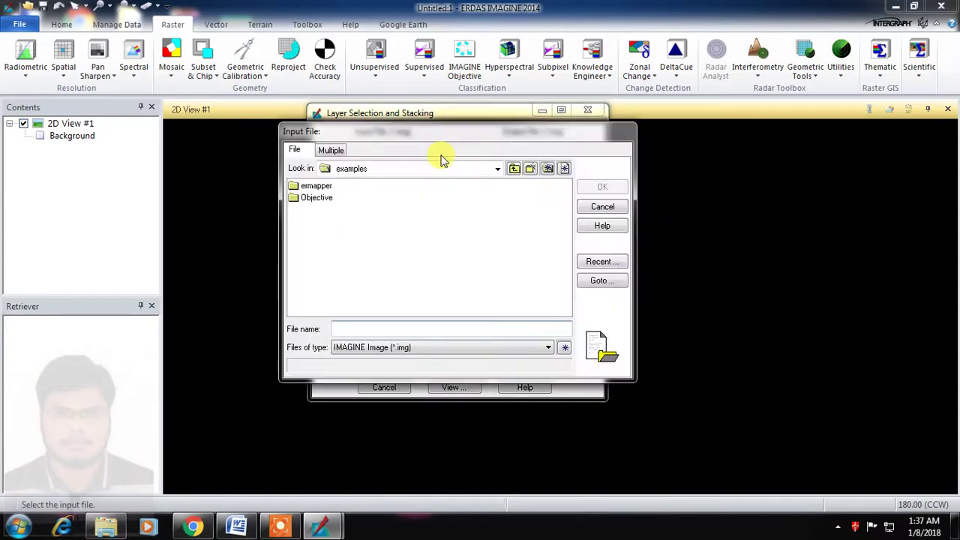
left_click_drag(476, 133, 569, 150)
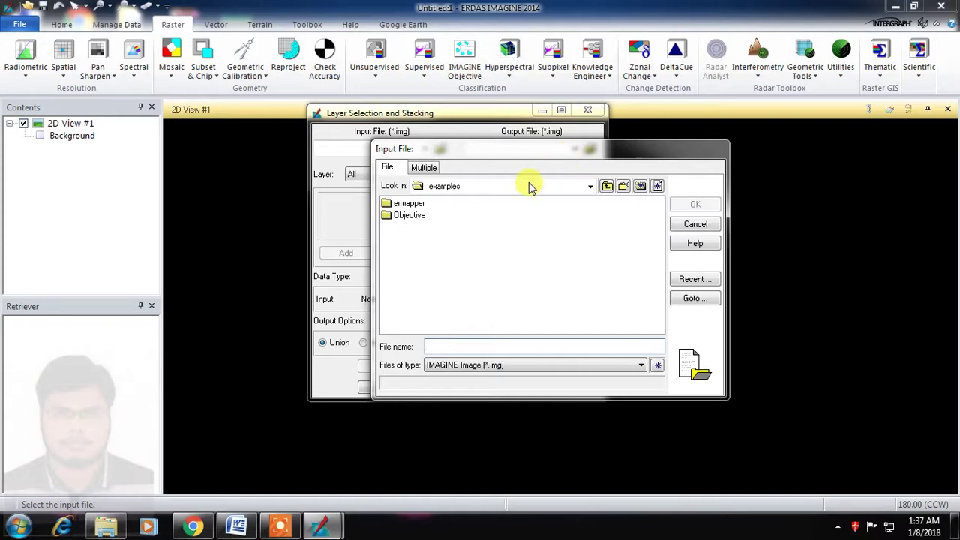
left_click(695, 224)
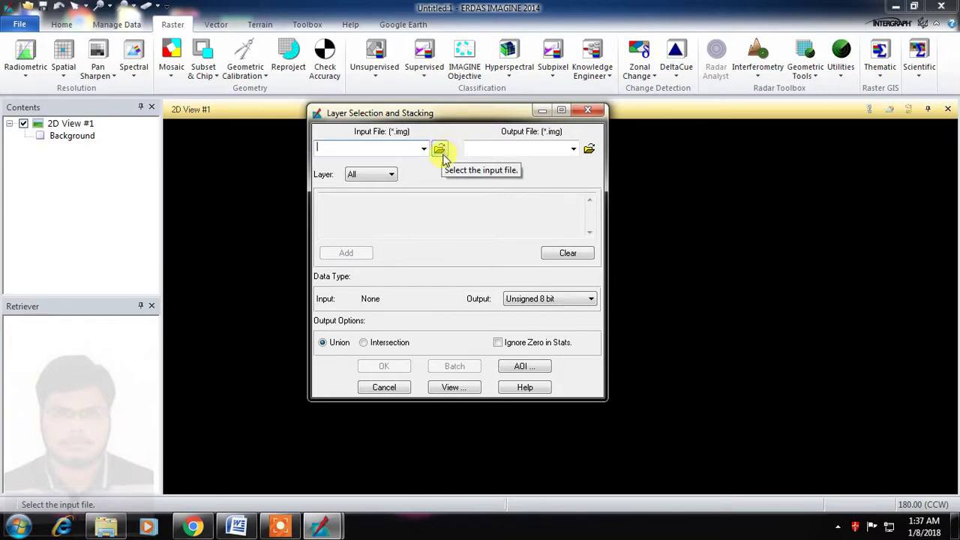
left_click(442, 156)
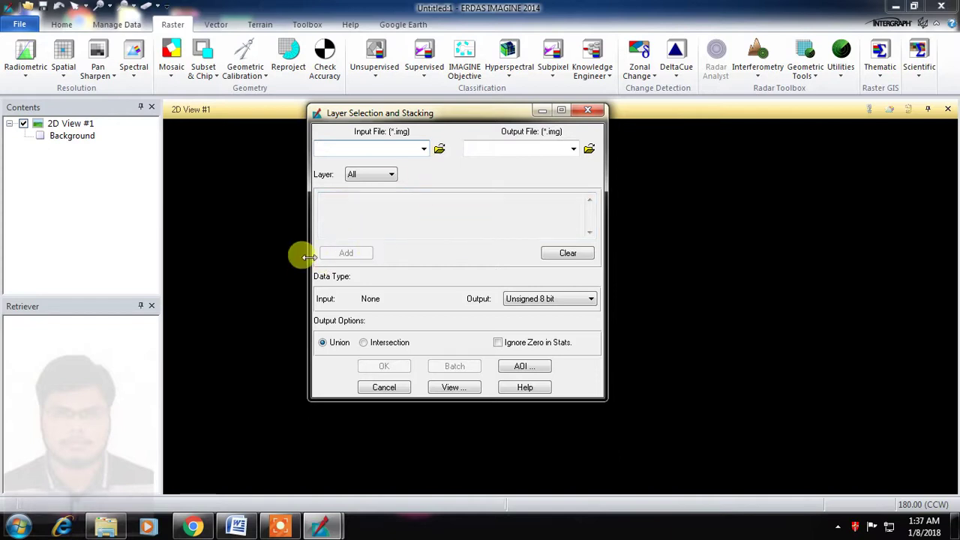
- Browse for the layer stack's input file in E:\Landsat images\Recent\LE07_L1TP_136045_20180105_20180105_01_RT
left_click(439, 149)
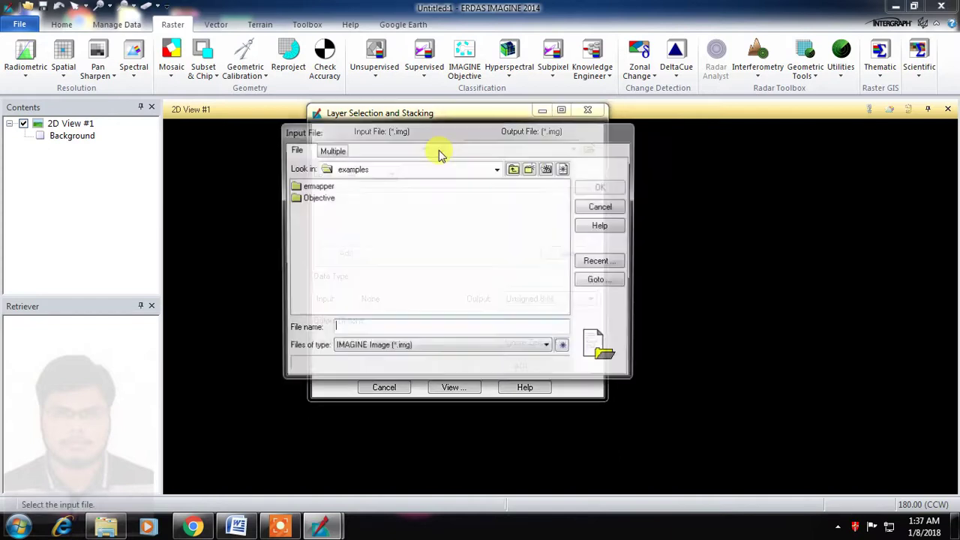
left_click(463, 170)
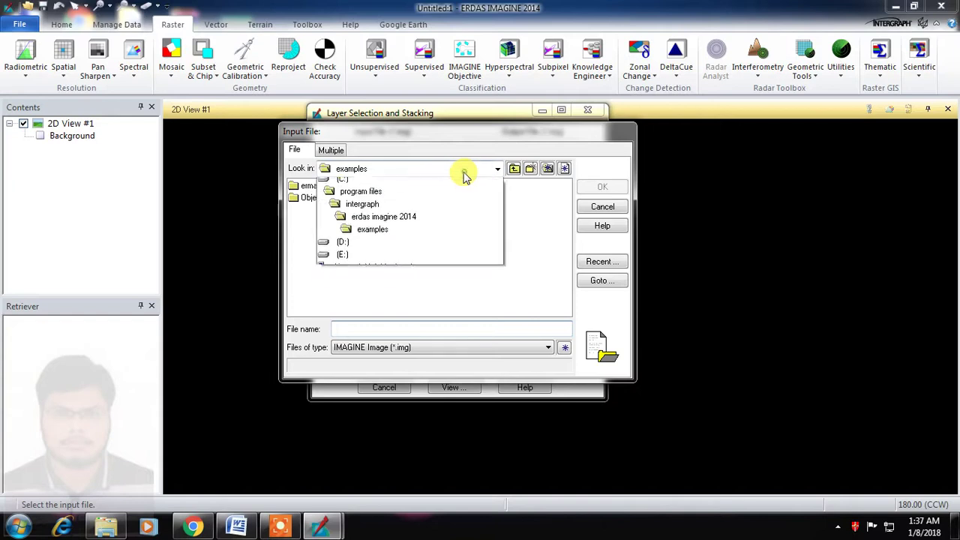
left_click(373, 259)
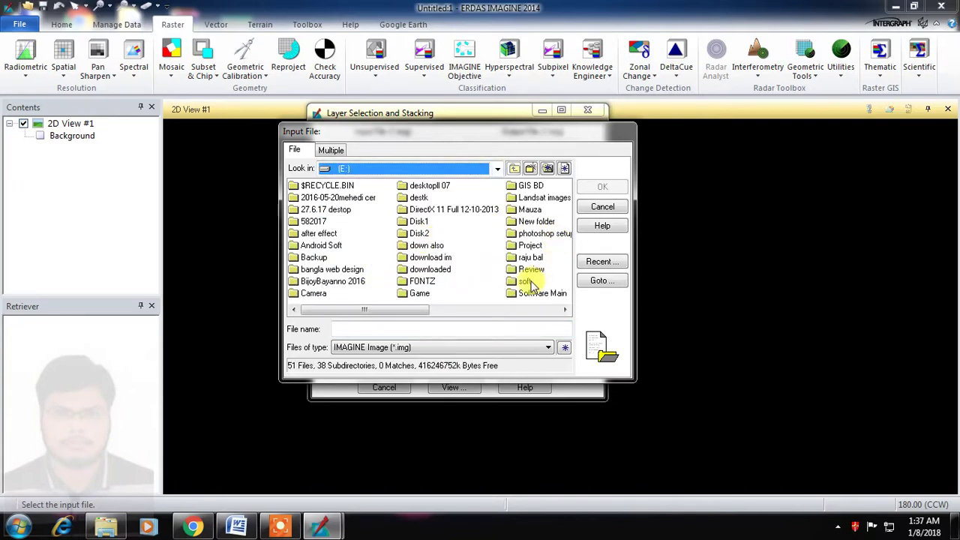
left_click(478, 312)
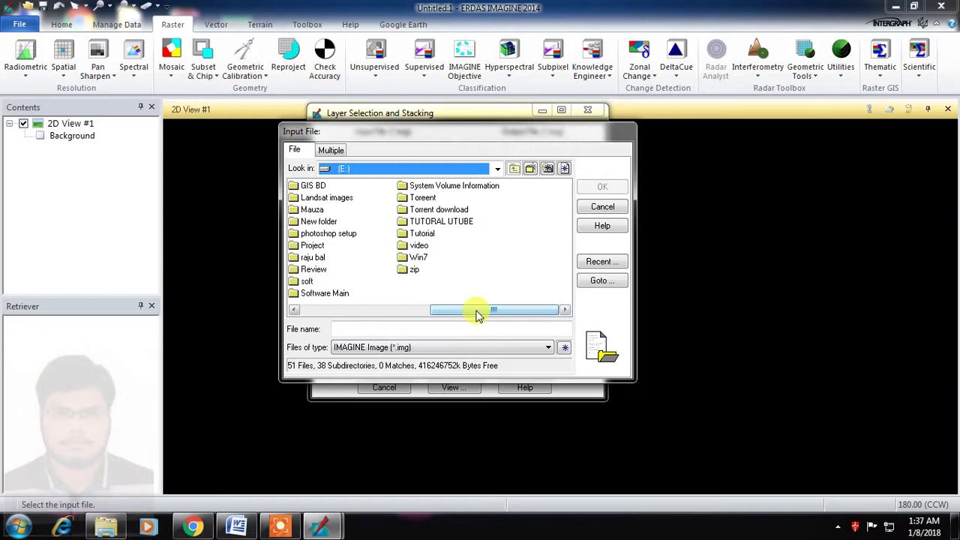
left_click(380, 310)
left_click(381, 310)
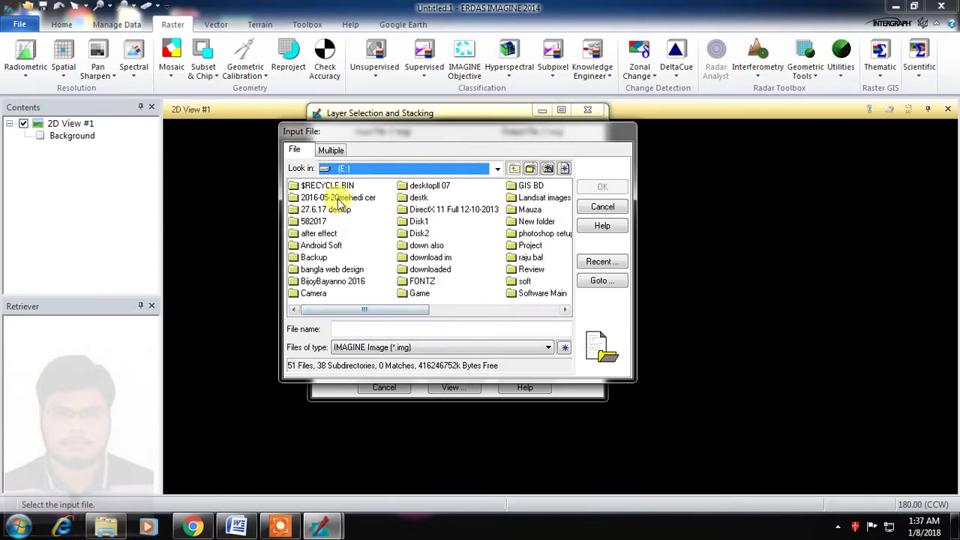
left_click(120, 529)
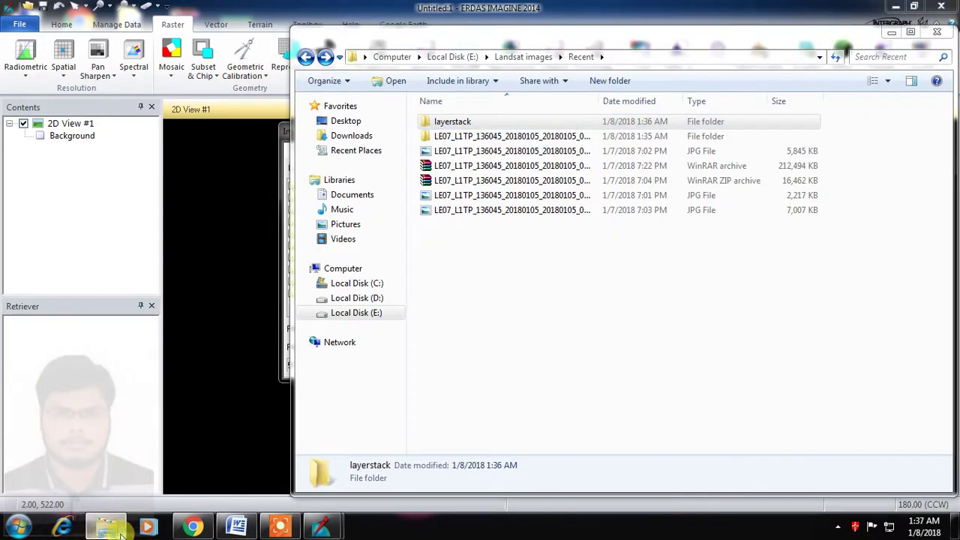
left_click(120, 530)
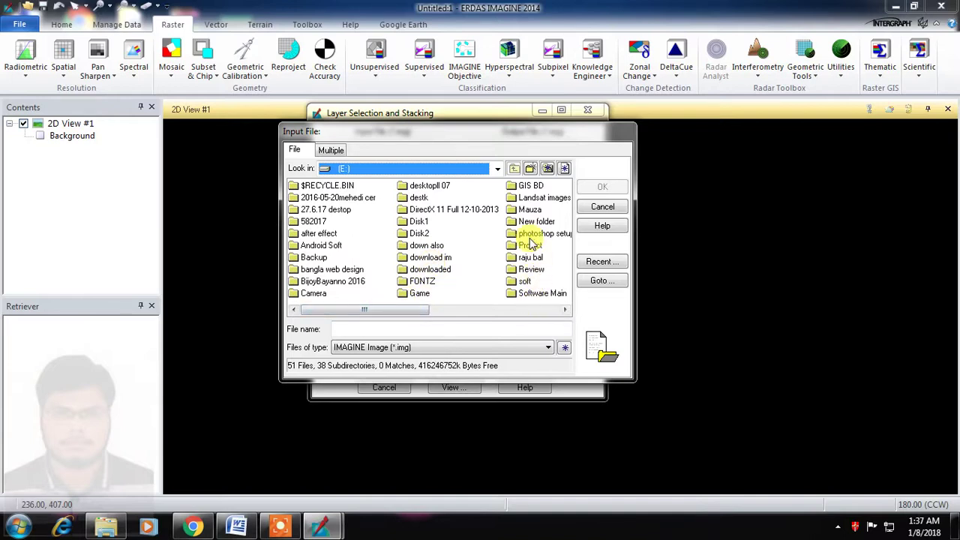
double_click(533, 197)
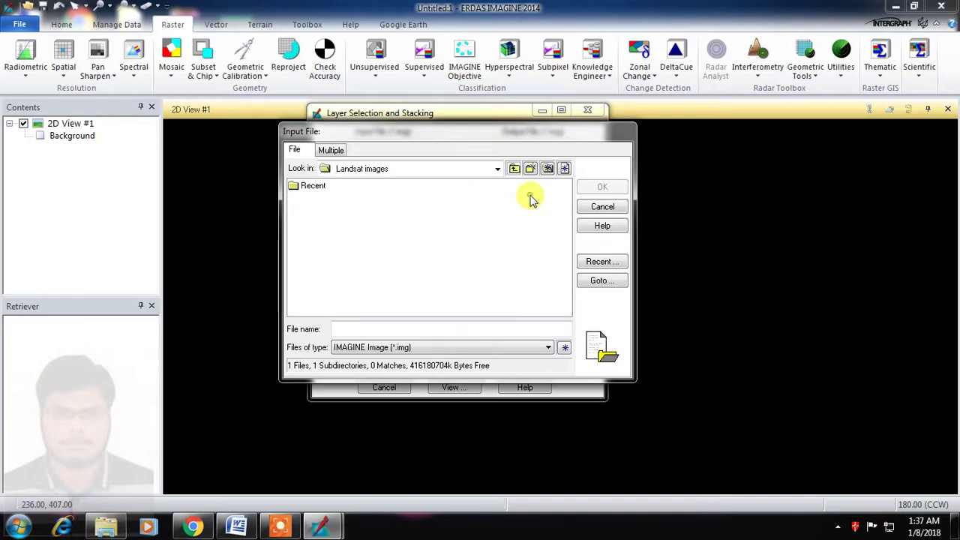
double_click(311, 188)
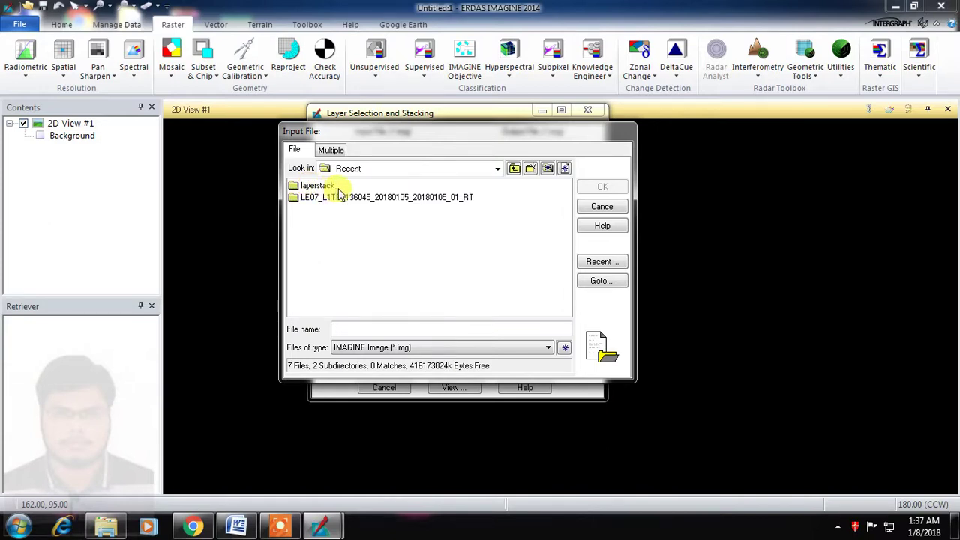
double_click(397, 198)
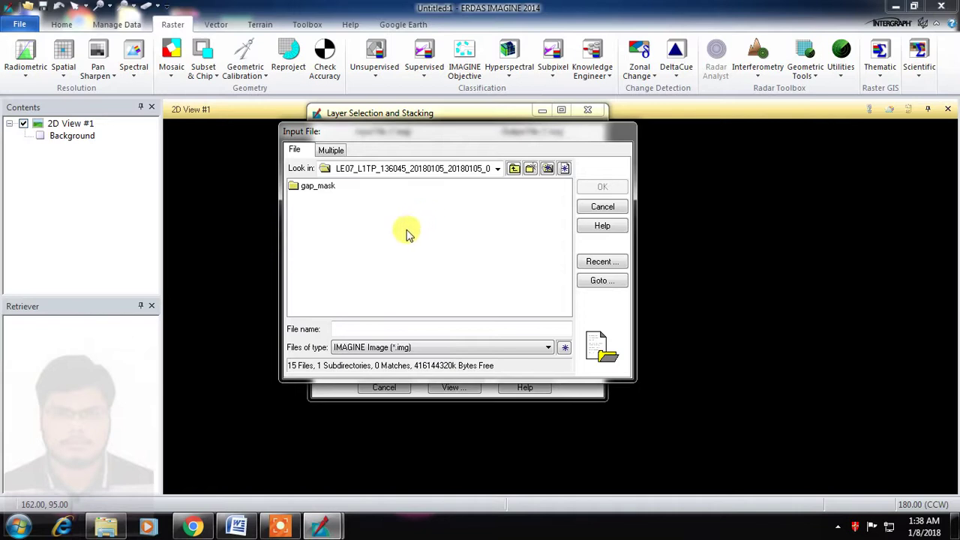
- Check the band image files in the extracted Landsat folder in Windows Explorer, and return to the input file selection
left_click(107, 525)
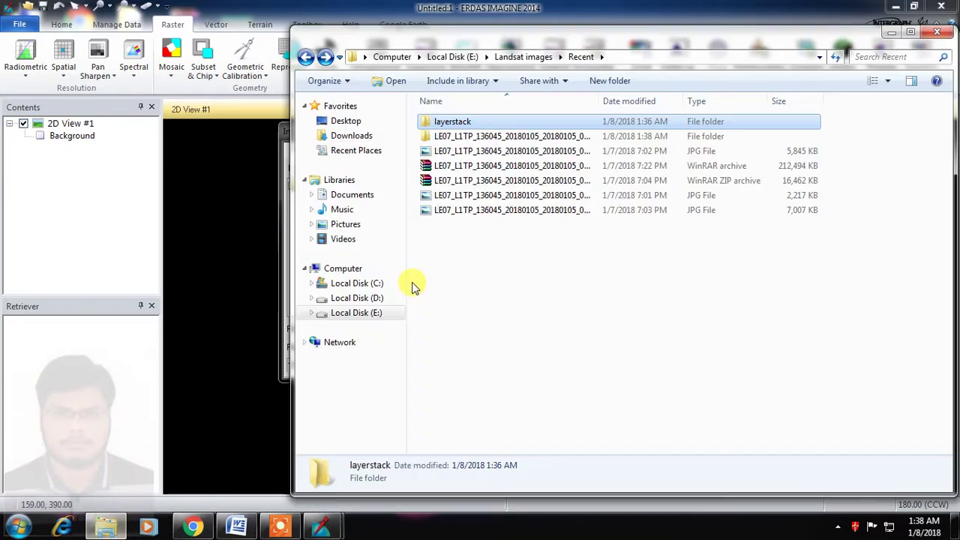
double_click(456, 136)
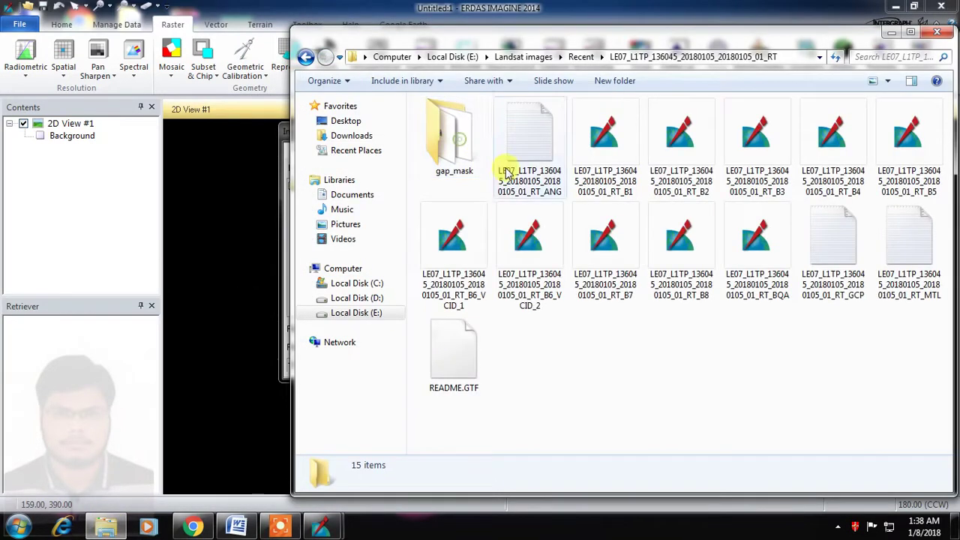
left_click(891, 32)
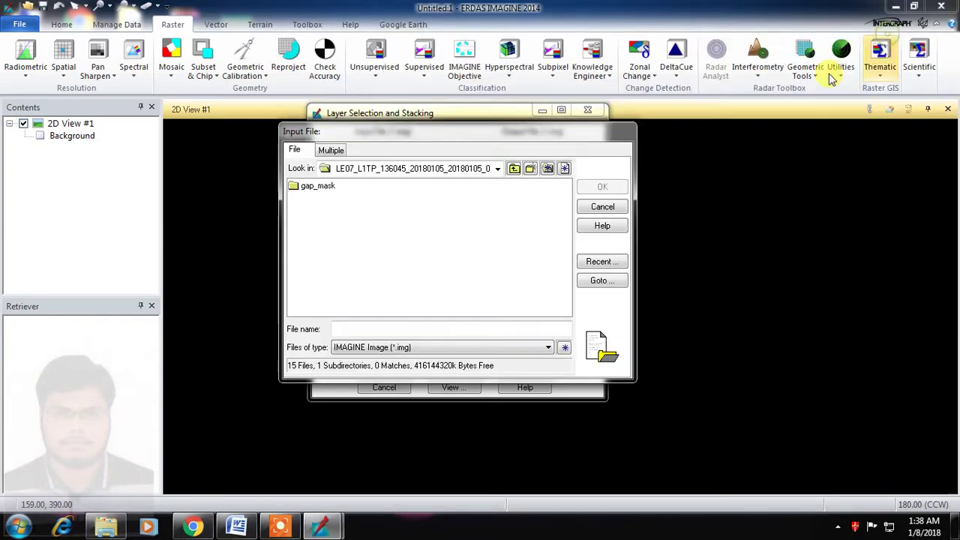
left_click(608, 286)
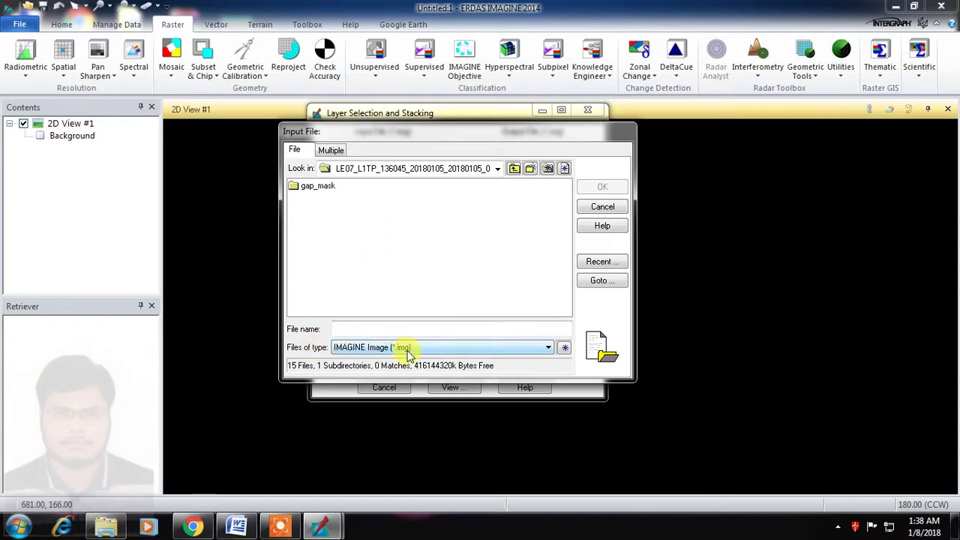
- Check the file properties of the B6_VCID_1 band image in Windows Explorer, close the folder window, and return to the input file selection
mouse_move(106, 527)
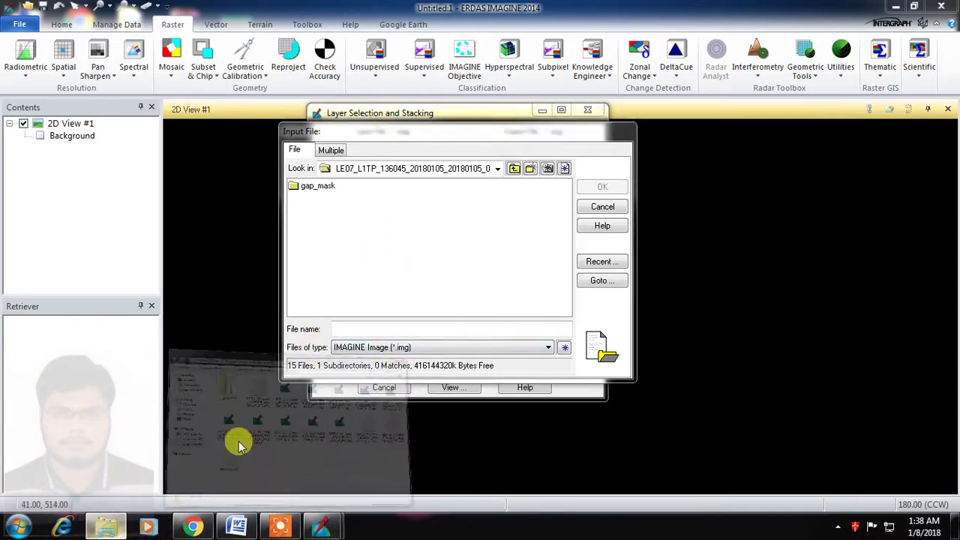
left_click(238, 445)
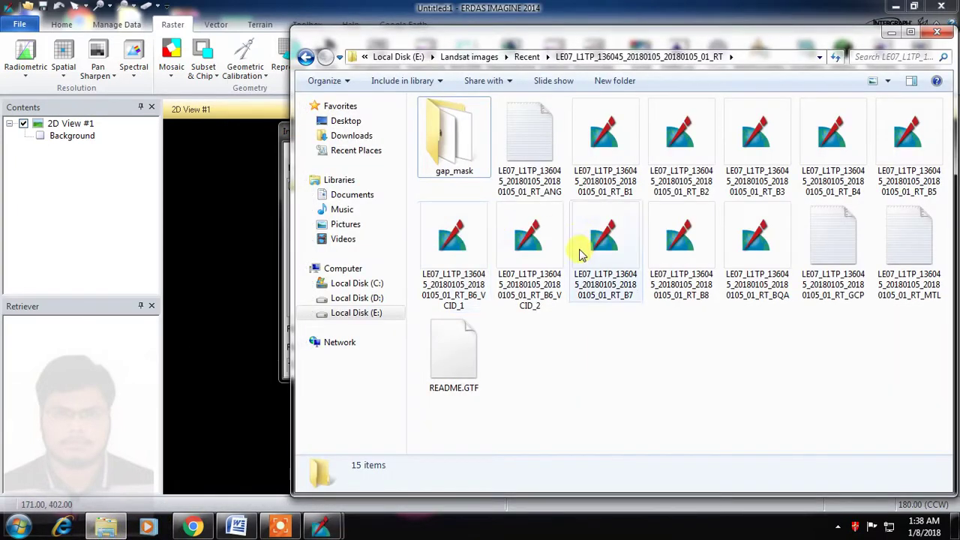
left_click(464, 276)
right_click(465, 276)
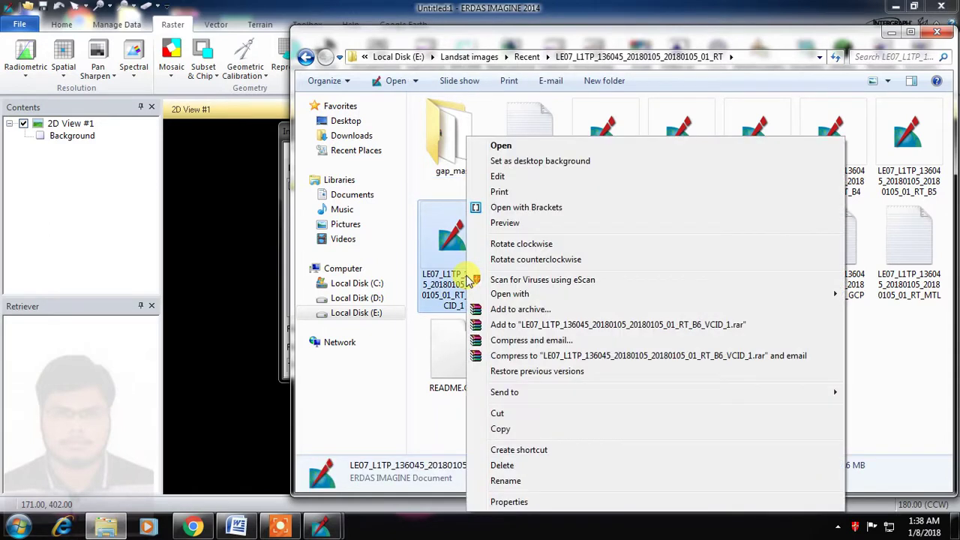
left_click(510, 501)
left_click_drag(656, 239, 621, 239)
left_click(709, 155)
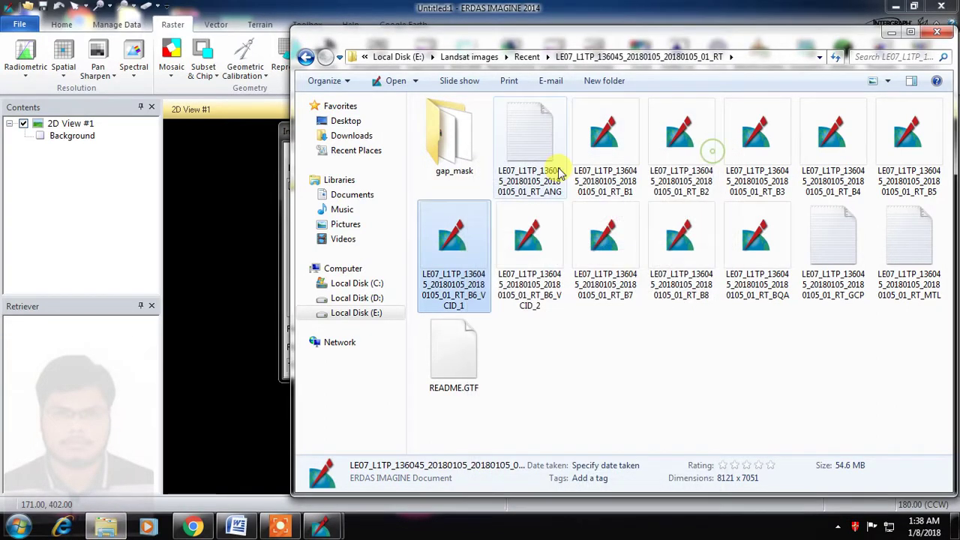
left_click(937, 32)
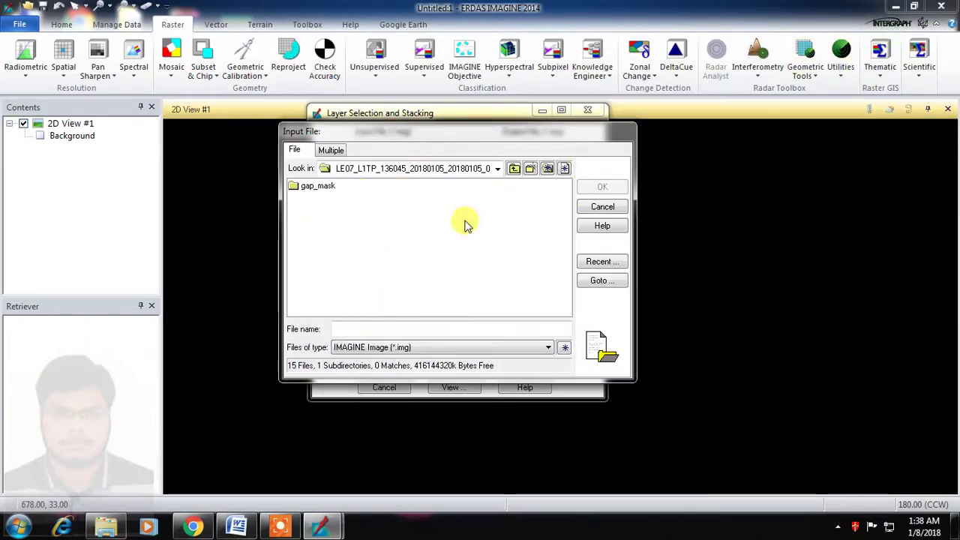
- Set the input file type to All File-based Raster Formats so the folder's band images are listed
left_click(488, 350)
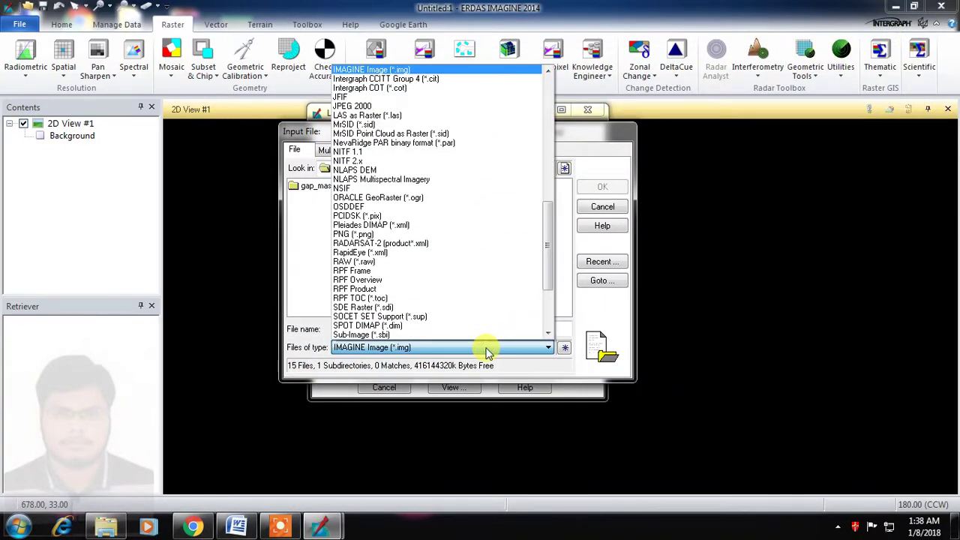
left_click_drag(546, 257, 557, 130)
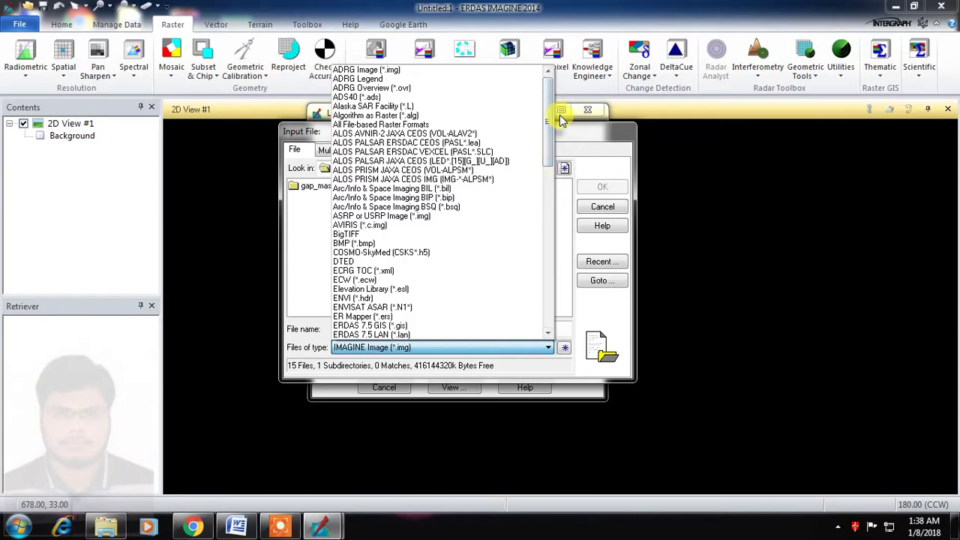
left_click(391, 125)
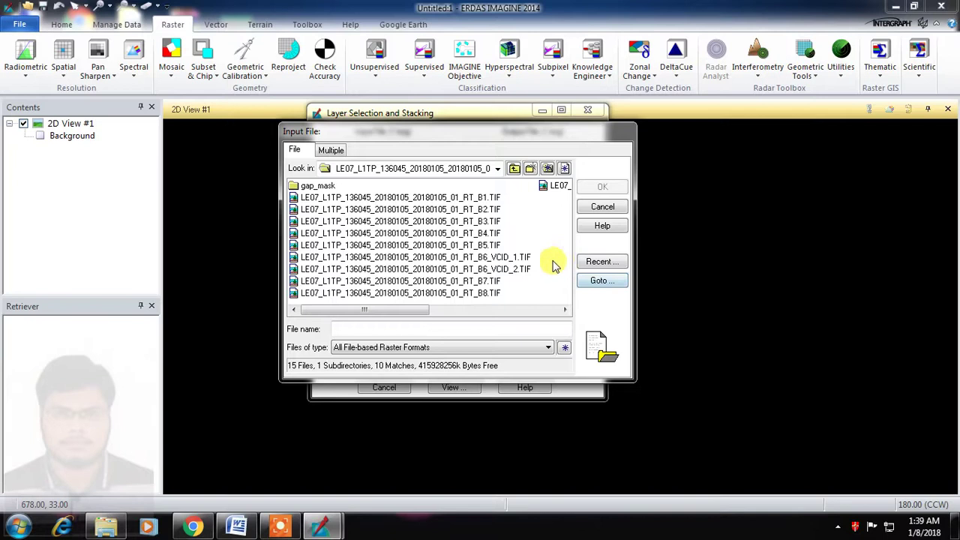
mouse_move(399, 309)
left_mouse_down()
mouse_move(515, 300)
mouse_move(341, 309)
mouse_move(400, 308)
left_mouse_up()
left_click_drag(489, 298, 499, 285)
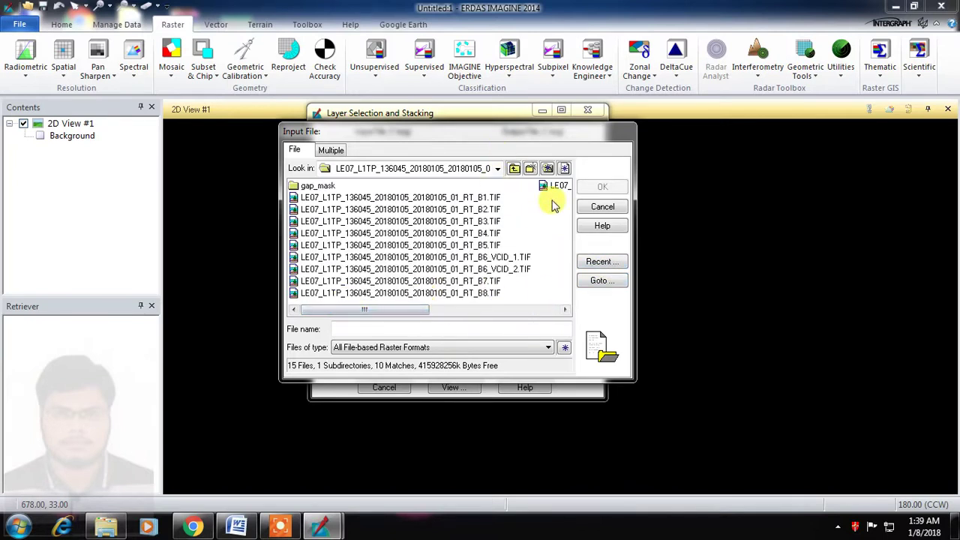
- Add layer 1 of the RT_B1.TIF and RT_B2.TIF band images to the layer stack
left_click(471, 197)
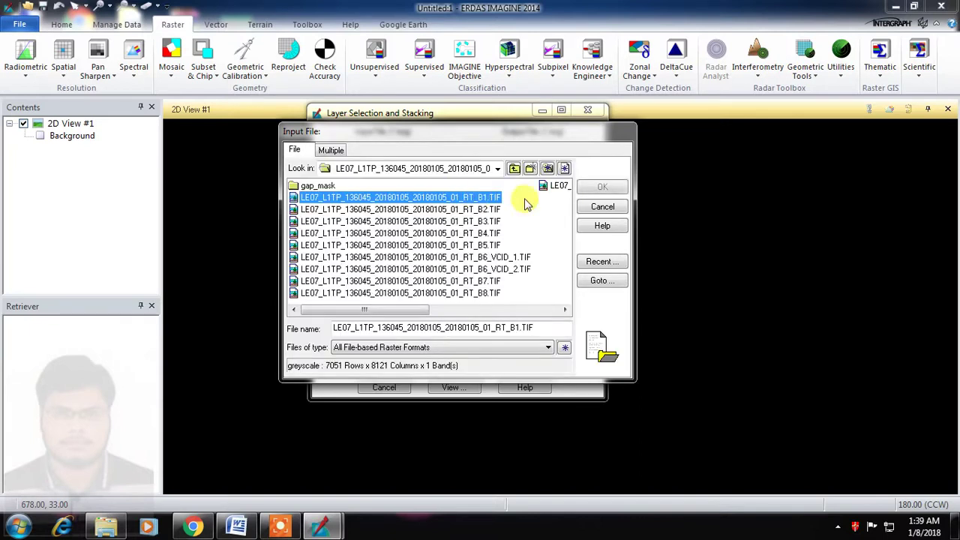
left_click(602, 186)
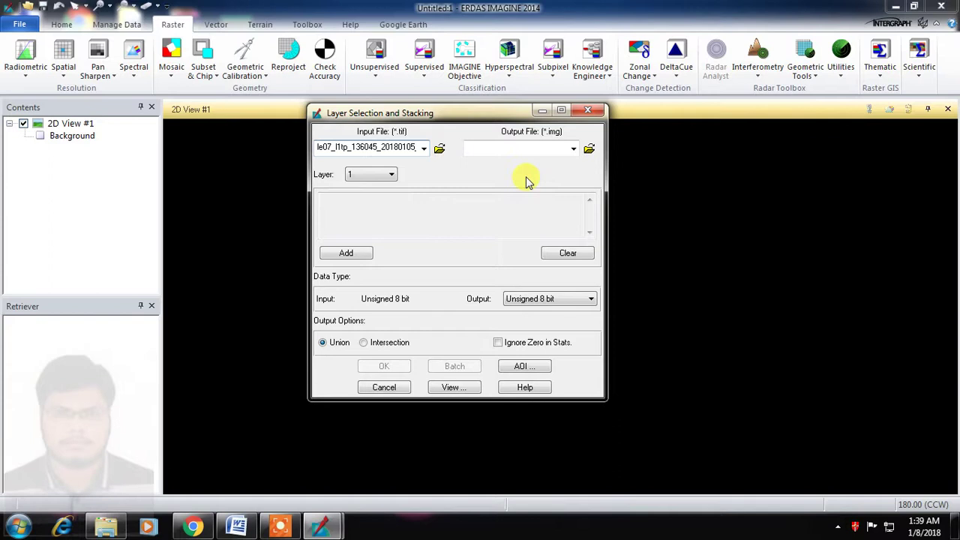
left_click(346, 253)
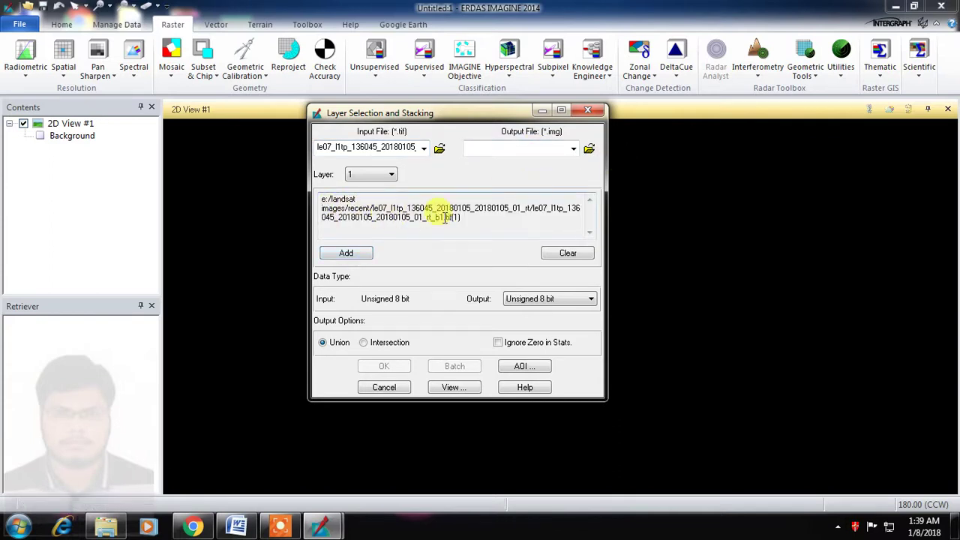
left_click(440, 148)
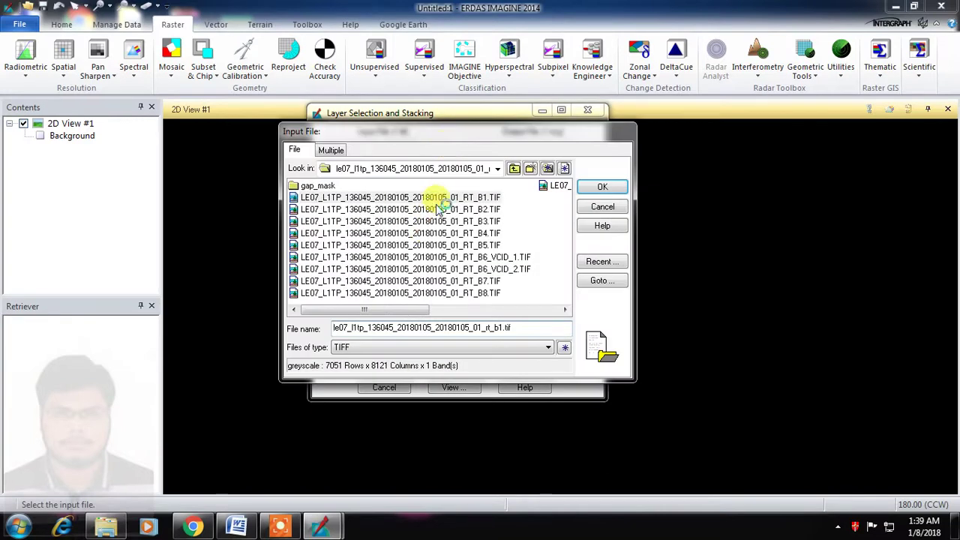
left_click(442, 209)
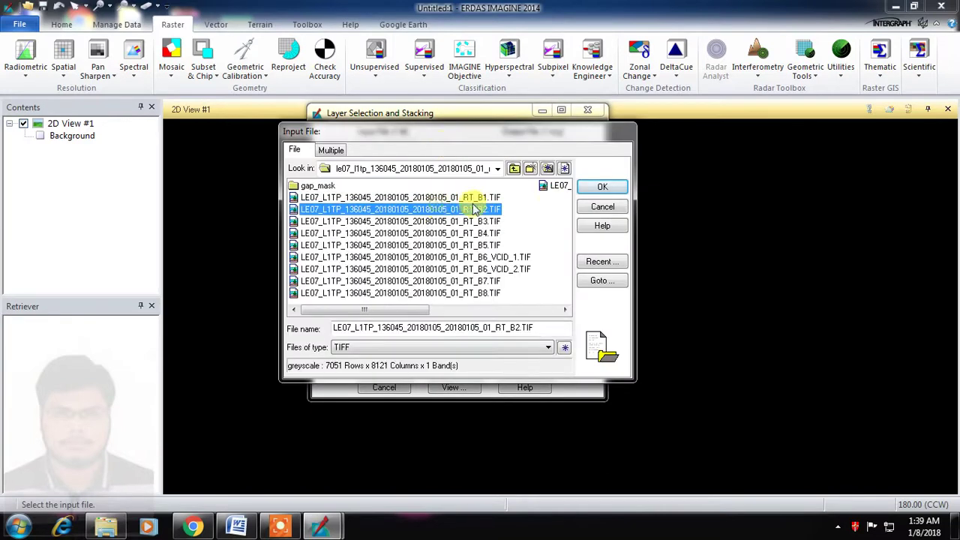
left_click(599, 187)
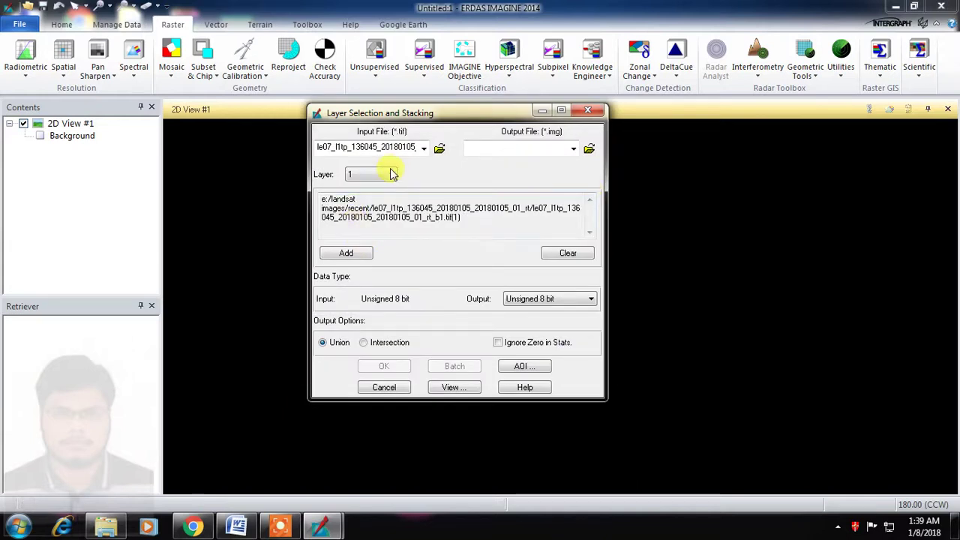
left_click(346, 252)
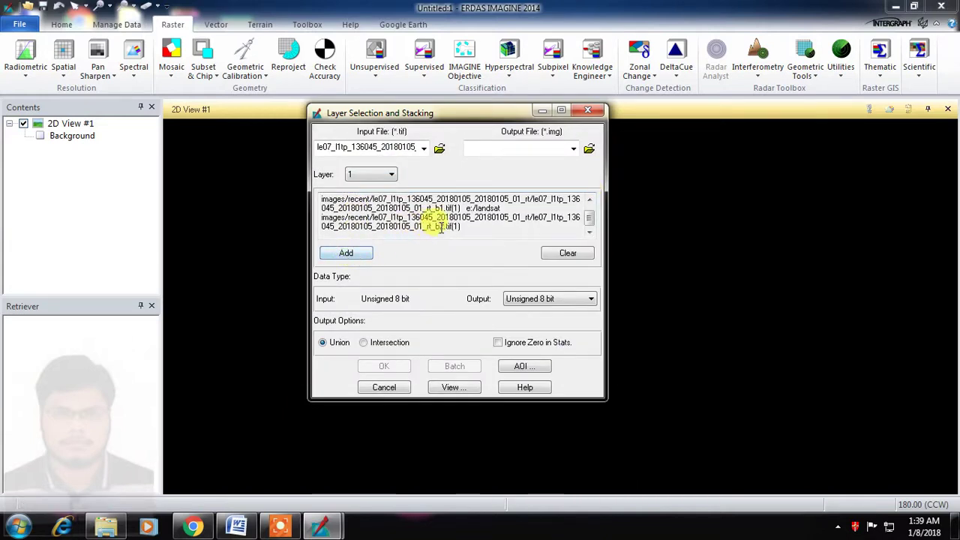
left_click_drag(447, 226, 447, 208)
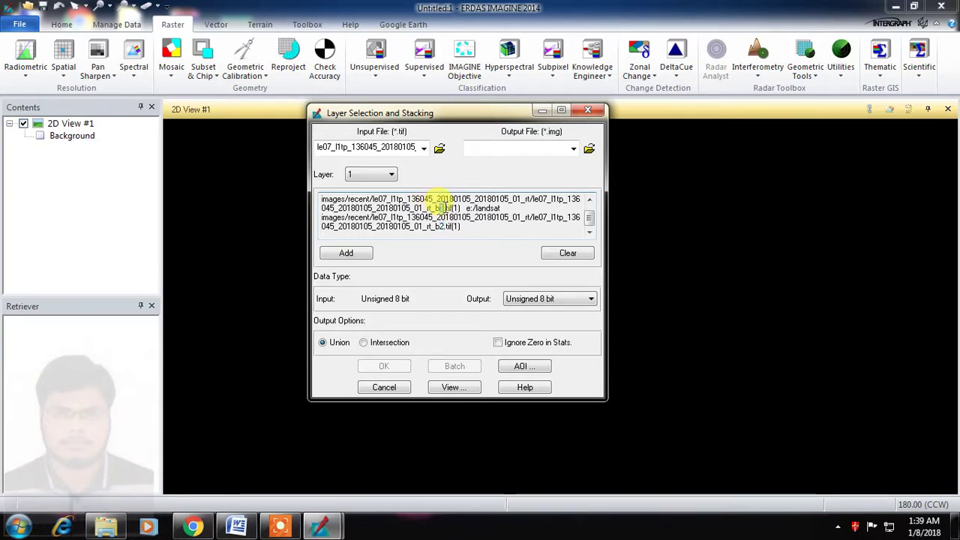
- Add layer 1 of the RT_B3.TIF and RT_B4.TIF band images to the layer stack
left_click(440, 148)
left_click(482, 222)
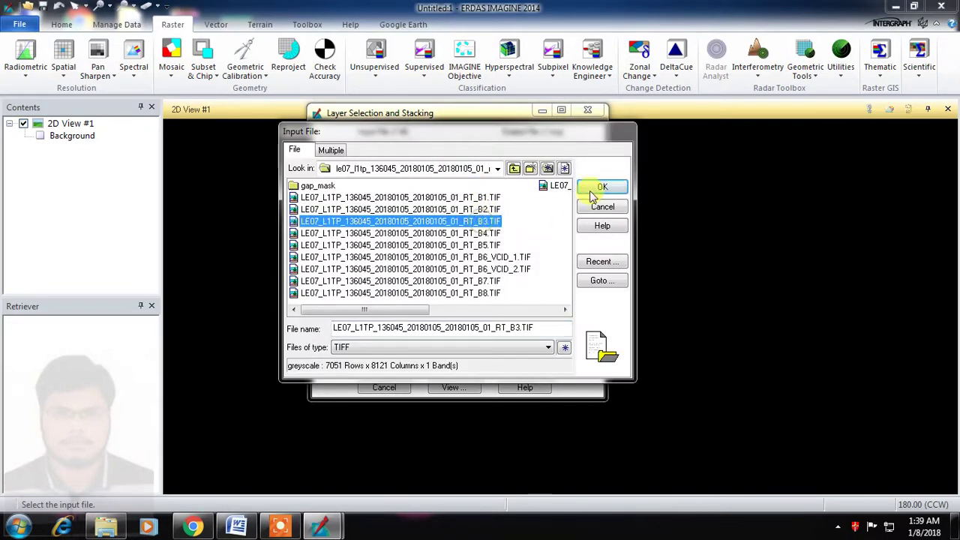
left_click(611, 187)
left_click(356, 255)
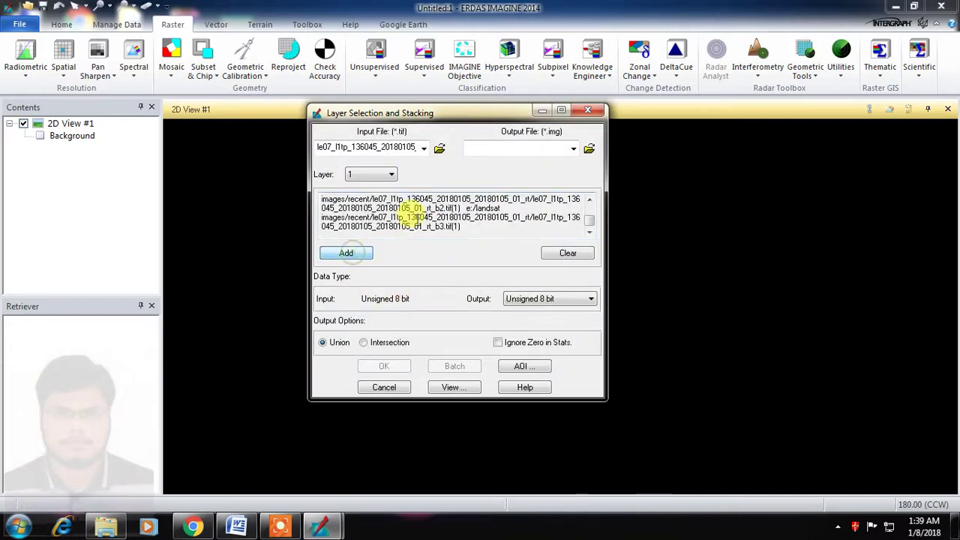
left_click(440, 148)
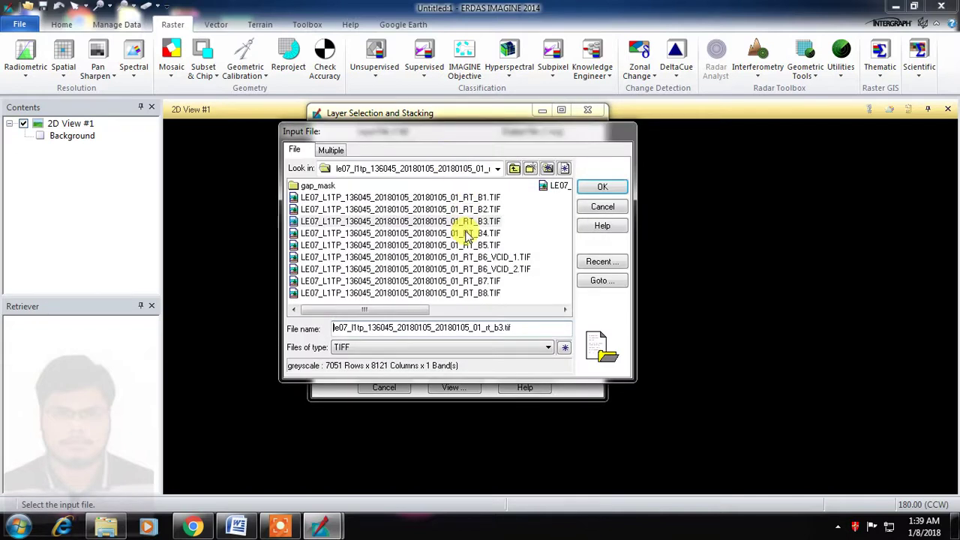
left_click(468, 233)
left_click(602, 188)
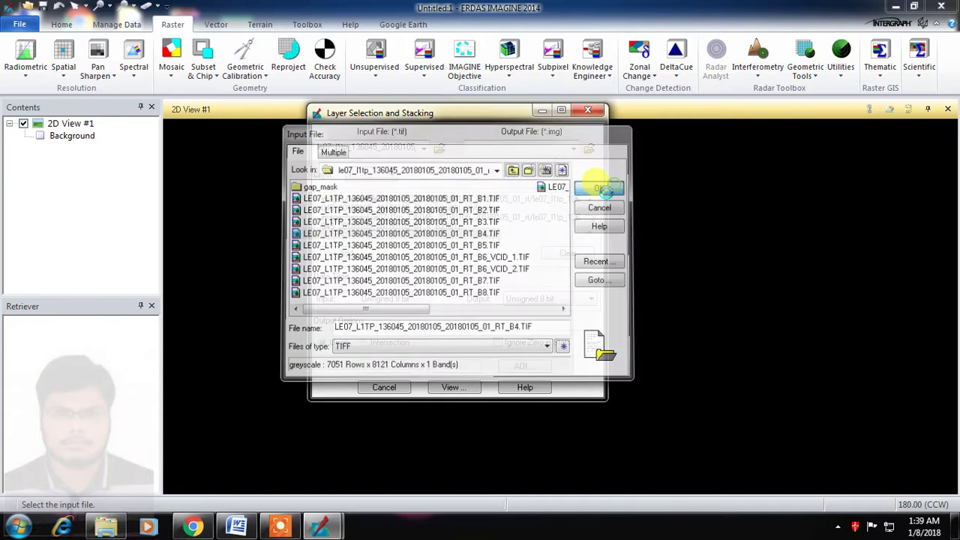
left_click(350, 252)
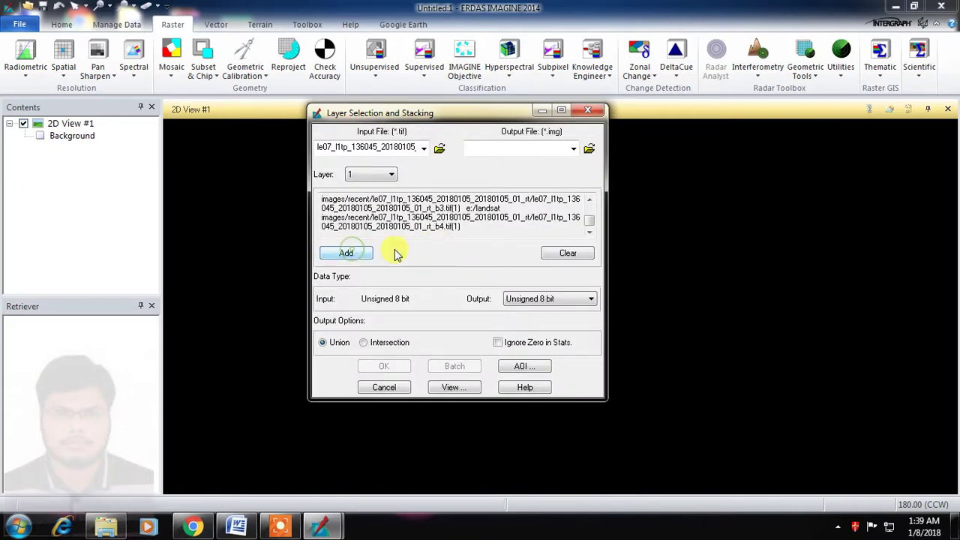
double_click(438, 227)
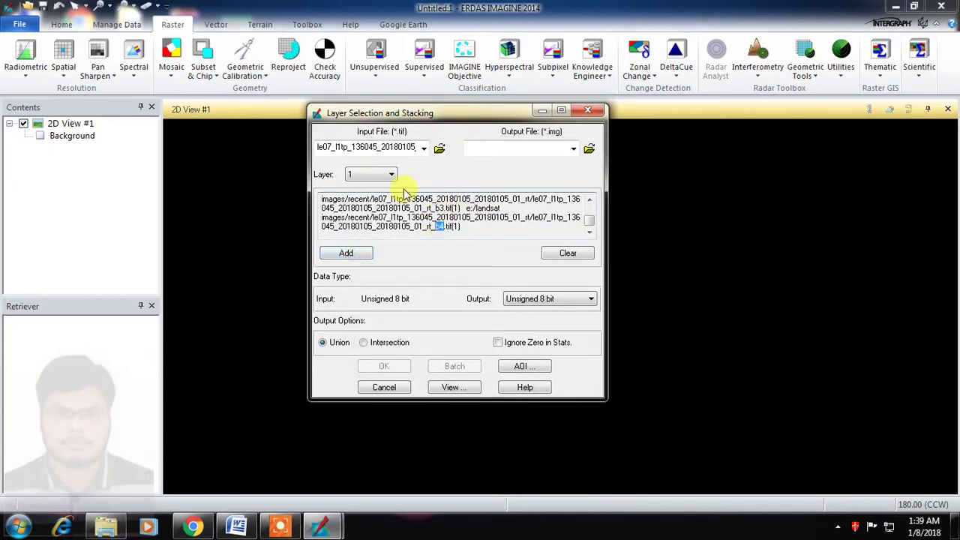
- Add layer 1 of the RT_B5.TIF and RT_B6_VCID_1.TIF band images to the layer stack
left_click(439, 148)
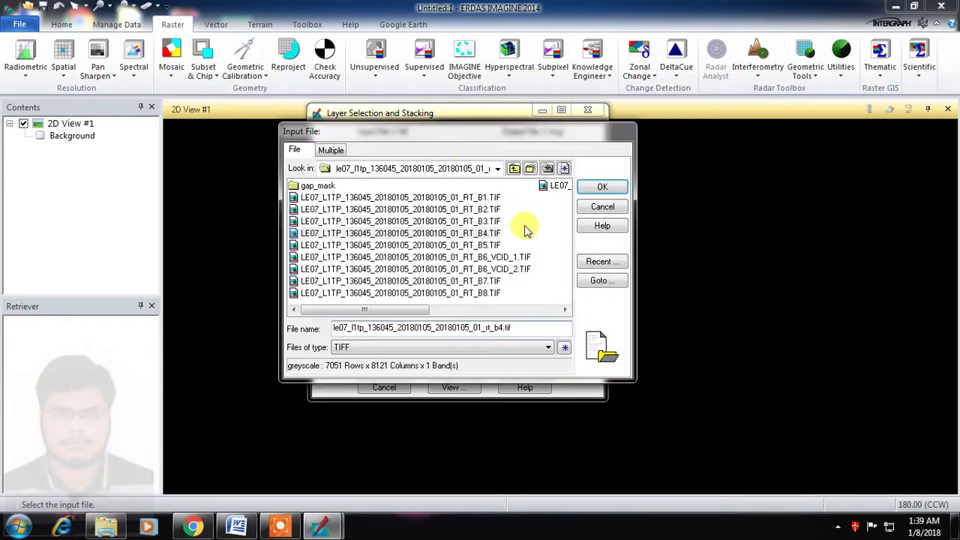
left_click(477, 245)
left_click(604, 187)
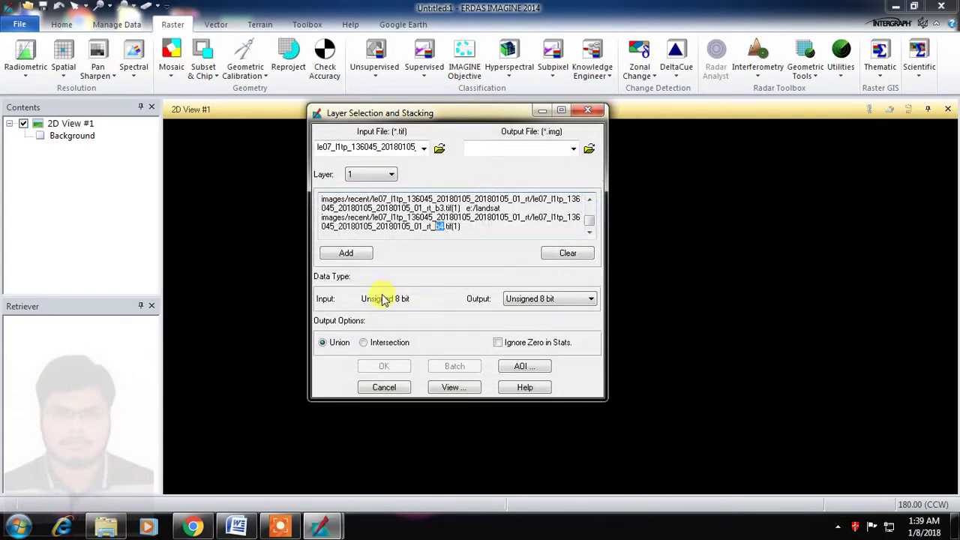
left_click(347, 253)
left_click_drag(434, 227, 450, 226)
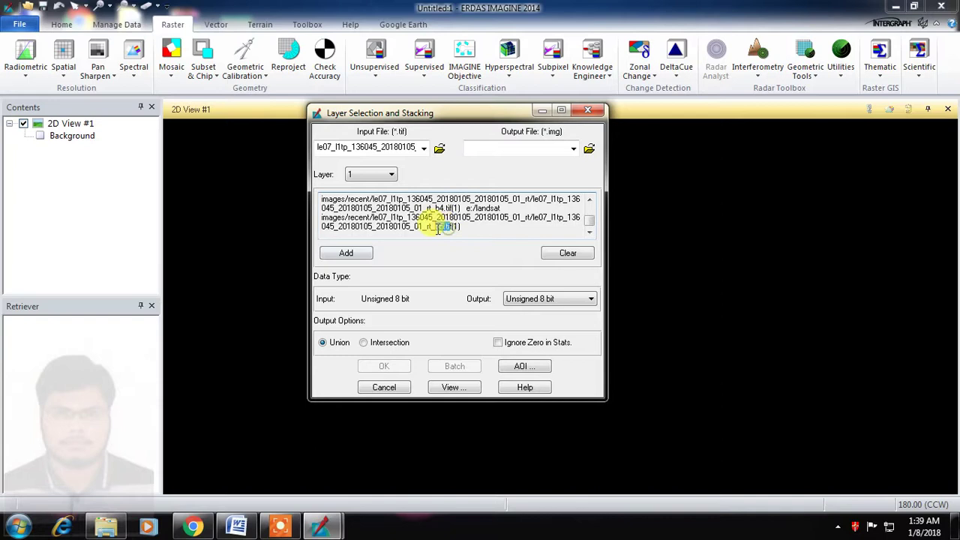
left_click(439, 147)
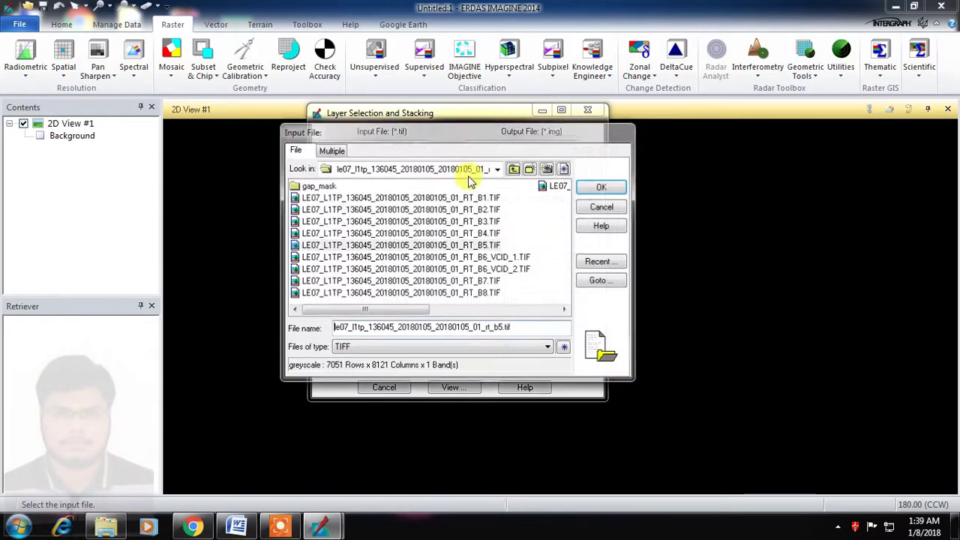
left_click(489, 258)
left_click(602, 186)
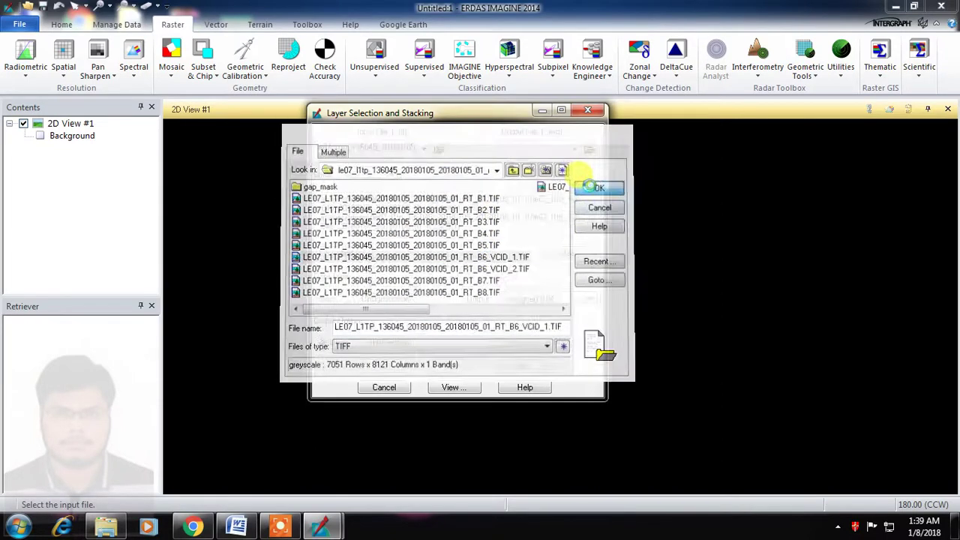
left_click(347, 252)
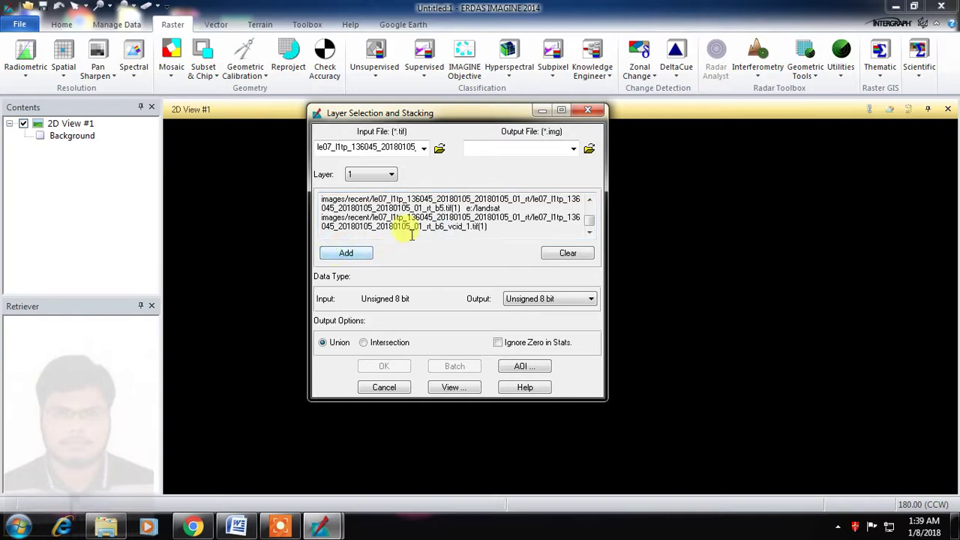
- Add layer 1 of the RT_B6_VCID_2.TIF and RT_B7.TIF band images to the layer stack
left_click(441, 152)
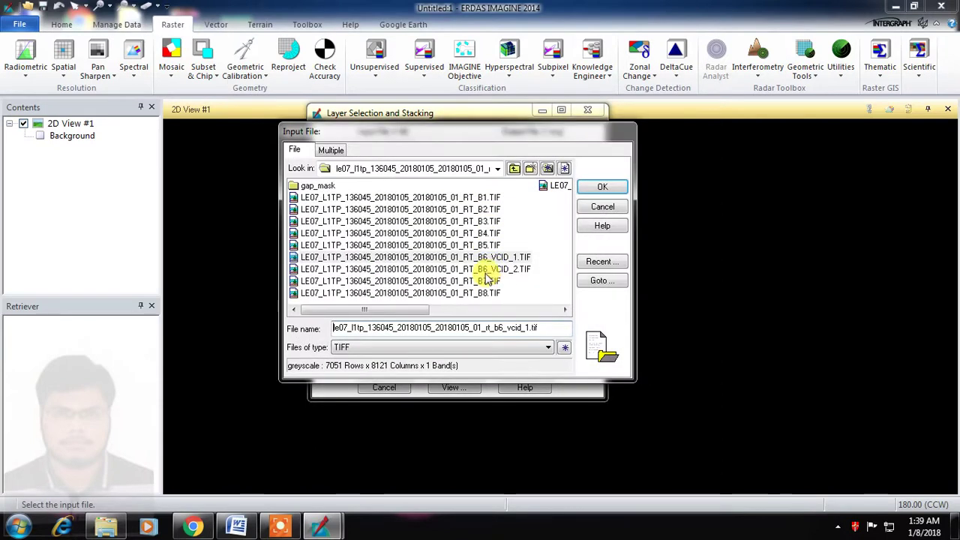
left_click(488, 269)
left_click(602, 187)
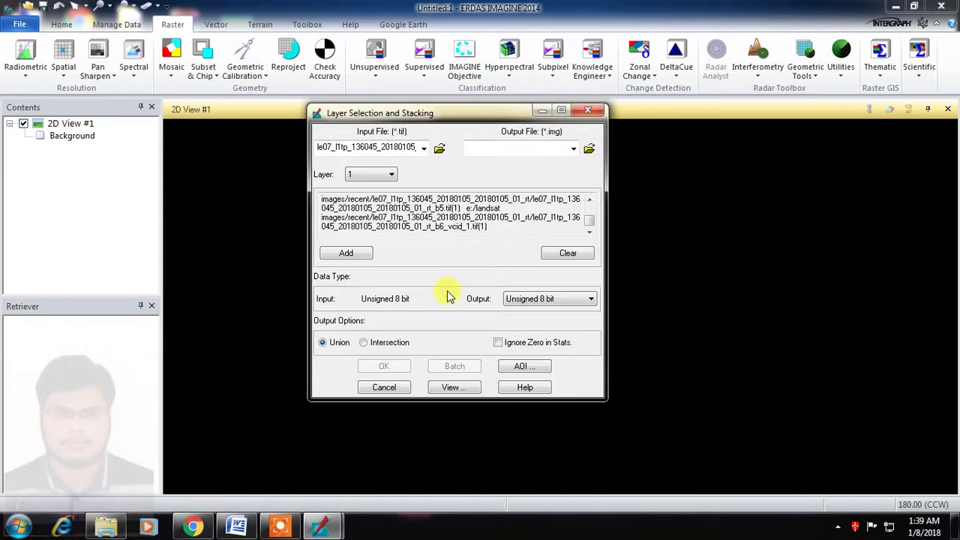
left_click(347, 253)
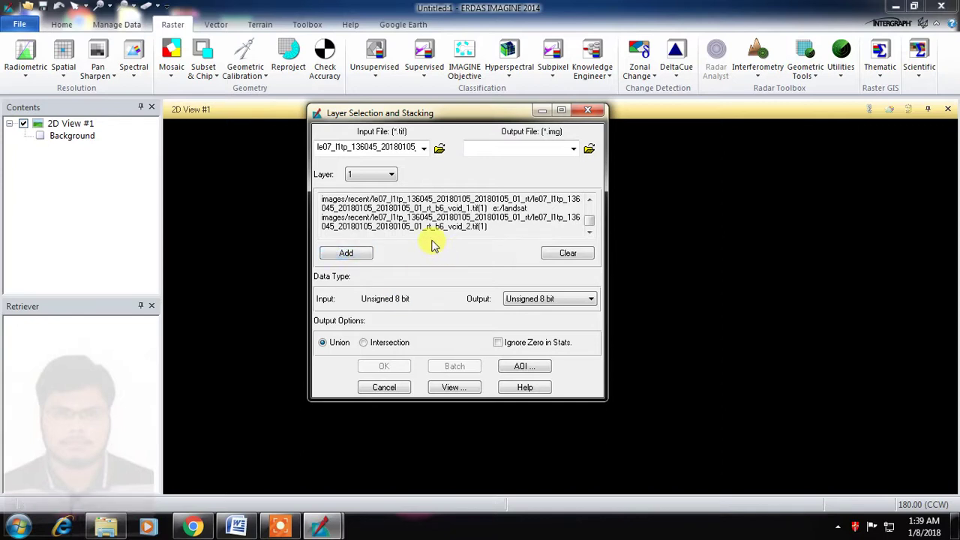
left_click(438, 147)
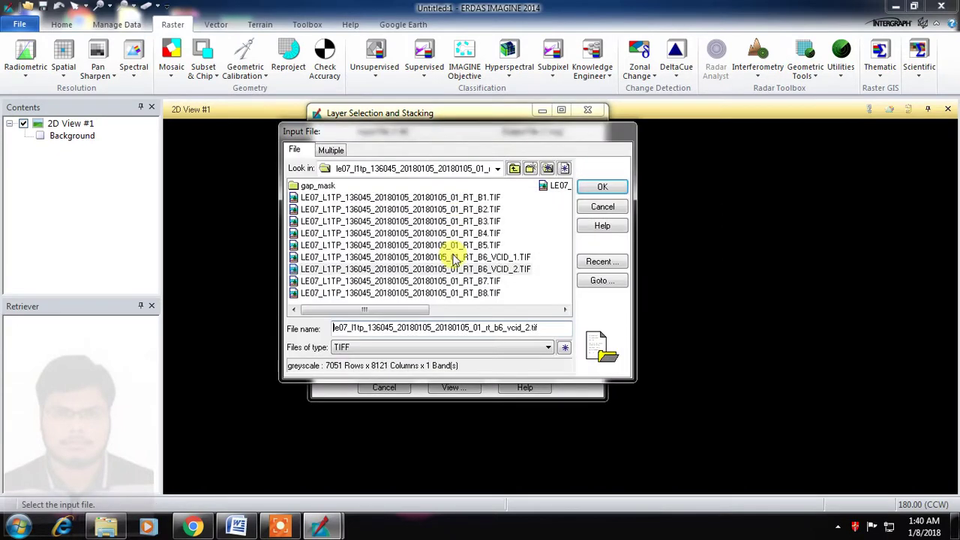
left_click(454, 281)
left_click(603, 186)
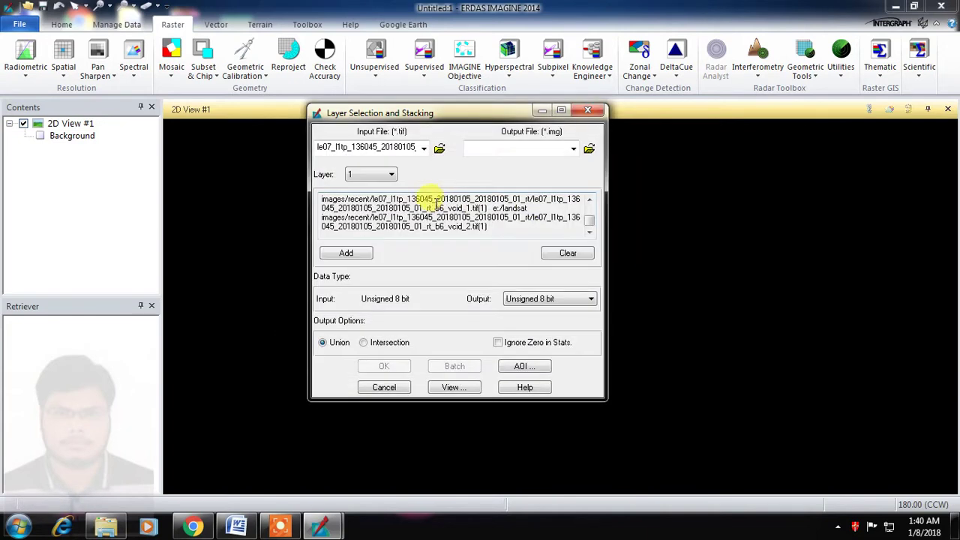
left_click(342, 253)
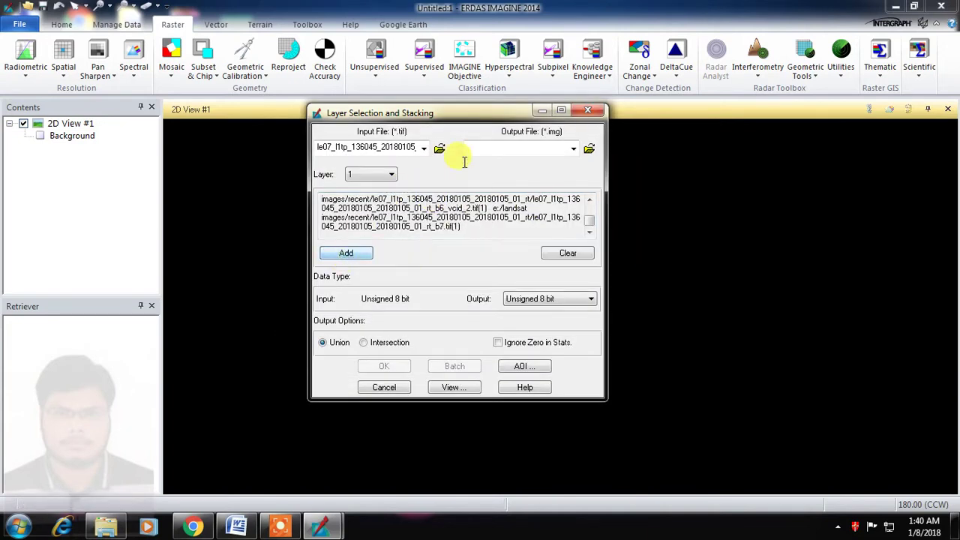
- Add layer 1 of the RT_B8.TIF and RT_BQA.TIF images to the layer stack
left_click(439, 147)
left_click(420, 293)
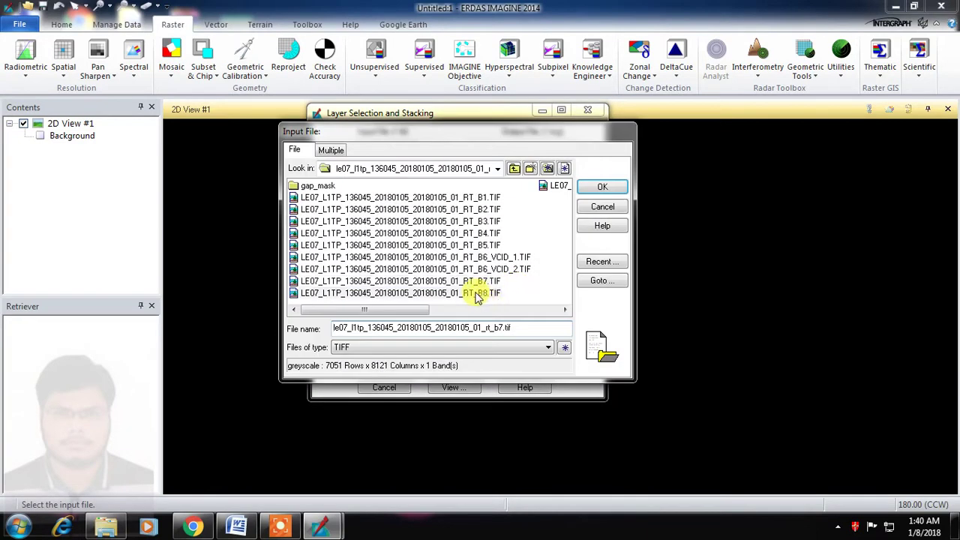
left_click(602, 187)
left_click(348, 253)
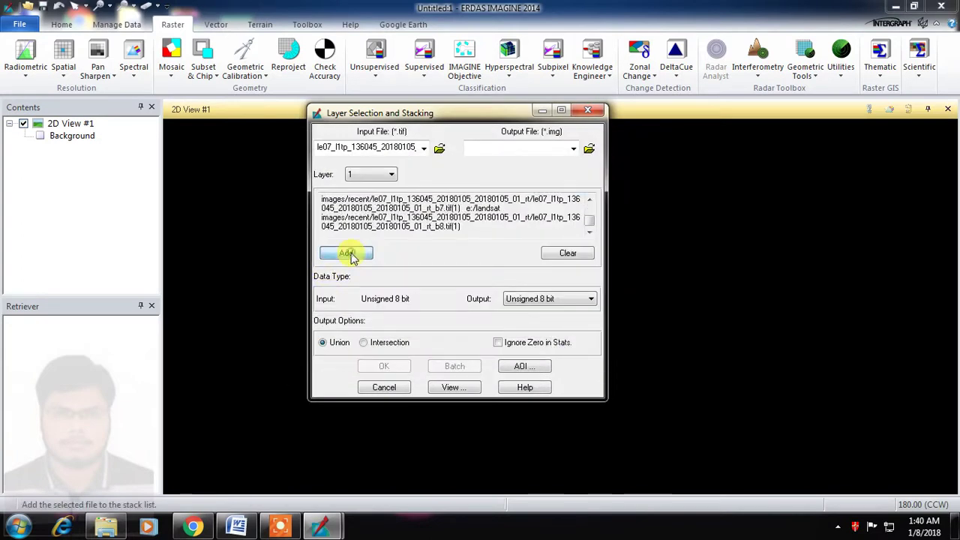
left_click(439, 148)
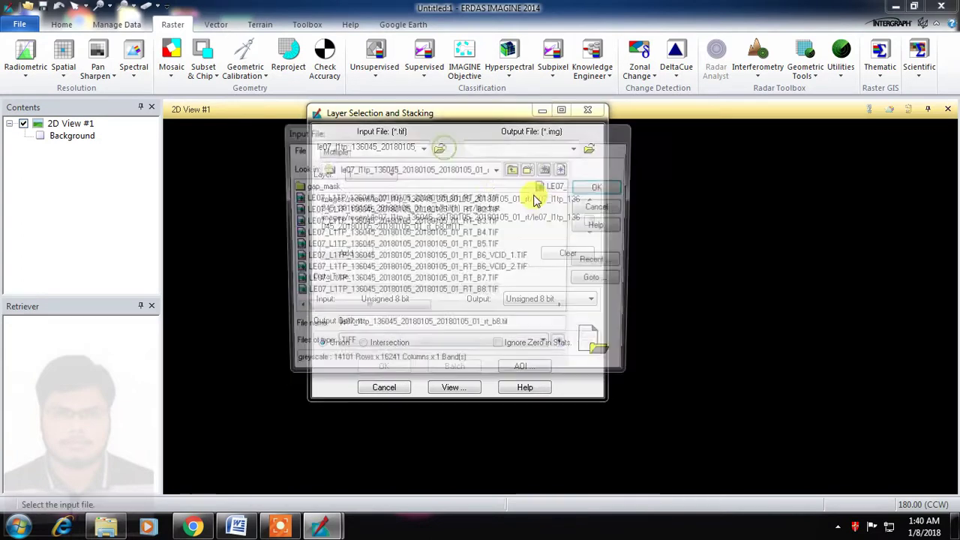
left_click(558, 185)
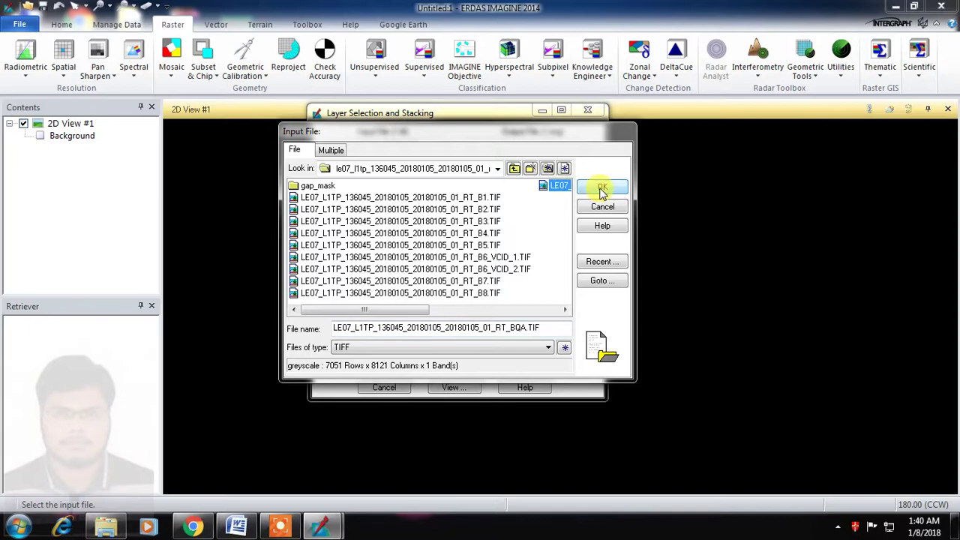
left_click(492, 310)
left_click(593, 183)
left_click(346, 255)
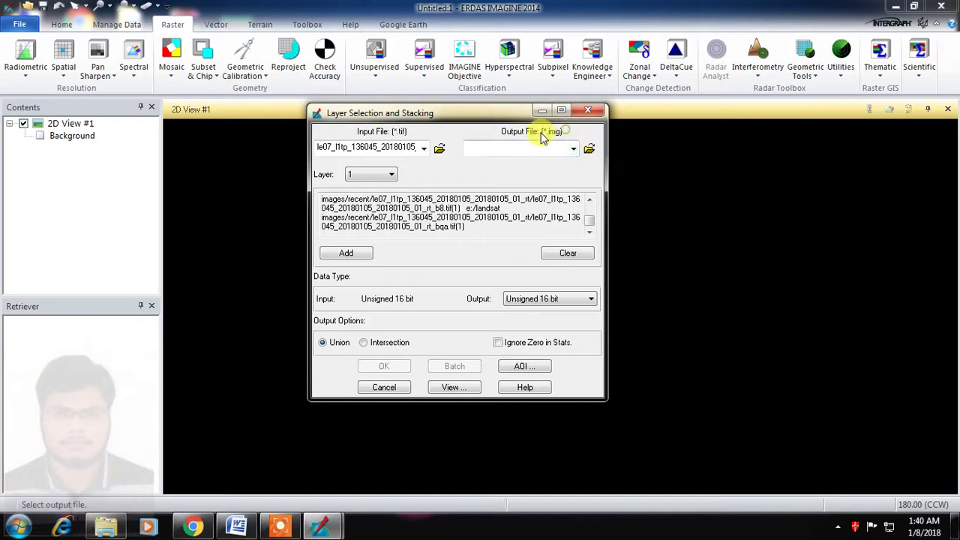
- Choose the layerstack folder inside Landsat images/Recent on drive E: as the location for the stacked output image
left_click(590, 149)
left_click(484, 168)
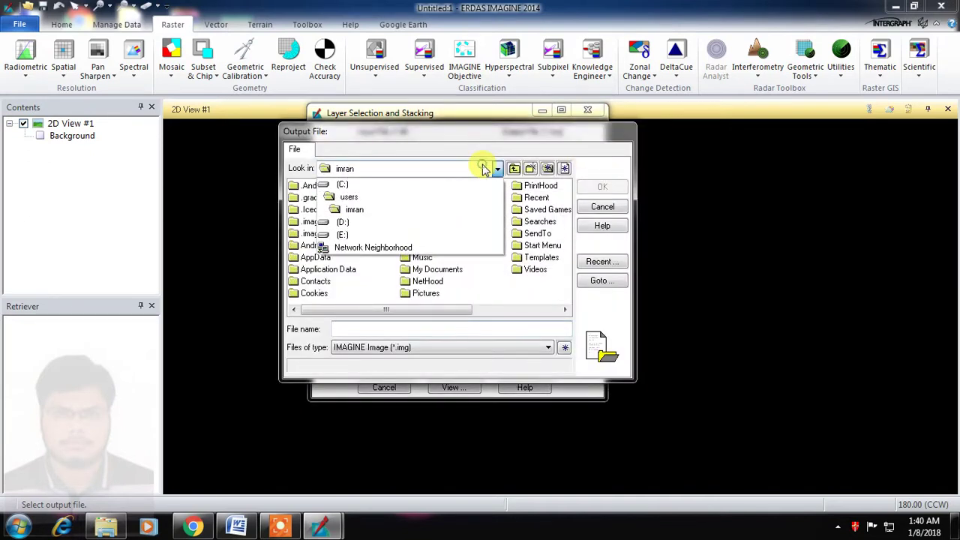
left_click(371, 235)
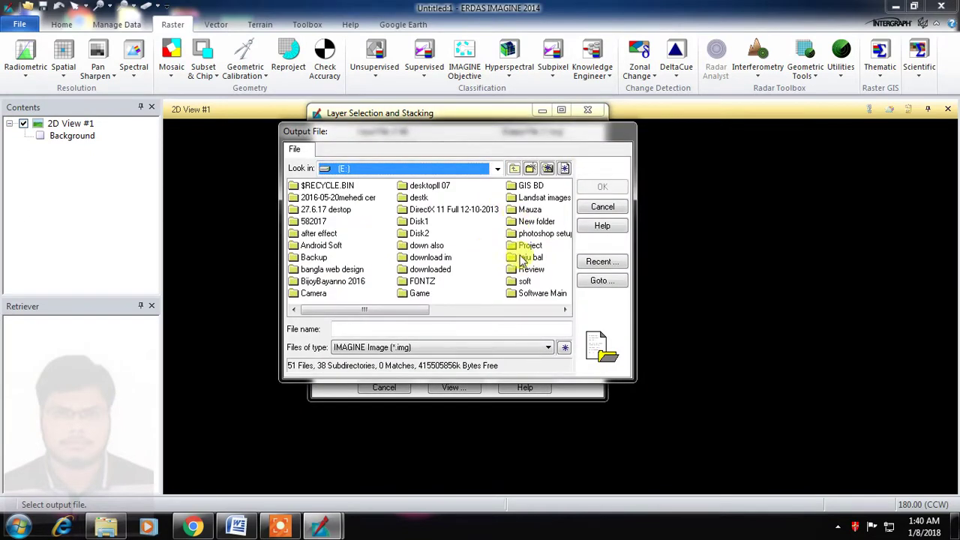
double_click(547, 197)
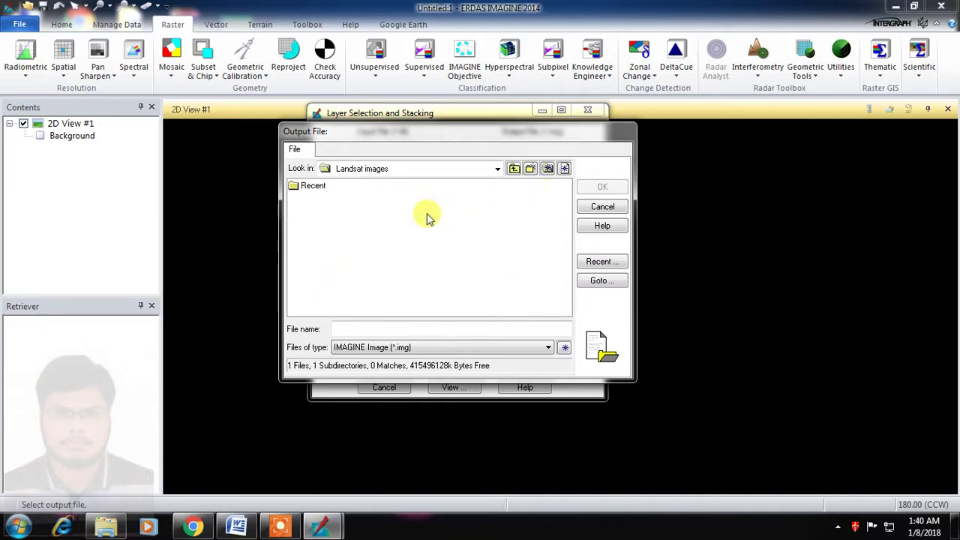
left_click(314, 189)
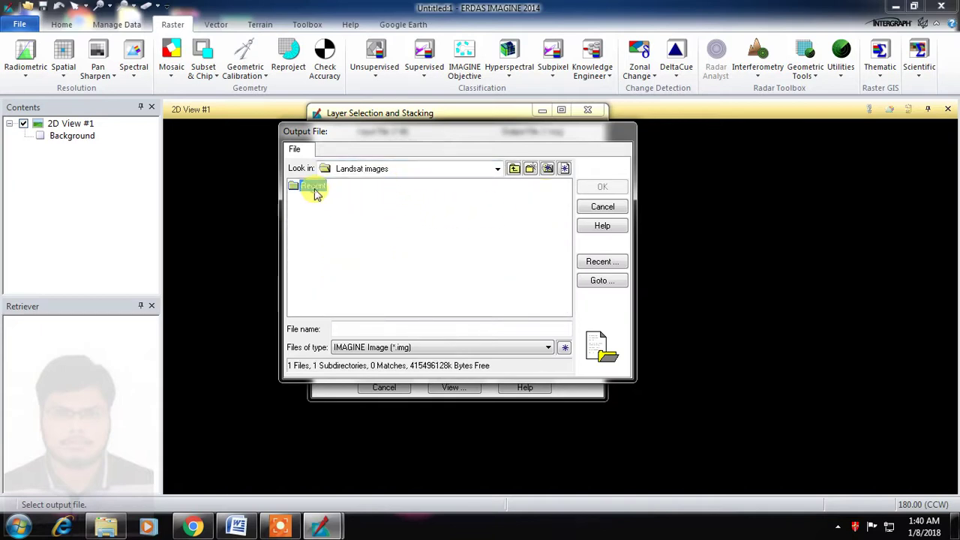
double_click(313, 187)
double_click(314, 186)
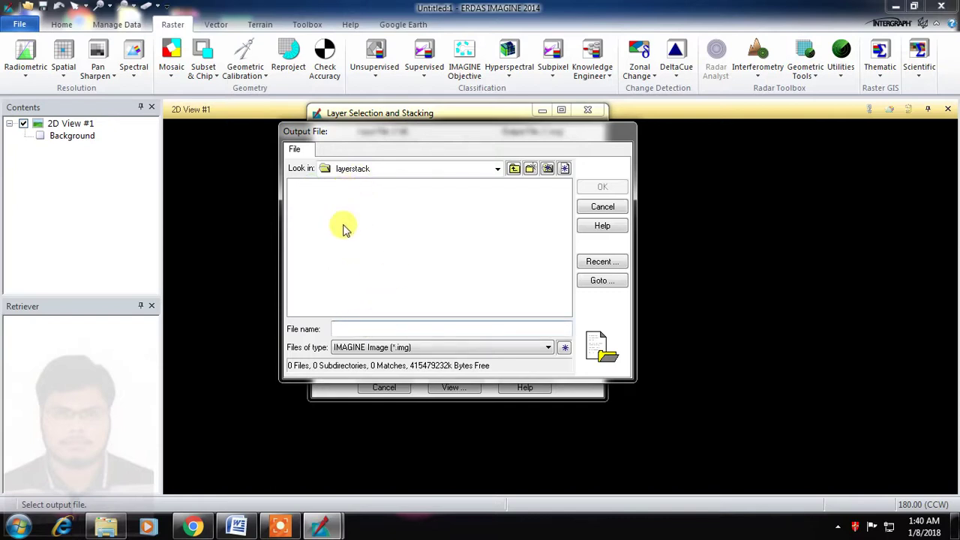
- Name the output IMAGINE image layerstack and accept it as the output file
left_click(384, 325)
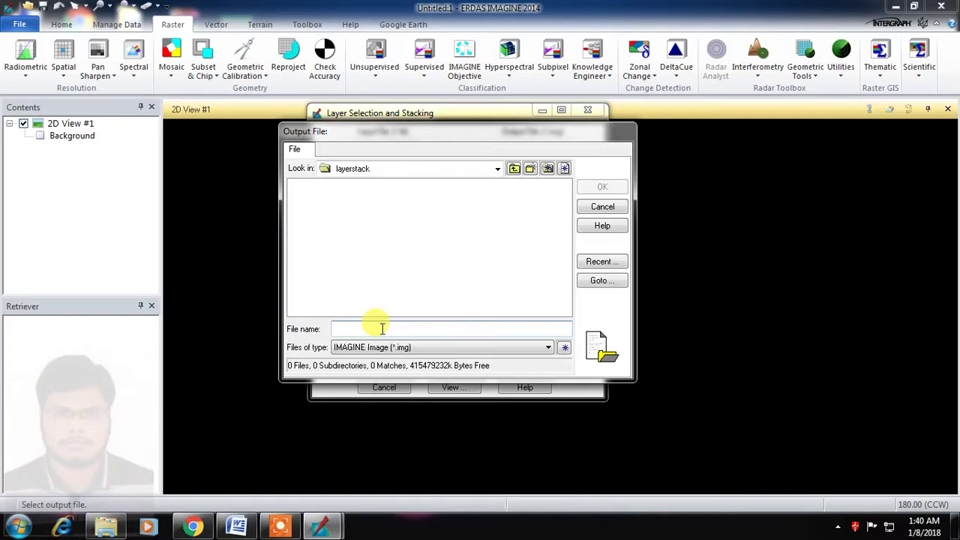
type("layerstac")
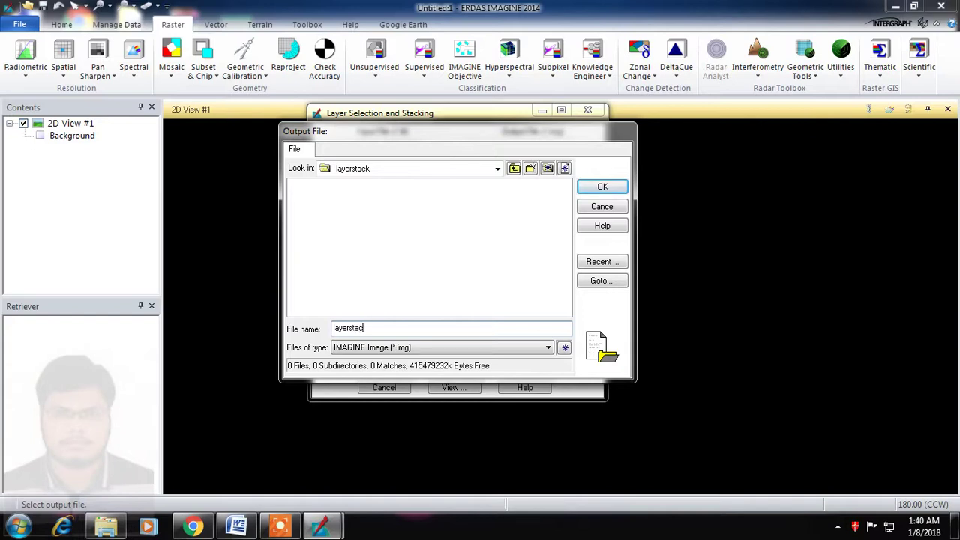
type("k")
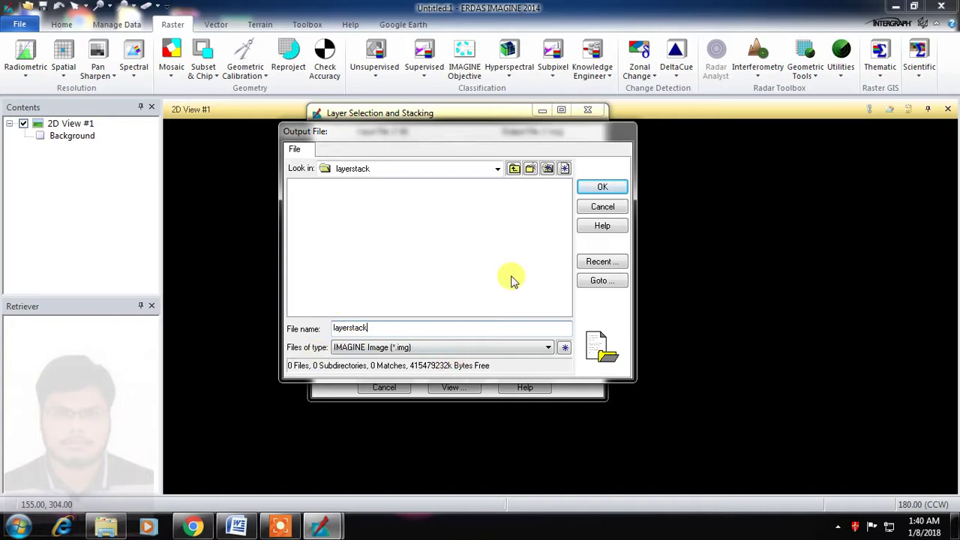
left_click(351, 328)
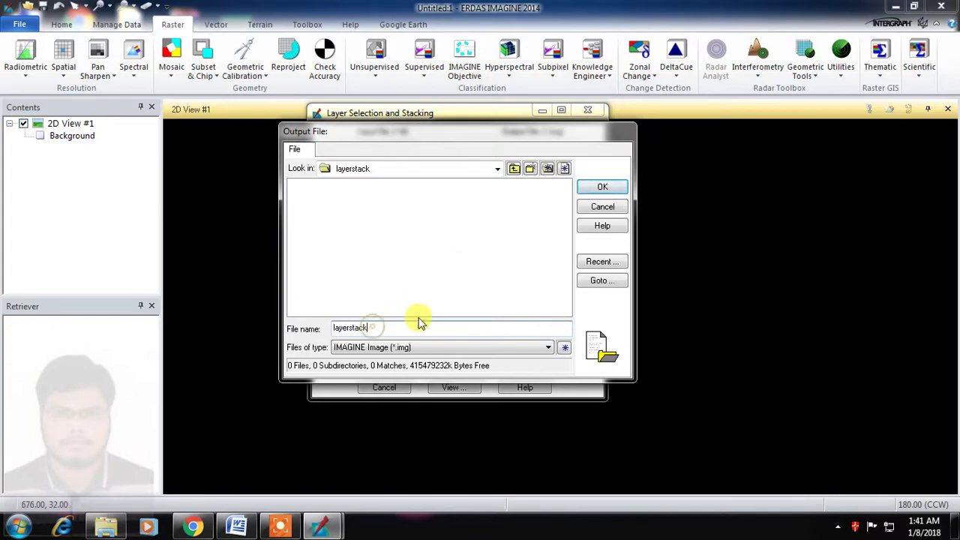
left_click(609, 188)
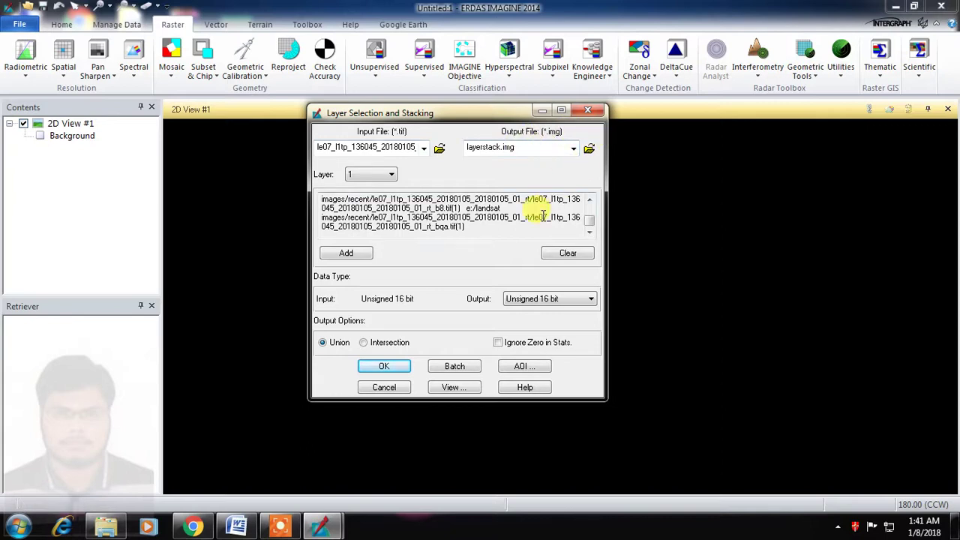
- Enable Ignore Zero in Stats for the output and run the layer stacking
left_click(349, 252)
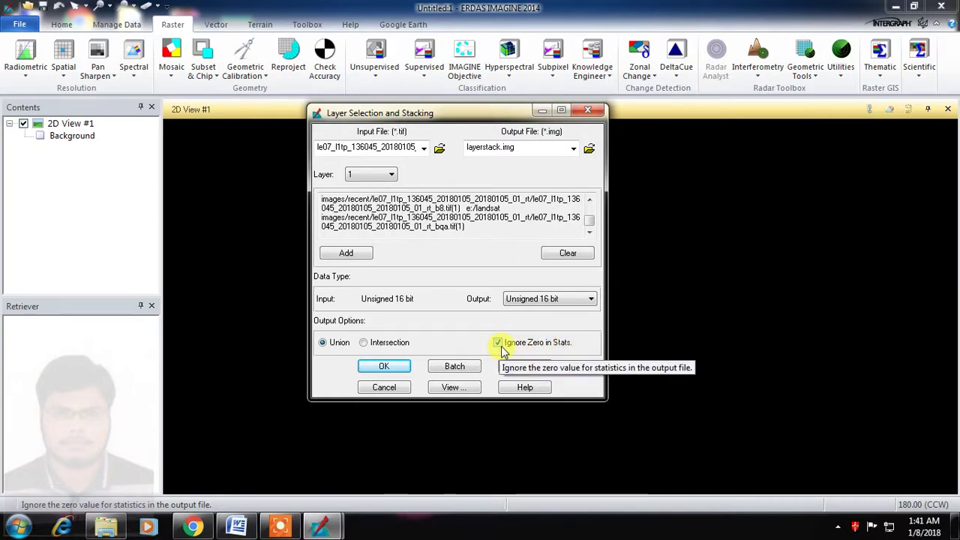
left_click(385, 366)
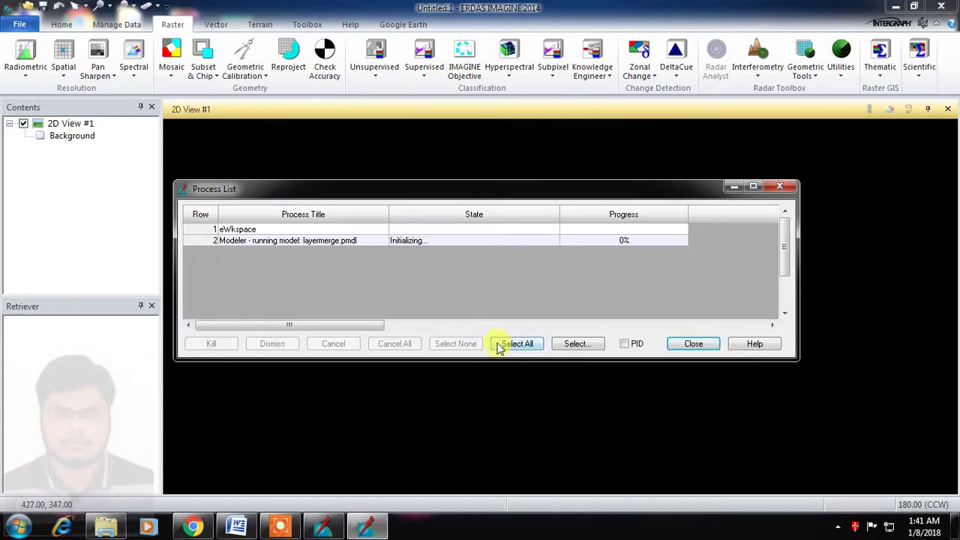
left_click_drag(510, 196, 548, 195)
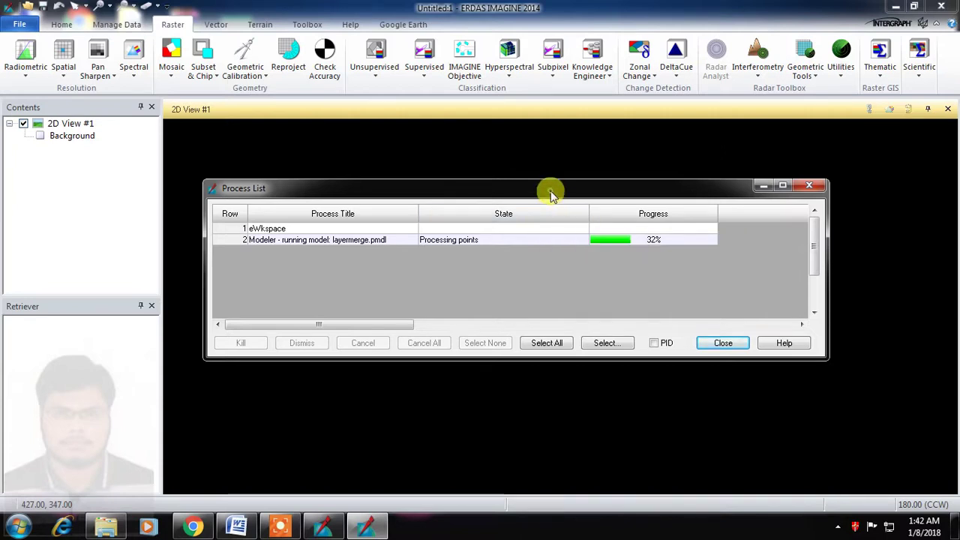
left_click_drag(551, 194, 555, 189)
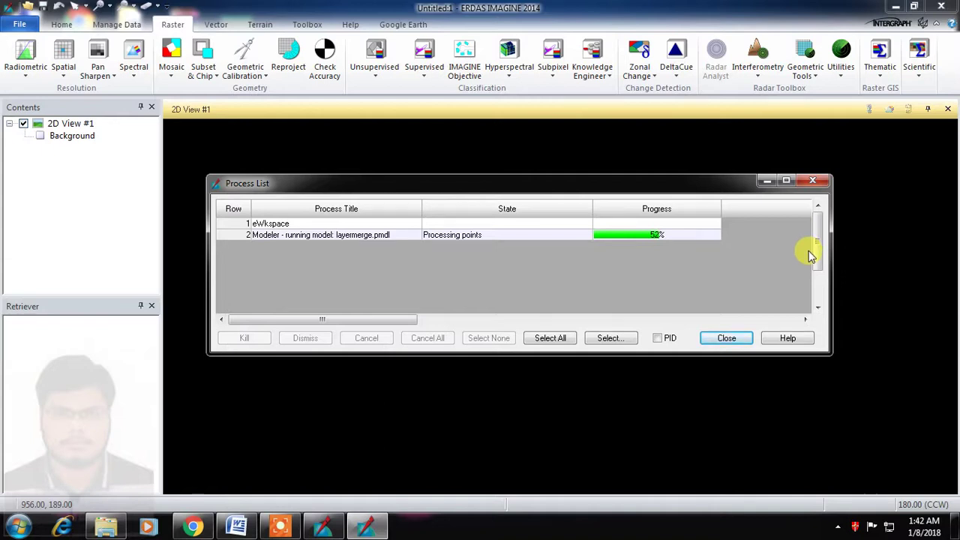
left_click(292, 529)
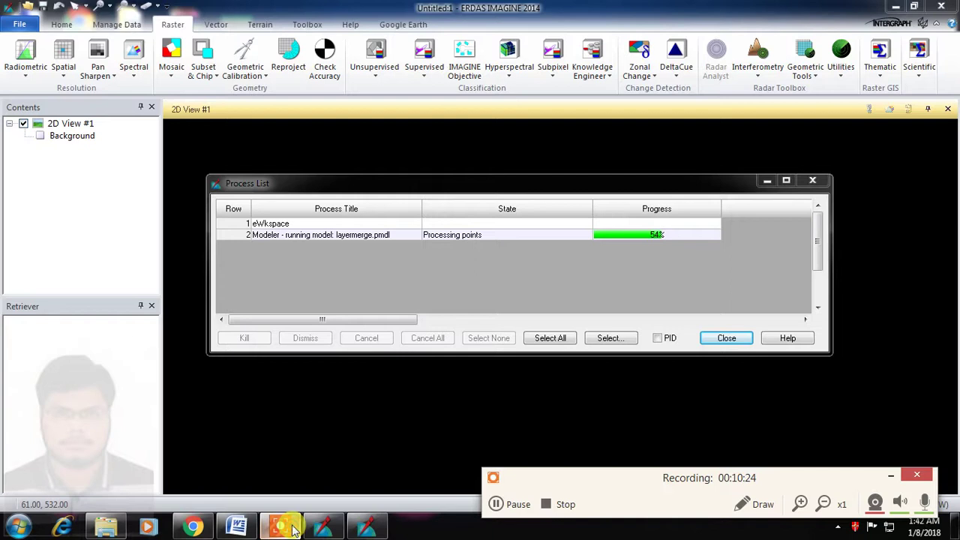
left_click(440, 429)
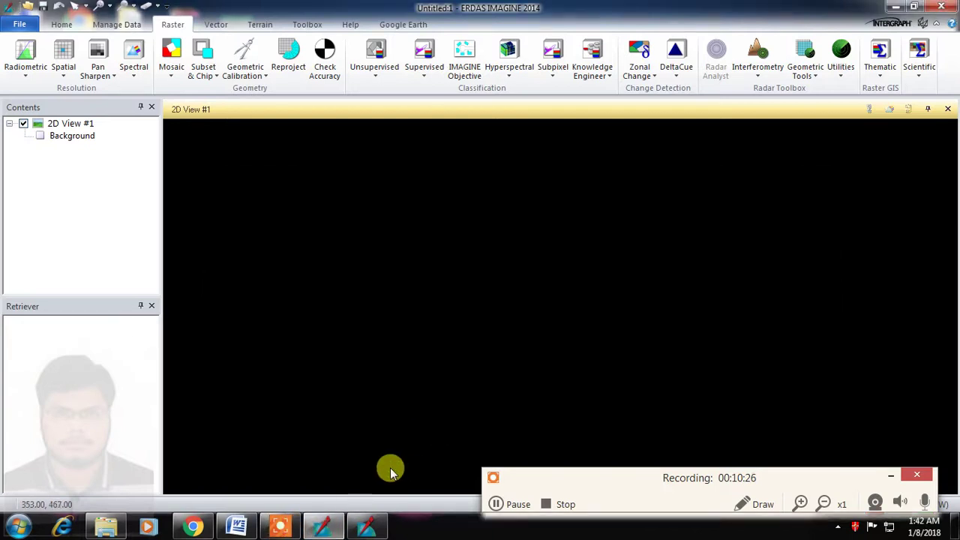
left_click(366, 529)
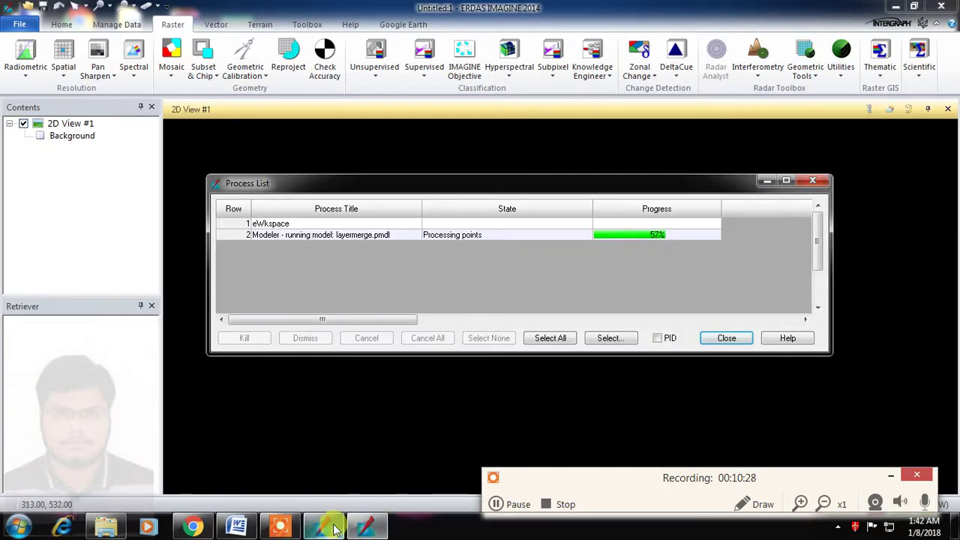
left_click(891, 474)
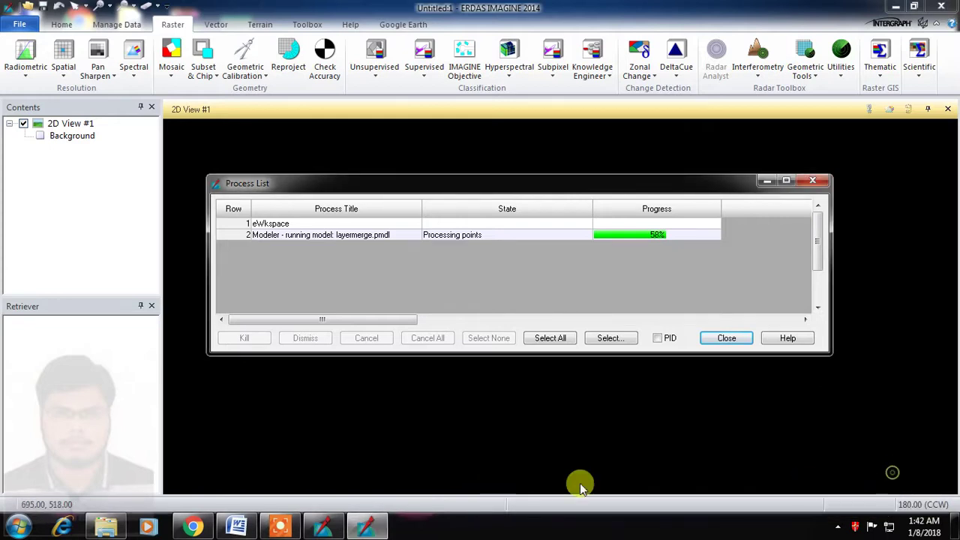
left_click(322, 529)
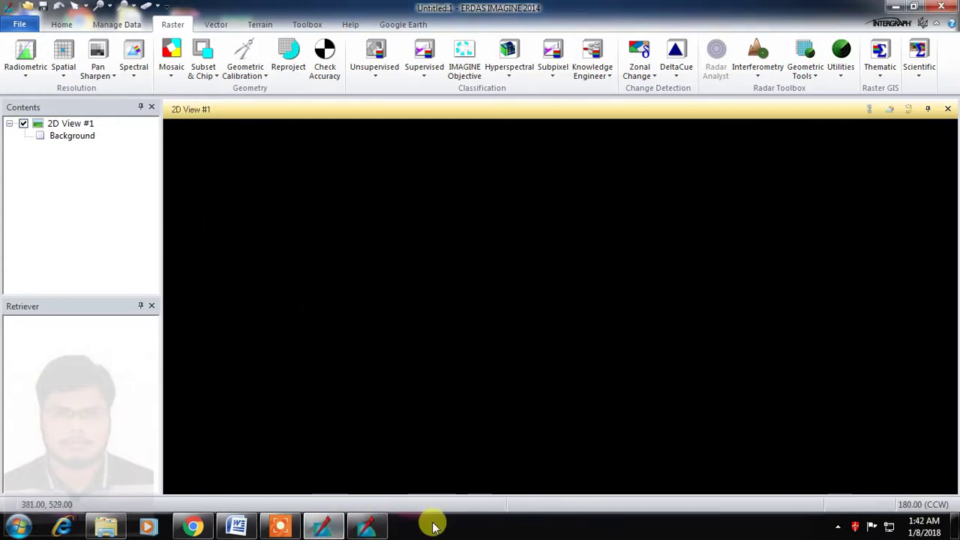
left_click(366, 529)
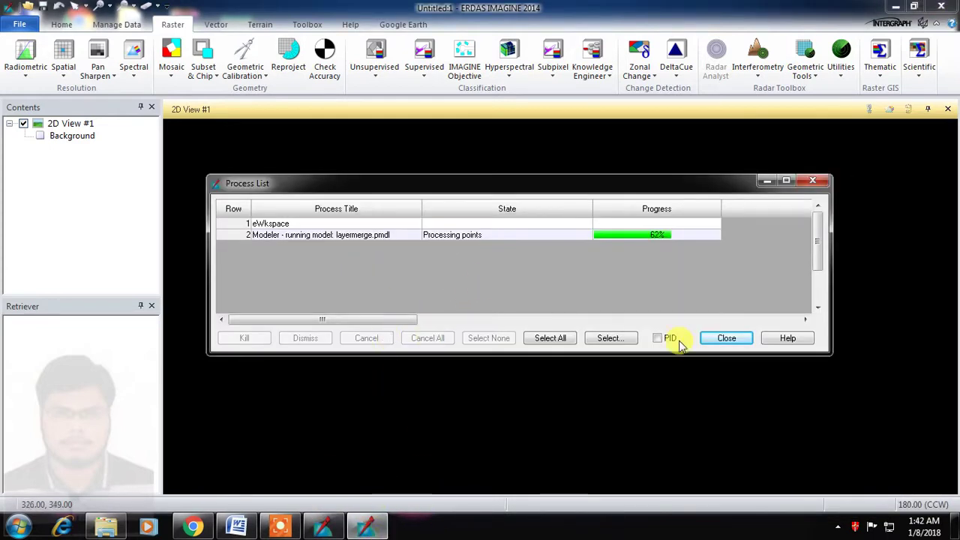
left_click(366, 422)
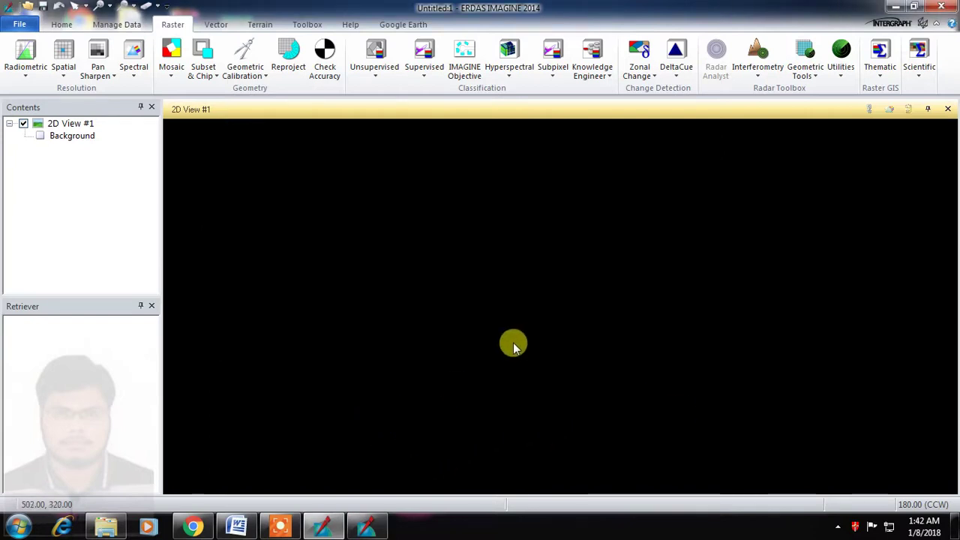
left_click(369, 525)
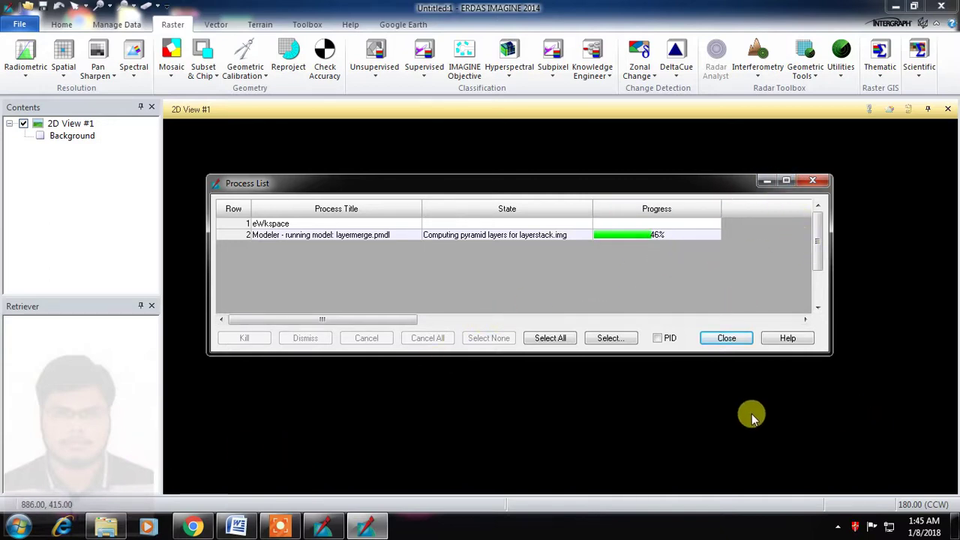
left_click(837, 527)
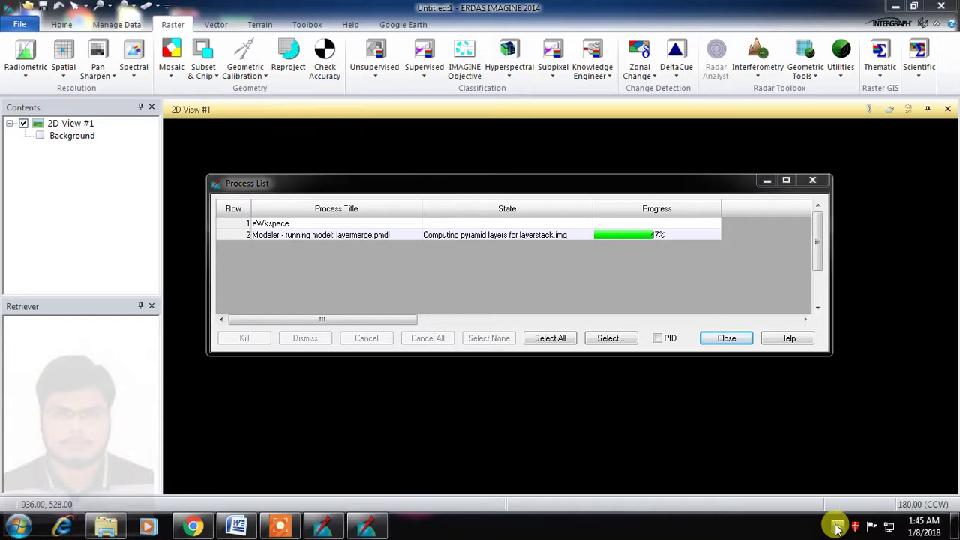
left_click(837, 527)
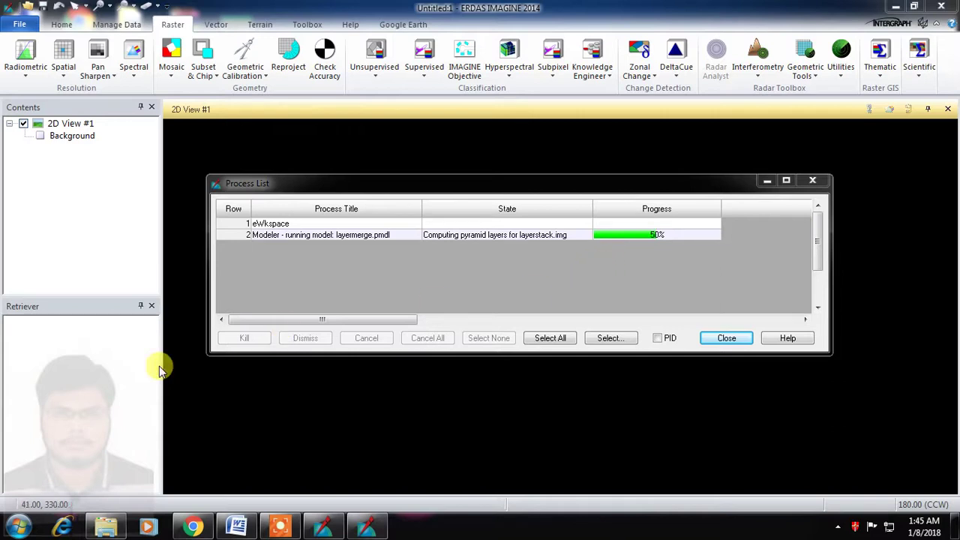
- Switch to Windows Explorer, view the contents of the Recent folder, and return to ERDAS IMAGINE
left_click(132, 506)
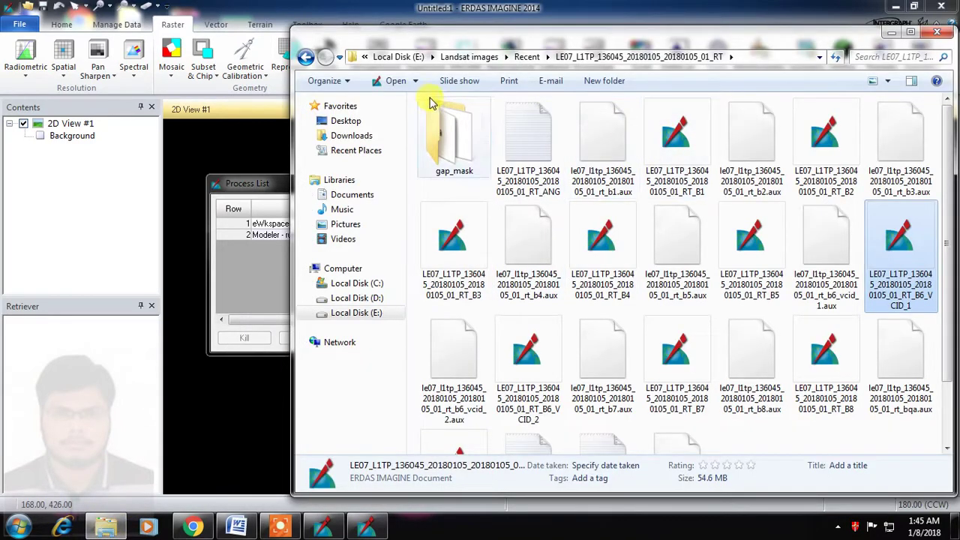
left_click(307, 57)
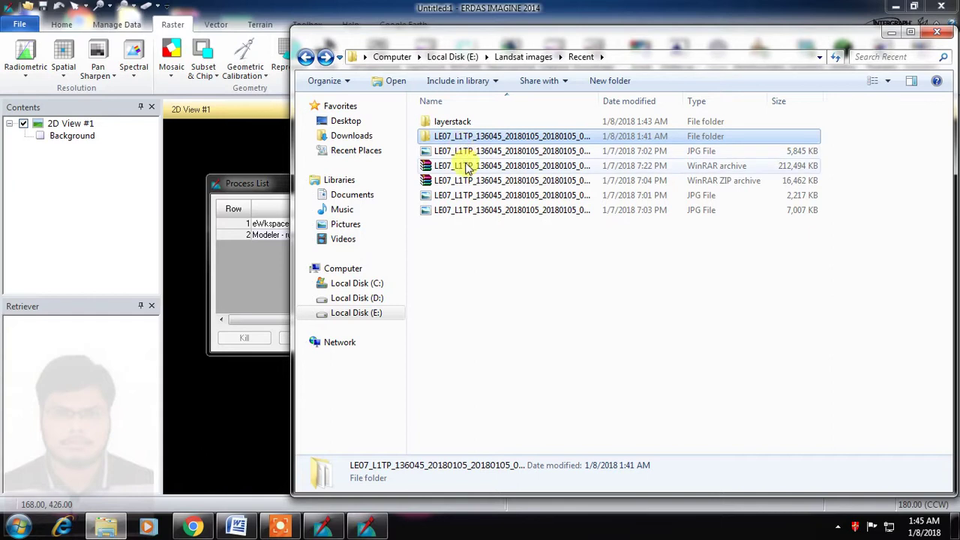
left_click(504, 248)
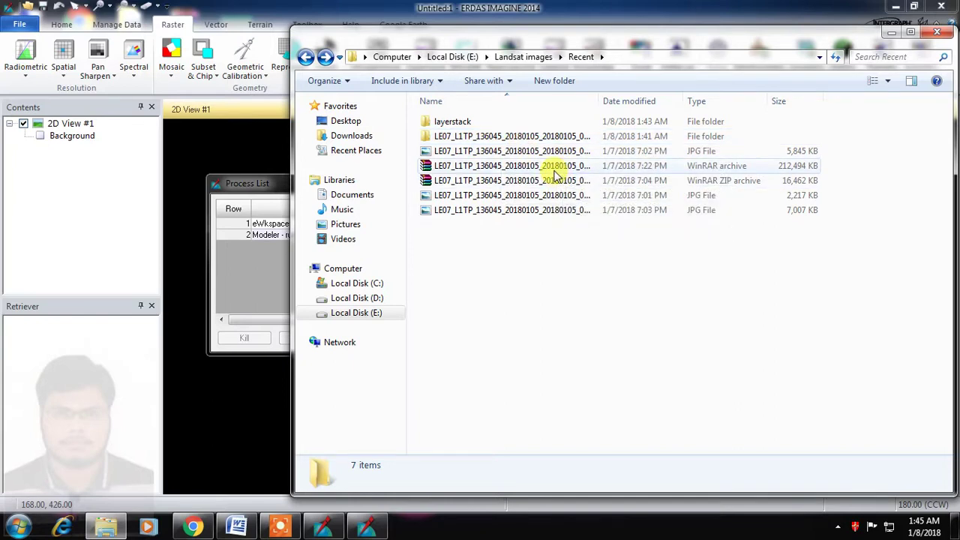
left_click(375, 11)
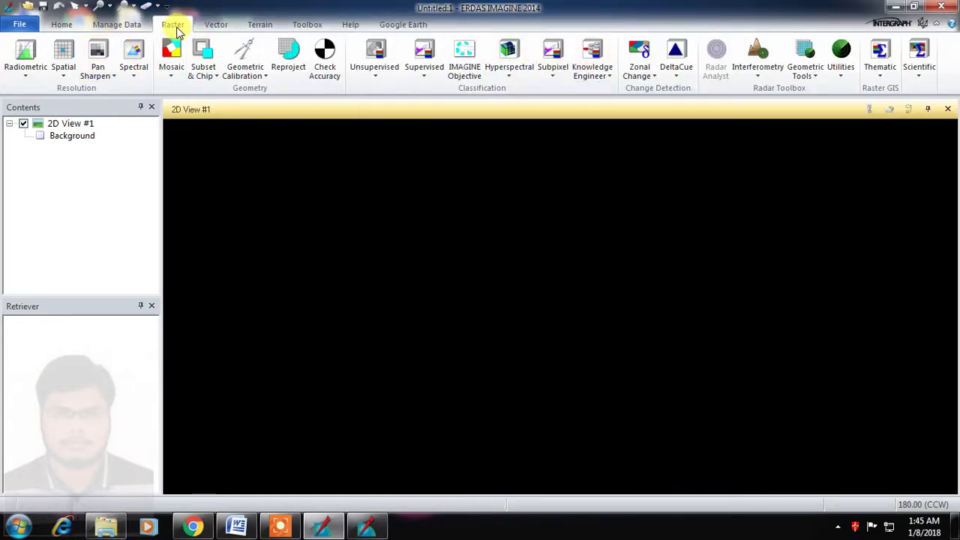
left_click(137, 76)
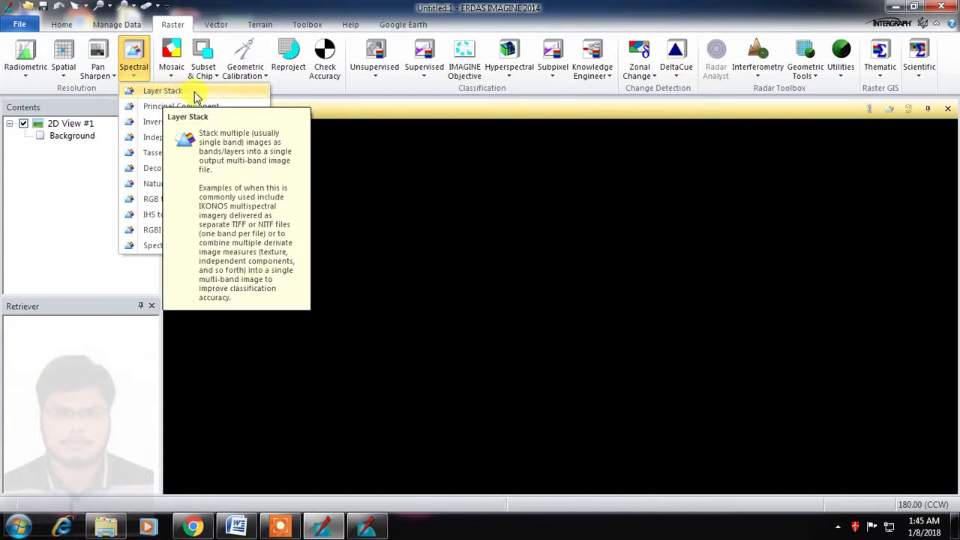
left_click(333, 97)
left_click(134, 62)
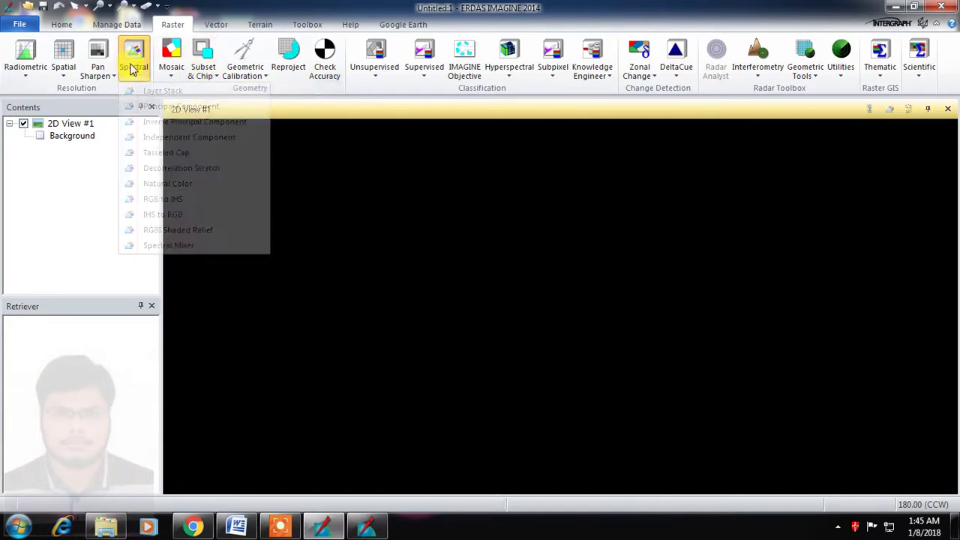
left_click(163, 91)
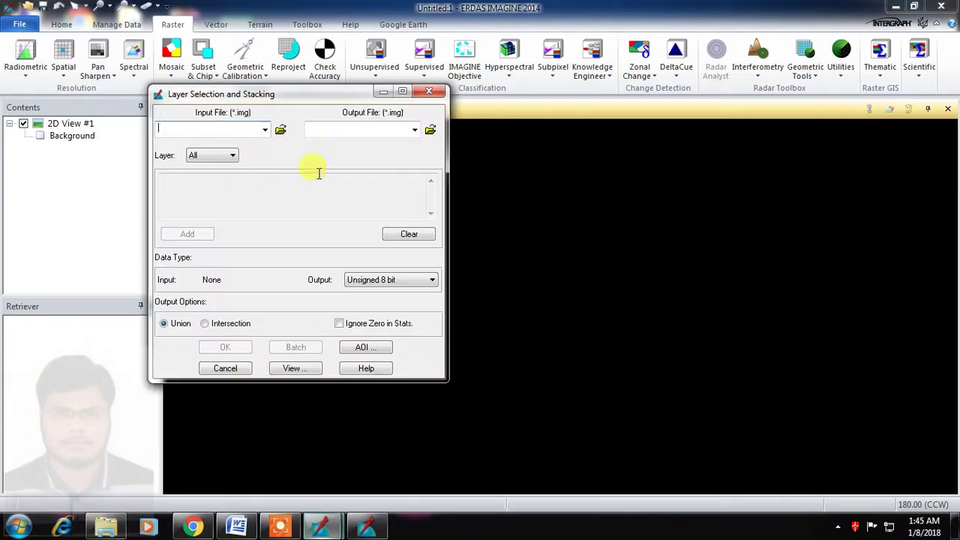
left_click(280, 130)
left_click(296, 154)
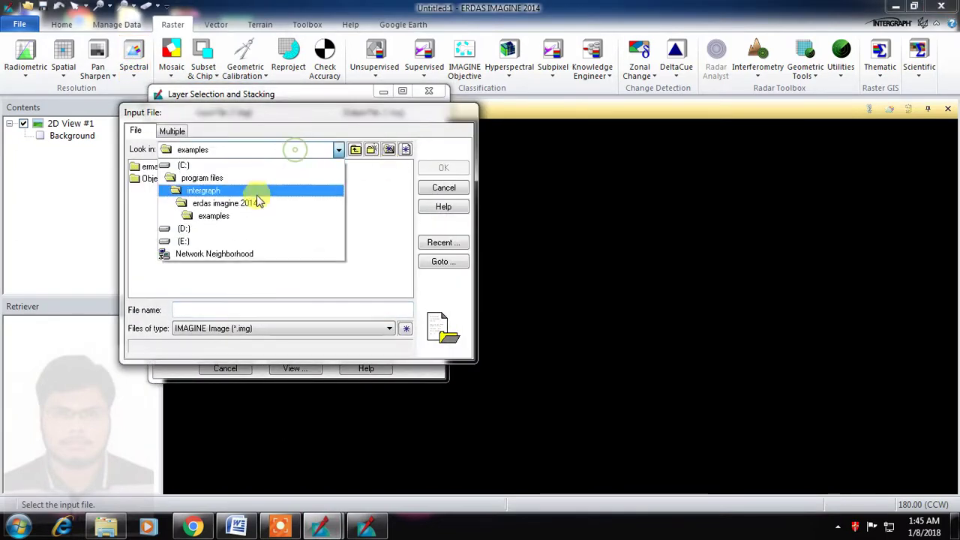
left_click(442, 188)
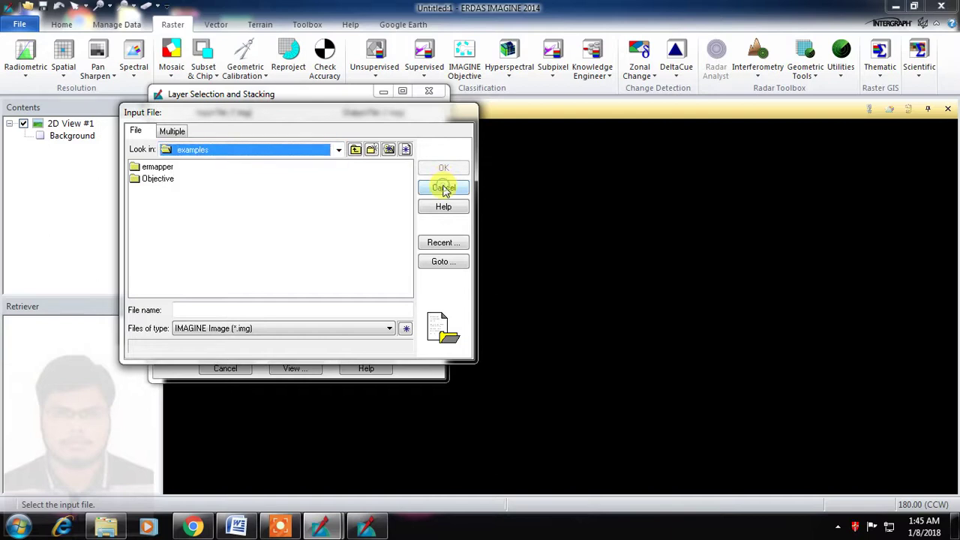
left_click(443, 188)
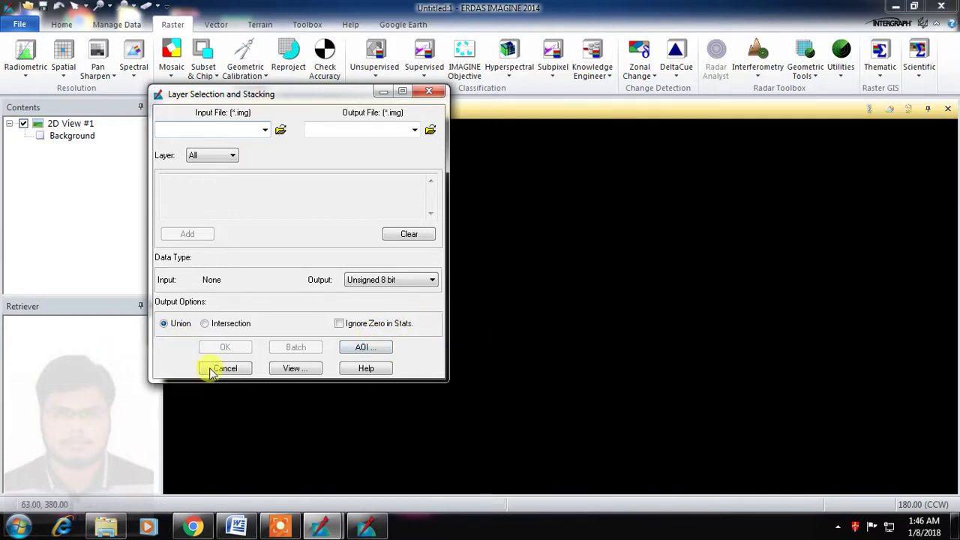
left_click(429, 92)
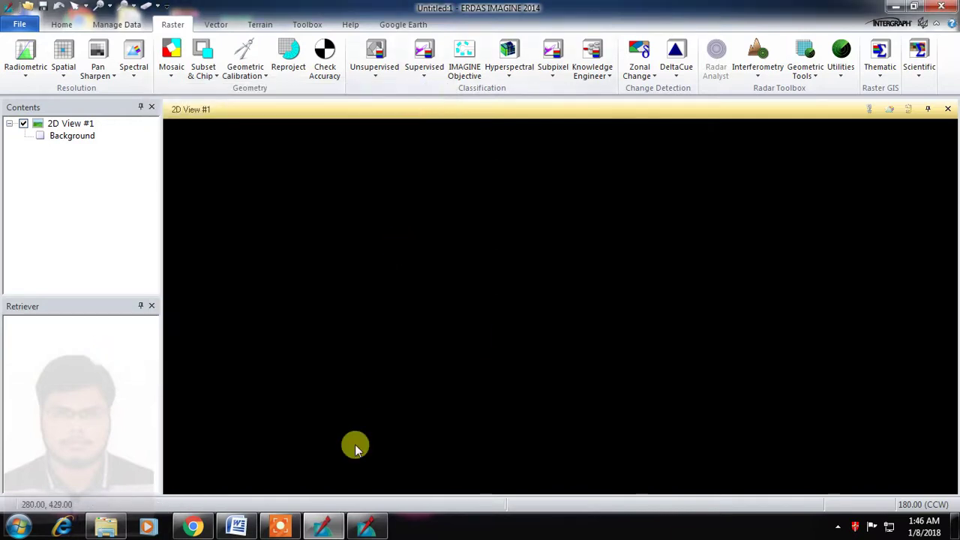
- Check the layermerge.pmdl process in the Process List, dismiss it once finished, and close the list
left_click(366, 525)
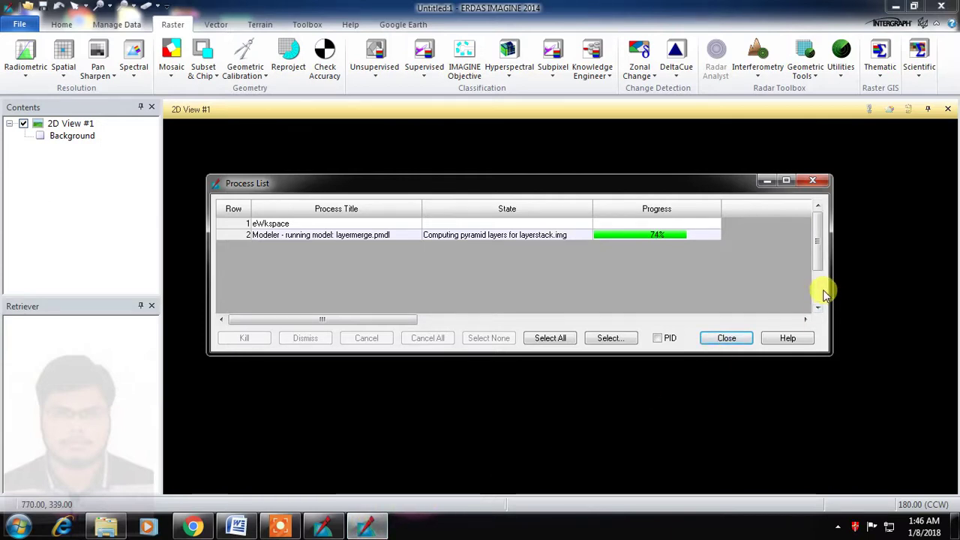
scroll(823, 292, "down", 1)
scroll(824, 277, "up", 1)
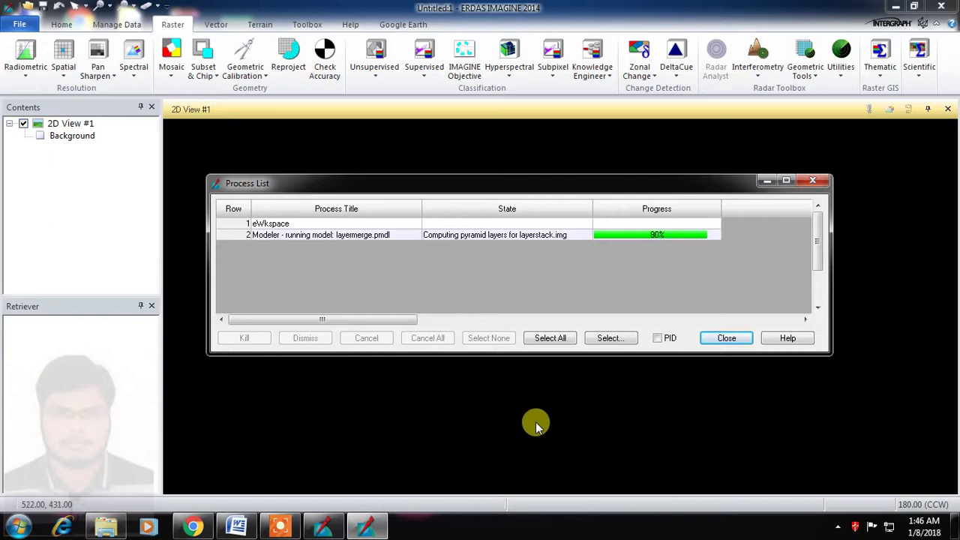
left_click(279, 527)
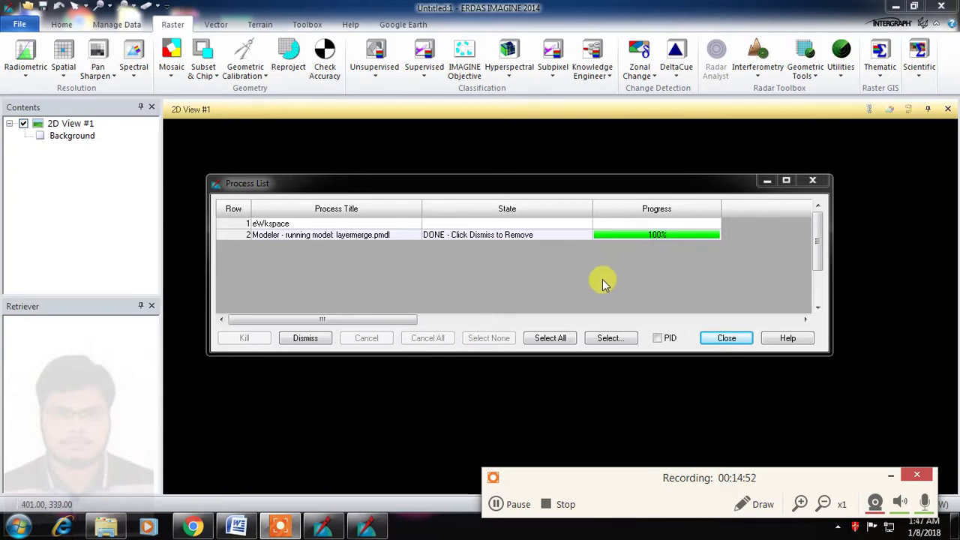
left_click(305, 339)
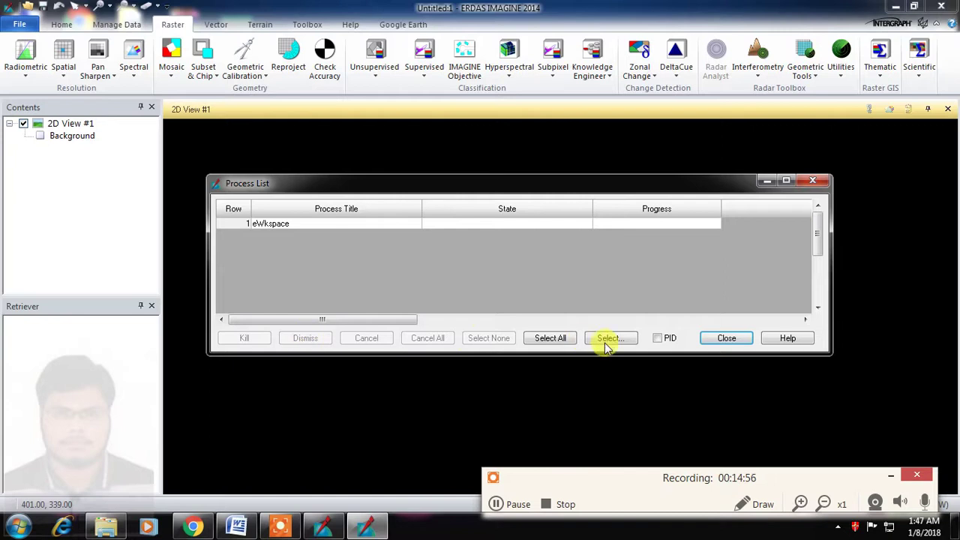
left_click(726, 339)
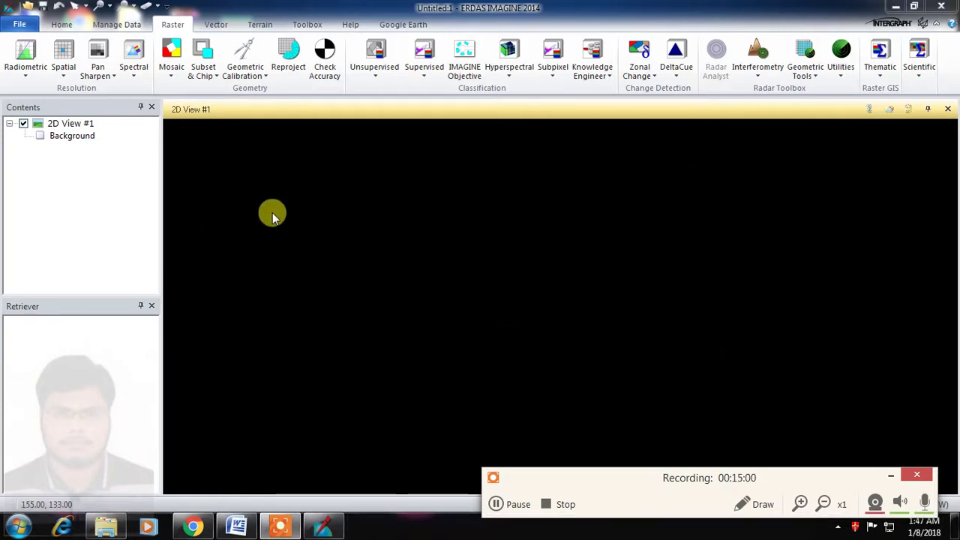
- Switch to Windows Explorer, examine the output files in the layerstack folder, and return to ERDAS IMAGINE
left_click(375, 246)
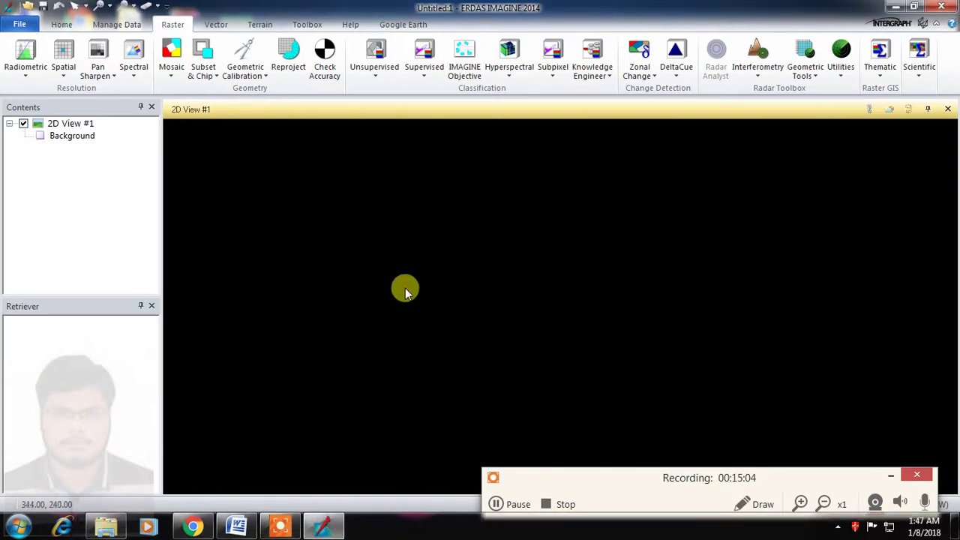
left_click(17, 526)
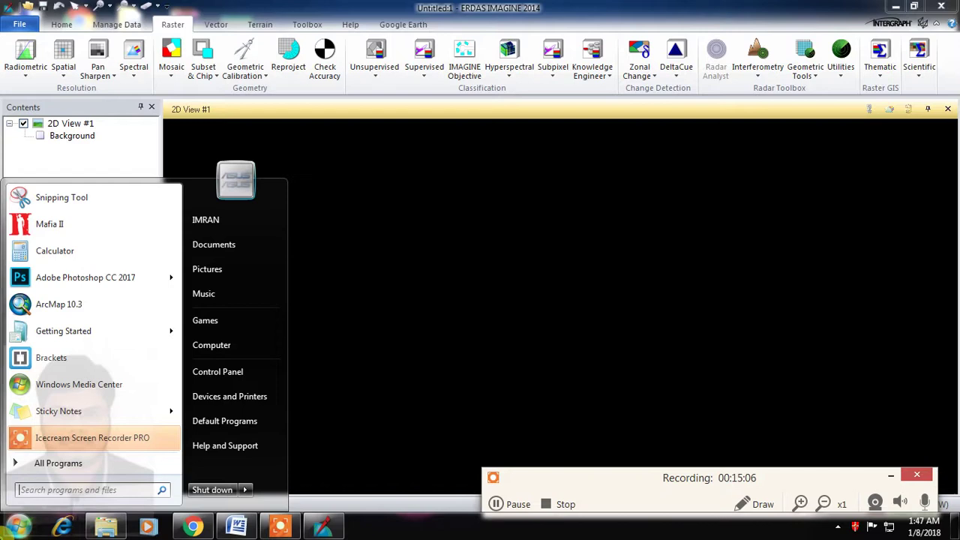
left_click(106, 526)
double_click(462, 122)
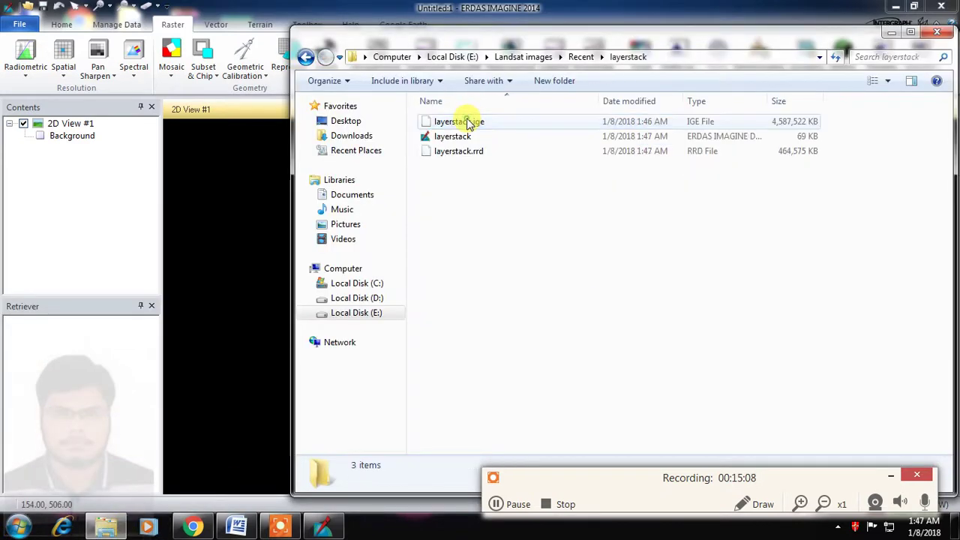
left_click_drag(450, 136, 546, 146)
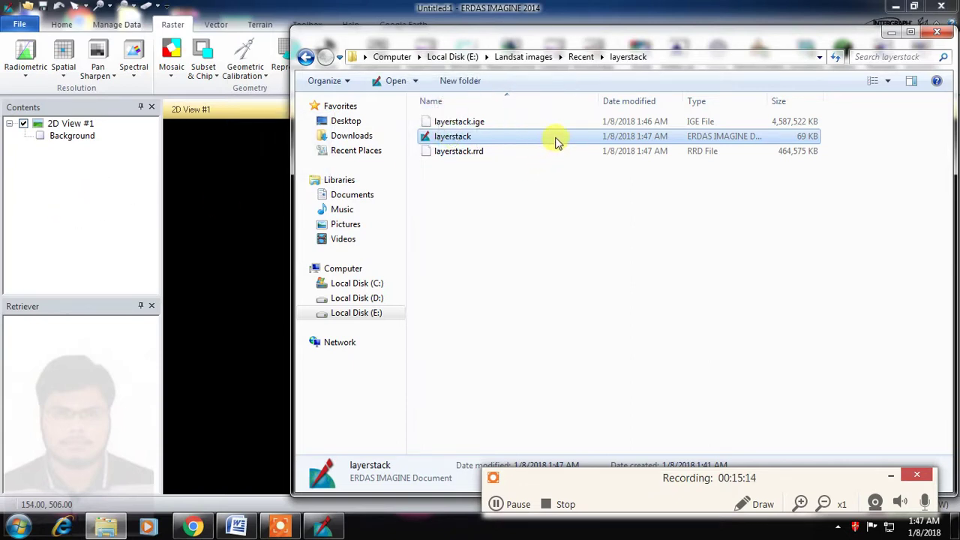
left_click(926, 36)
- Go back to the layerstack folder in Windows Explorer, examine the layerstack image and its companion files again, and return to ERDAS IMAGINE
right_click(352, 277)
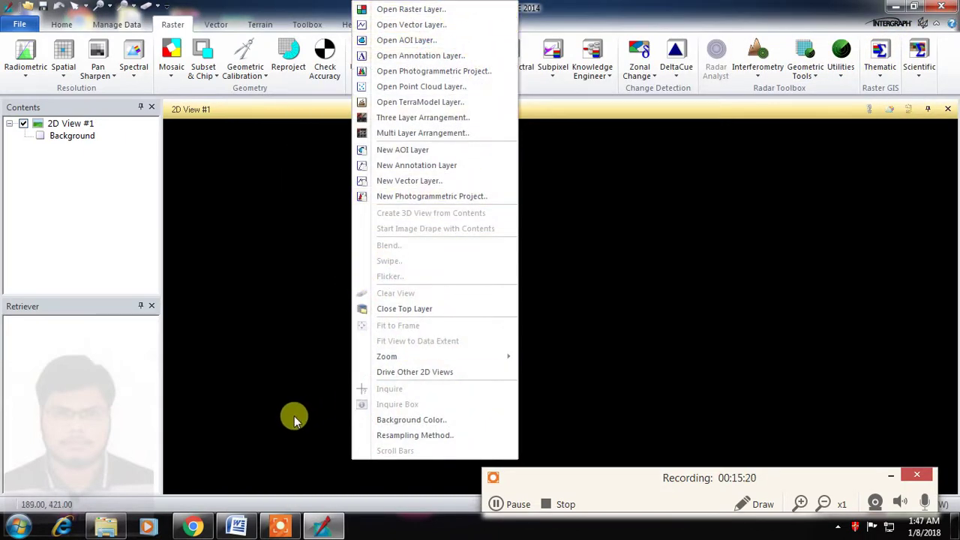
left_click(128, 528)
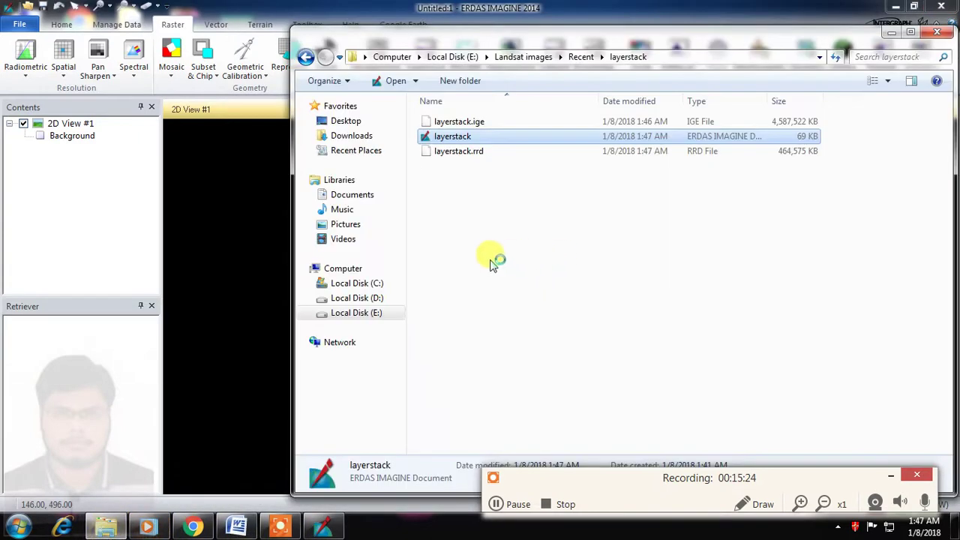
double_click(485, 138)
left_click(485, 52)
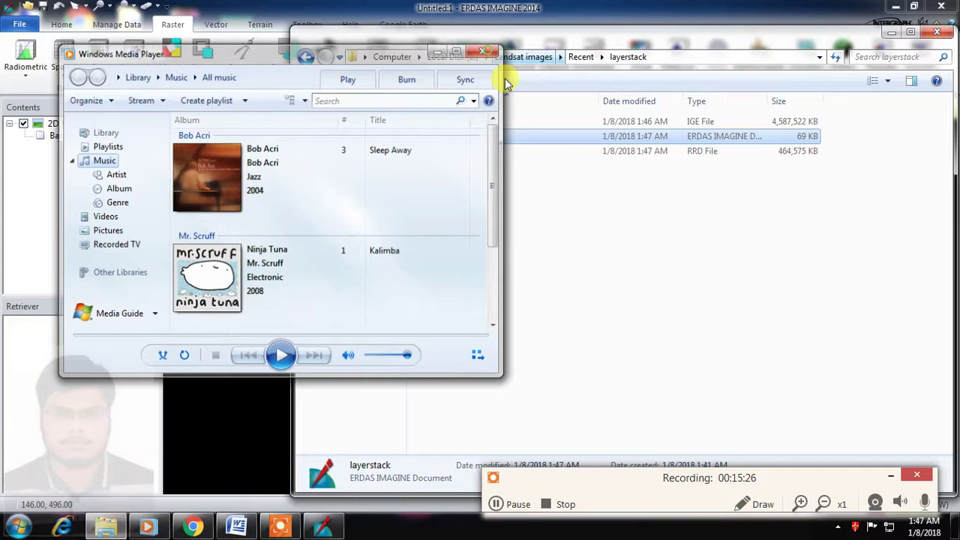
left_click_drag(465, 207, 465, 122)
left_click_drag(530, 208, 495, 108)
left_click(469, 139)
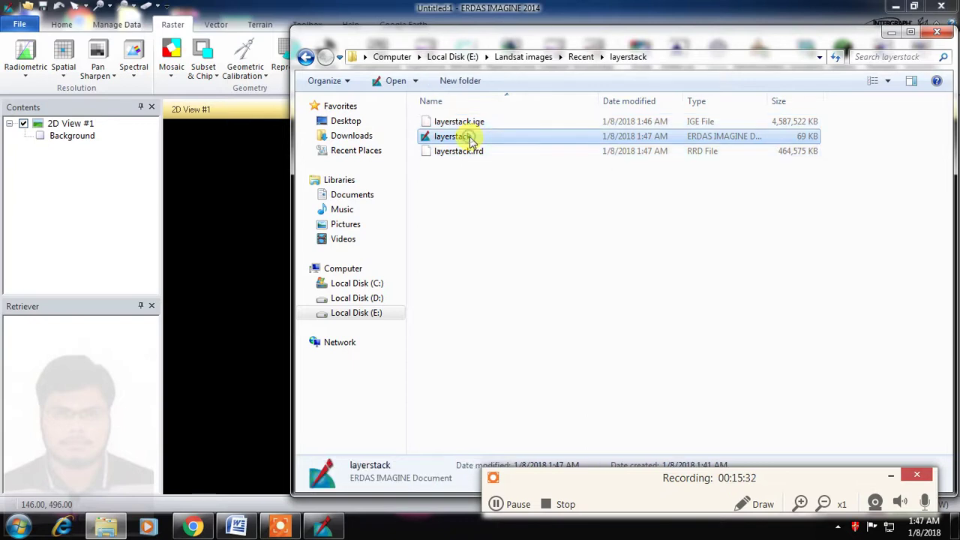
left_click(489, 213)
left_click(465, 141)
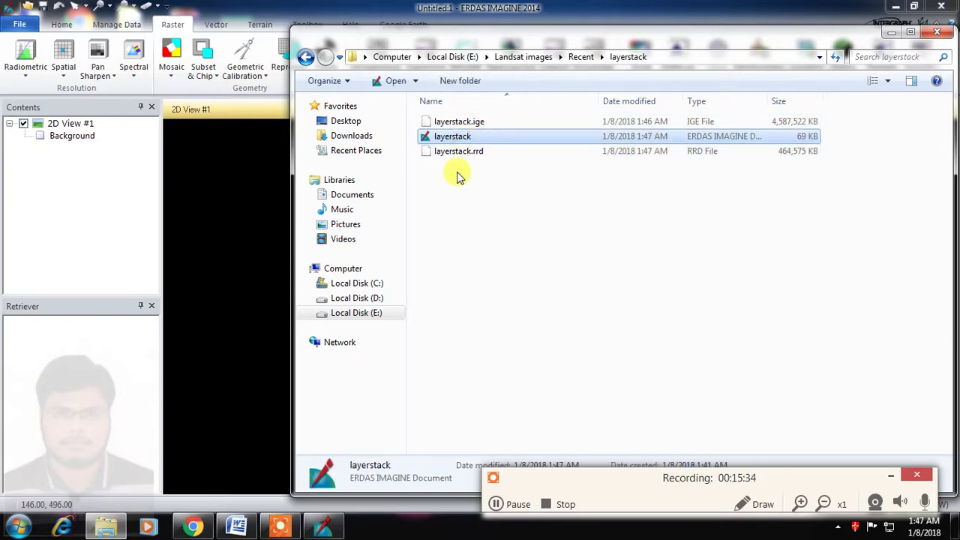
left_click(457, 176)
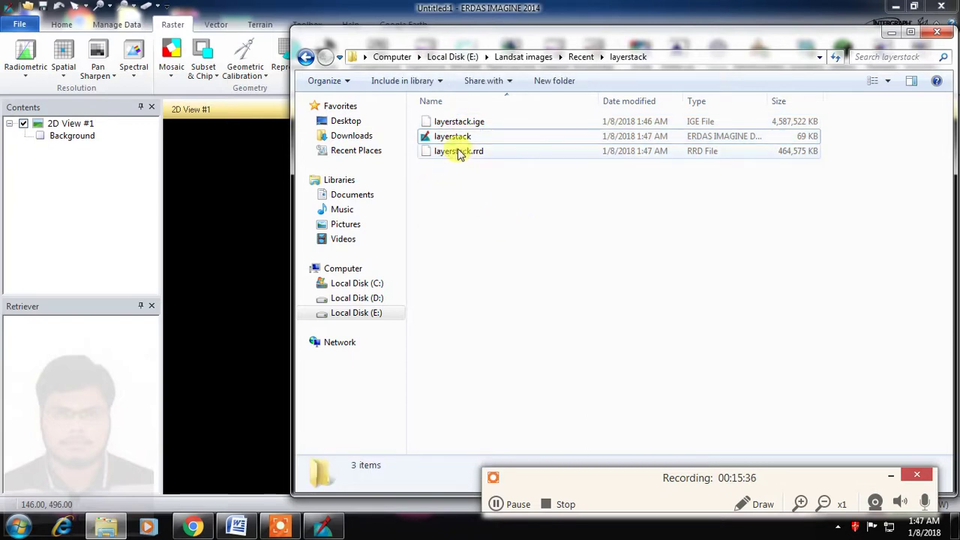
left_click(930, 35)
right_click(397, 279)
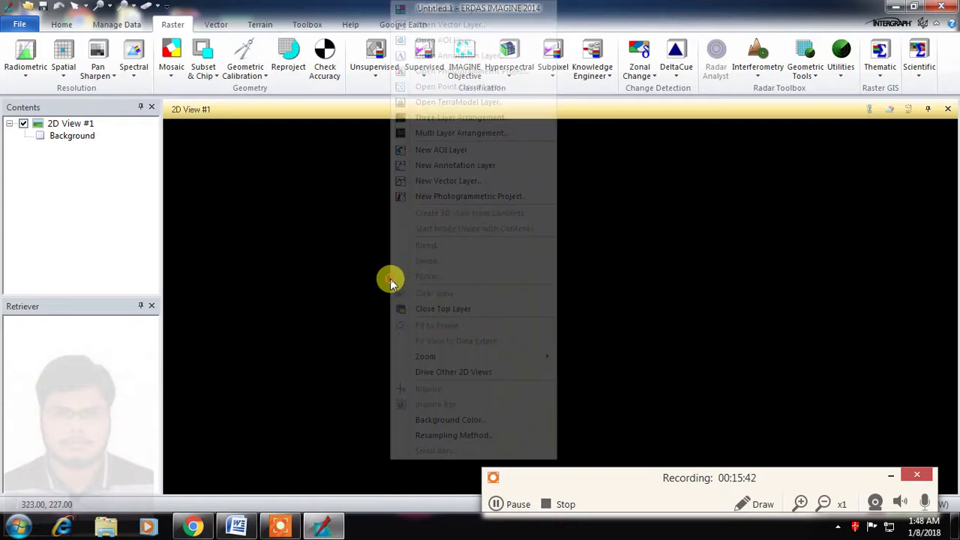
left_click(299, 309)
right_click(395, 332)
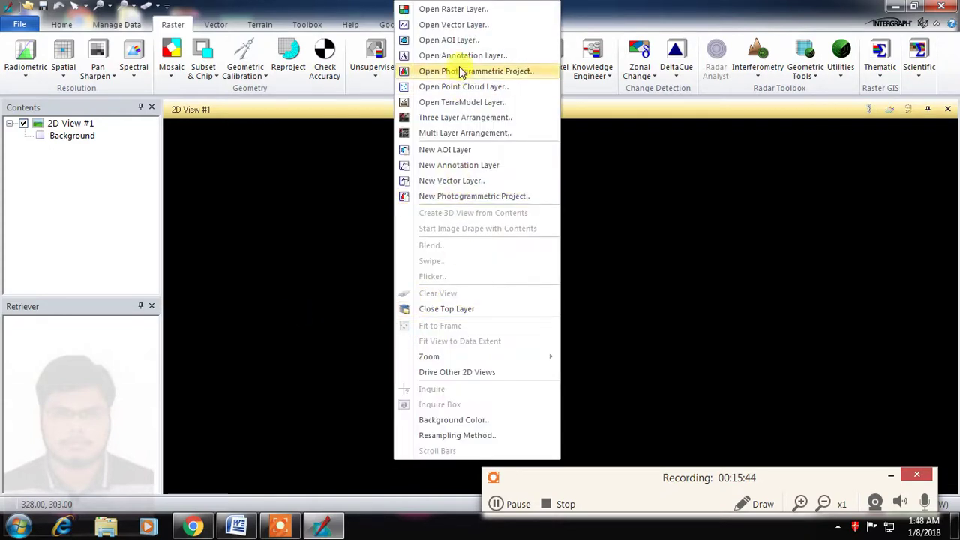
right_click(324, 278)
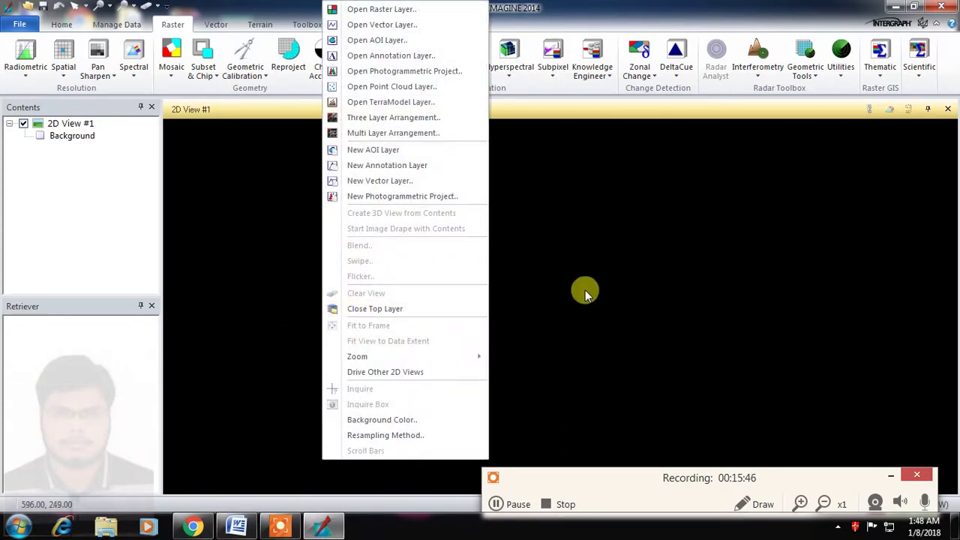
left_click(607, 266)
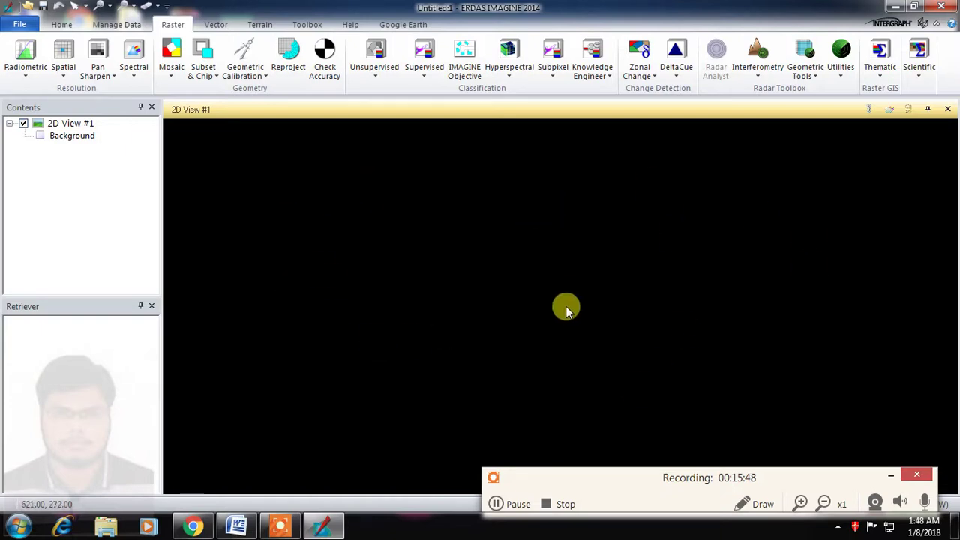
right_click(402, 275)
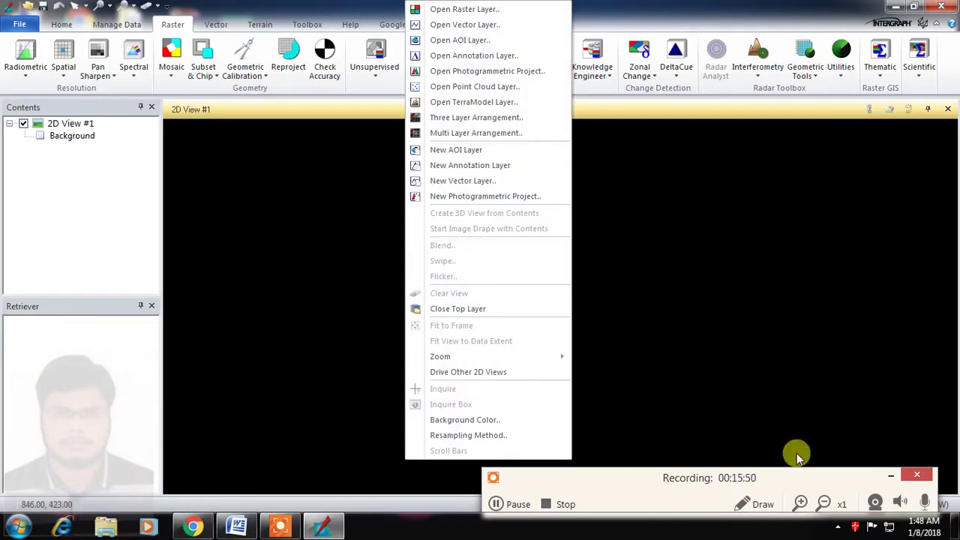
left_click(891, 475)
- Open layerstack.img from Landsat images/Recent/layerstack on drive E: as a raster layer in the 2D view
right_click(530, 397)
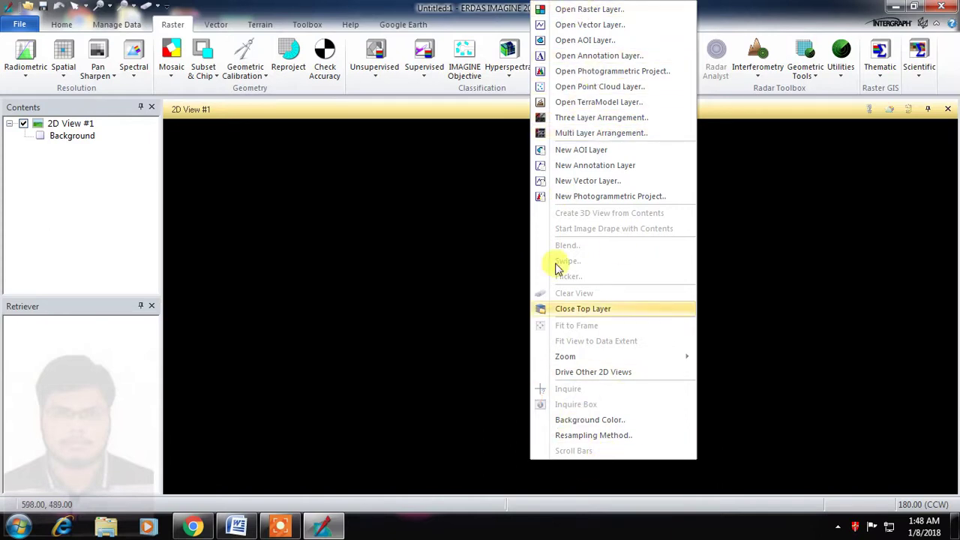
left_click(589, 10)
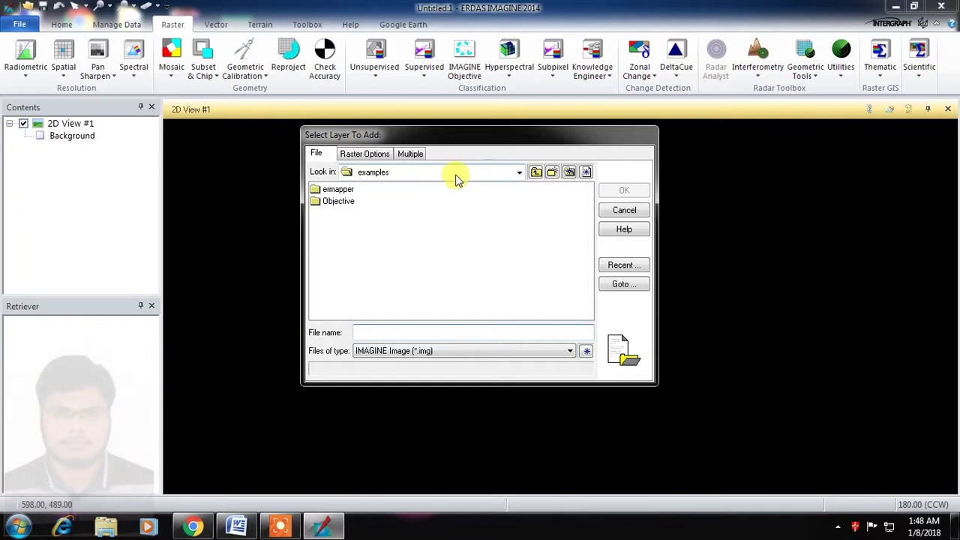
left_click(518, 173)
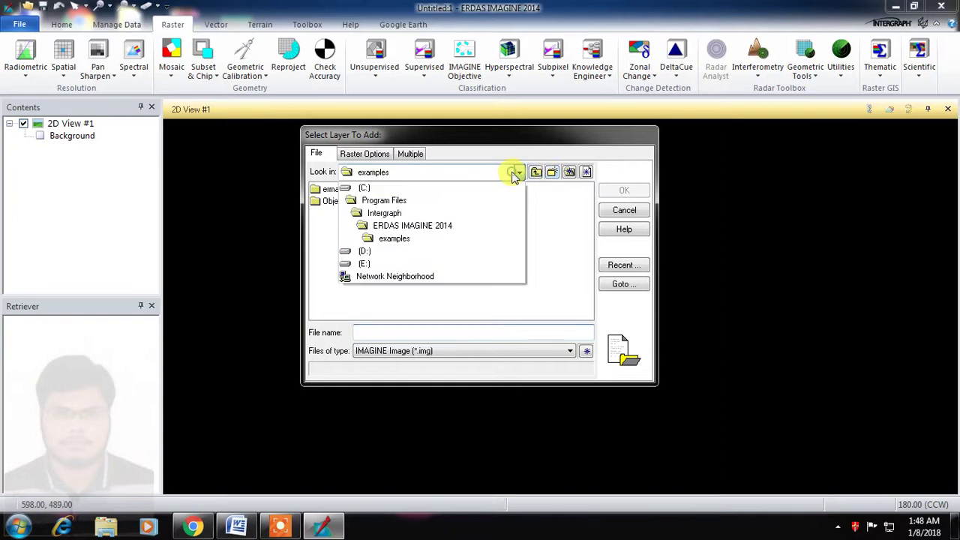
left_click(425, 263)
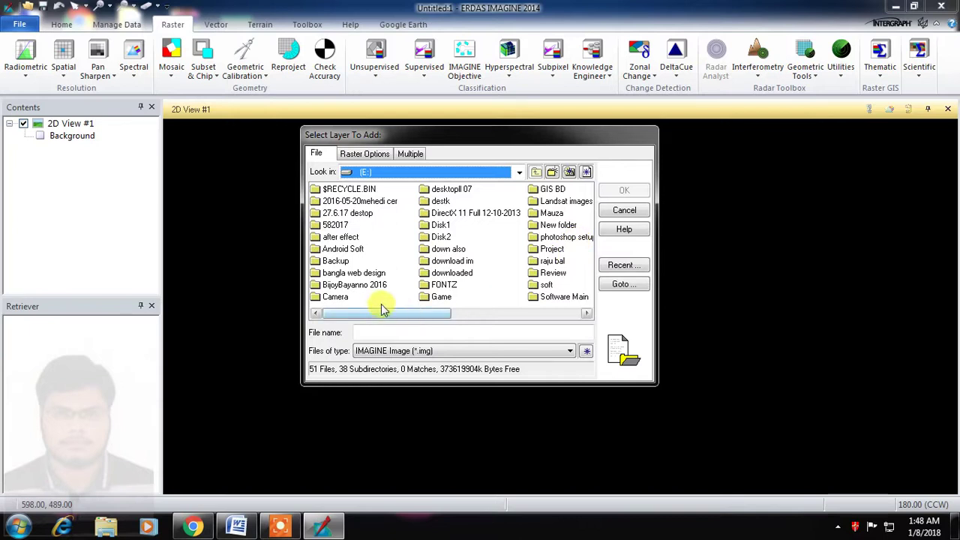
double_click(552, 201)
double_click(336, 192)
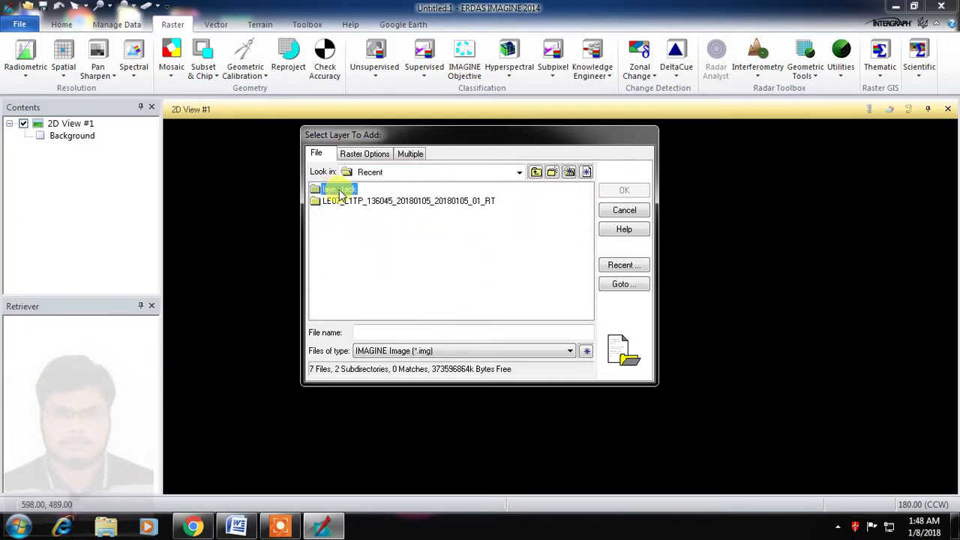
double_click(339, 191)
left_click(341, 189)
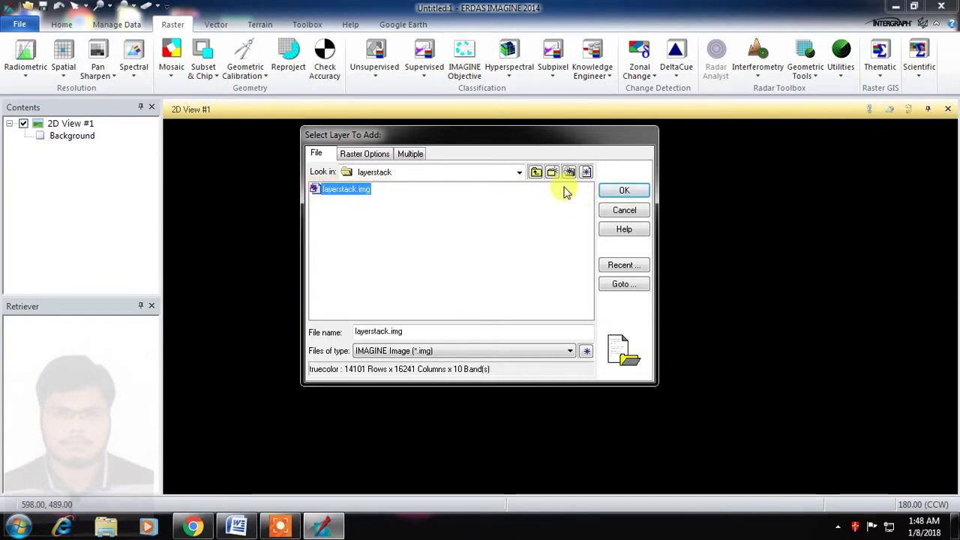
left_click(606, 193)
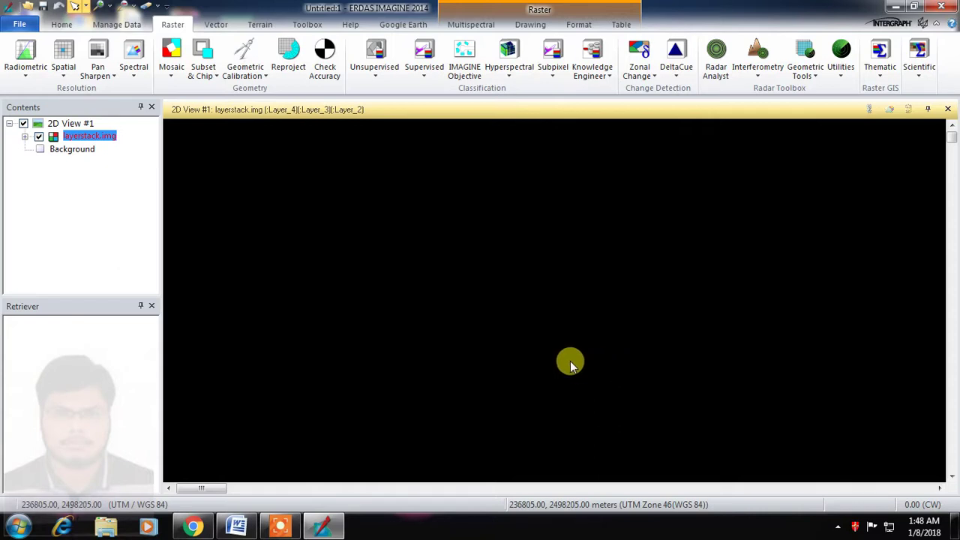
- Fit the layerstack.img layer to the window and zoom in on the stacked image
right_click(88, 138)
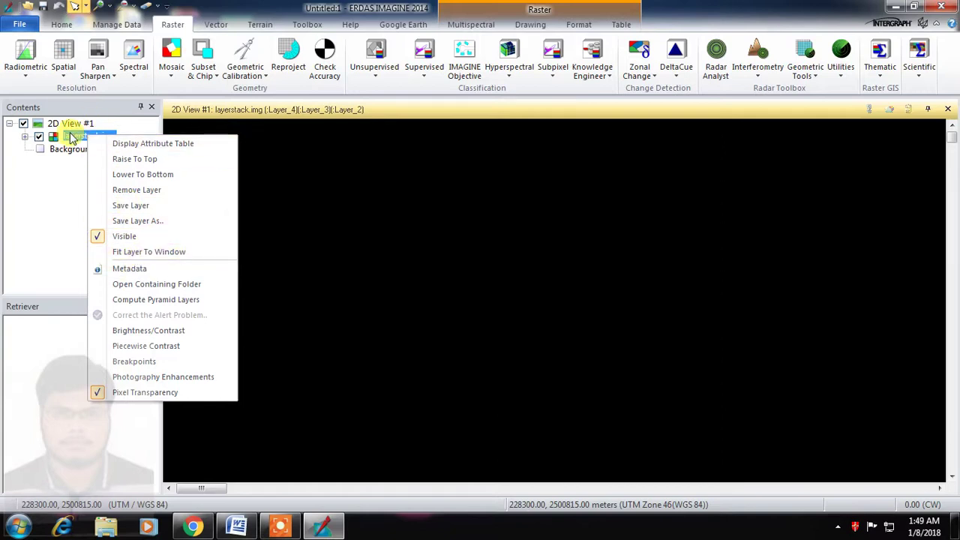
left_click(155, 257)
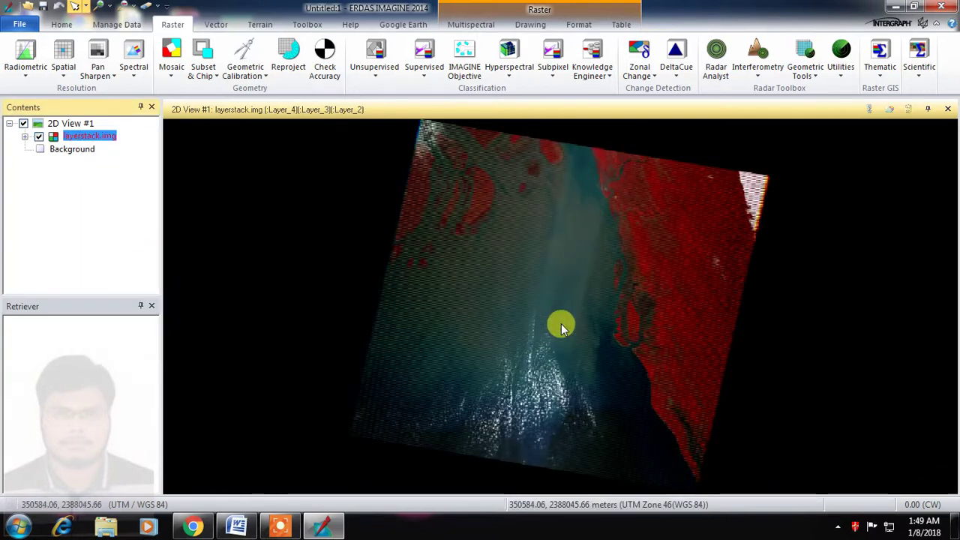
scroll(483, 309, "up", 3)
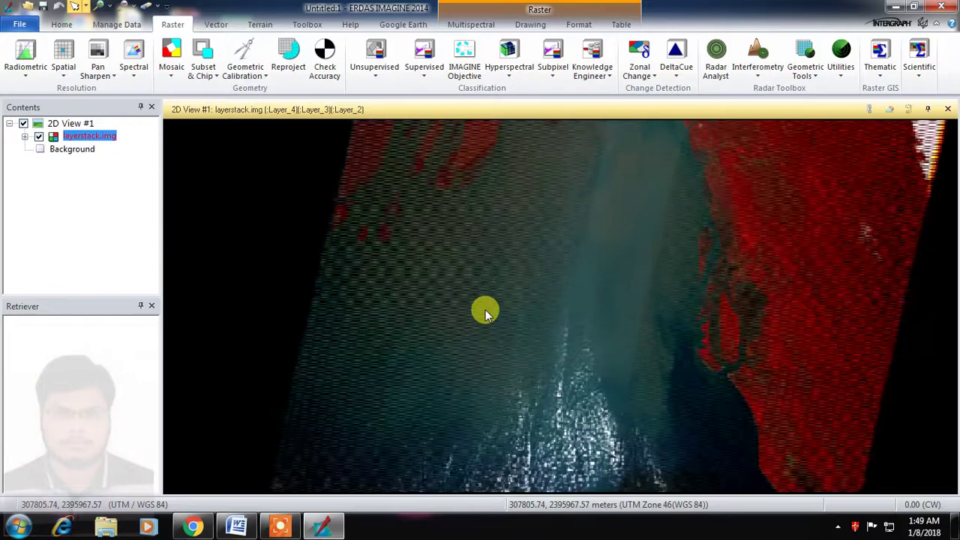
- Examine the stacked image at several scales, covering its overall extent, the coastline and the southern water area in detail
scroll(433, 332, "down", 3)
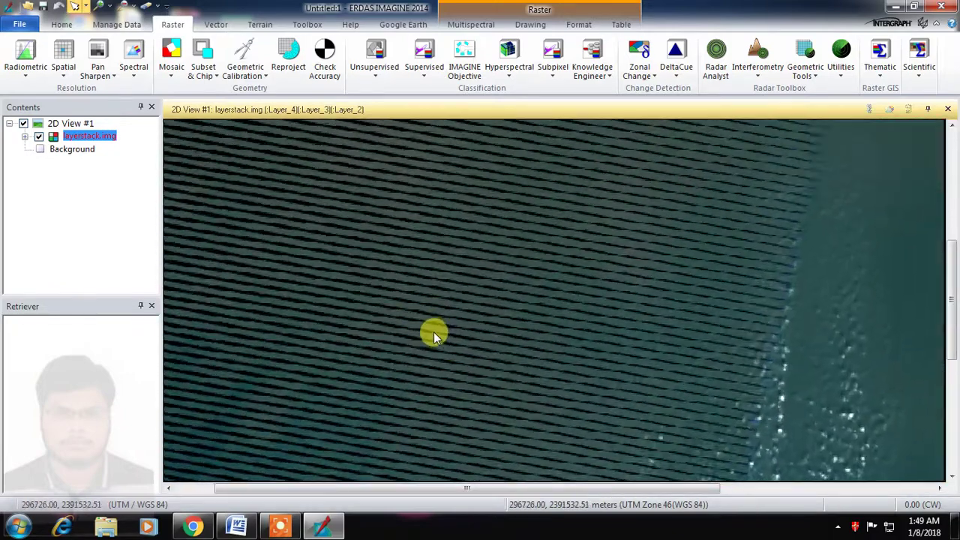
scroll(737, 336, "down", 3)
scroll(768, 337, "down", 1)
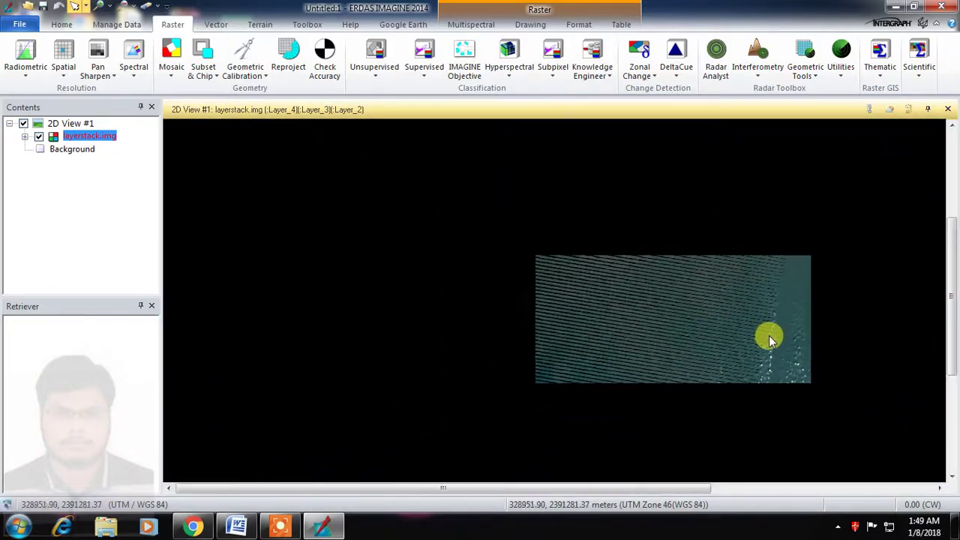
scroll(744, 375, "up", 5)
left_click_drag(662, 486, 711, 483)
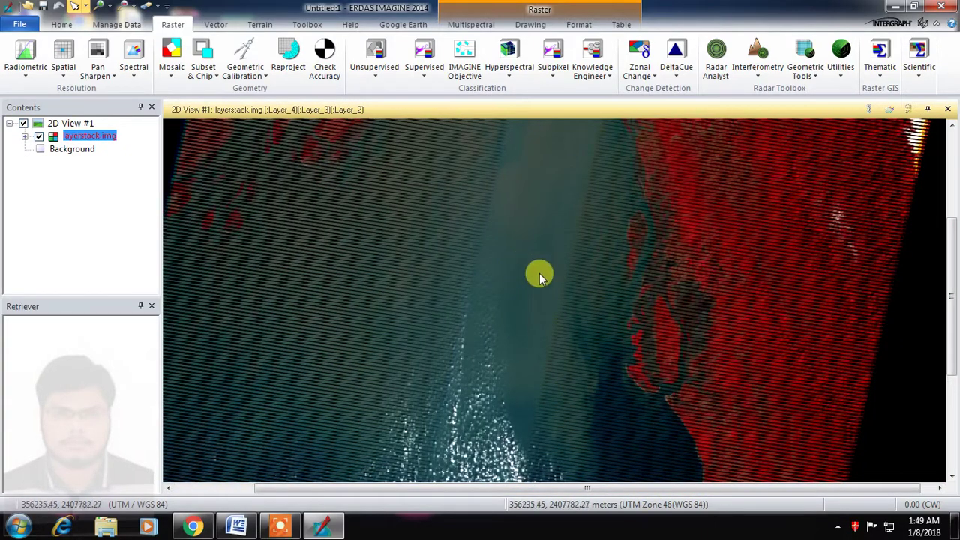
scroll(540, 274, "down", 3)
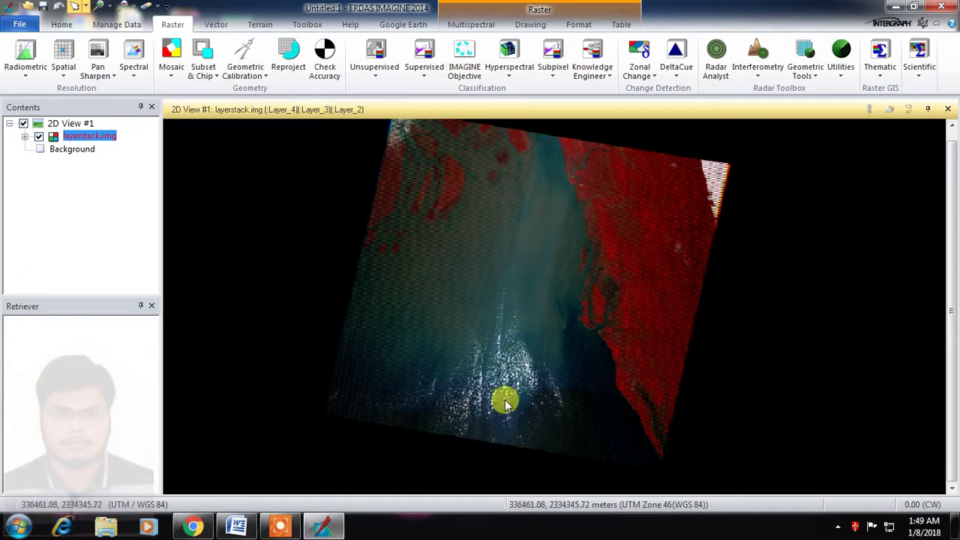
scroll(504, 399, "up", 4)
scroll(517, 396, "up", 2)
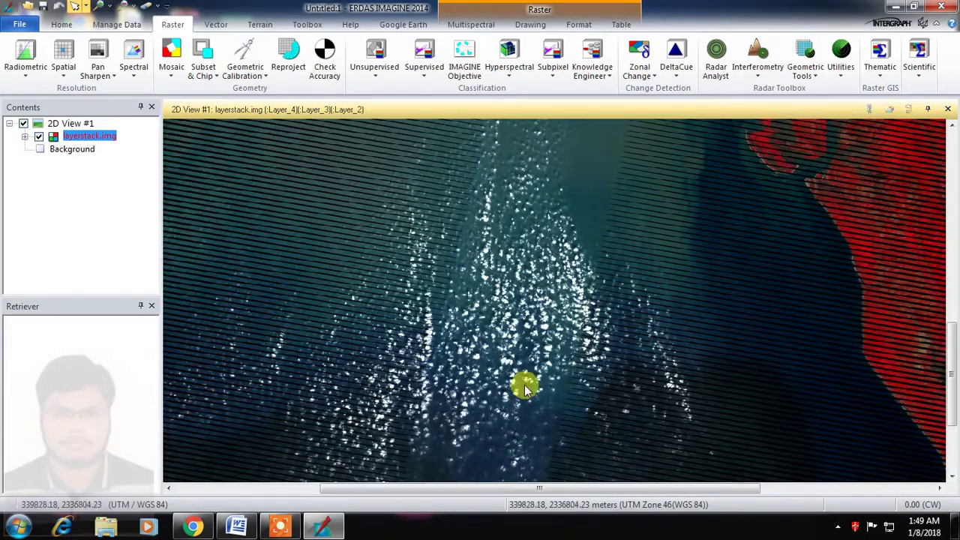
scroll(534, 377, "up", 1)
scroll(536, 375, "up", 2)
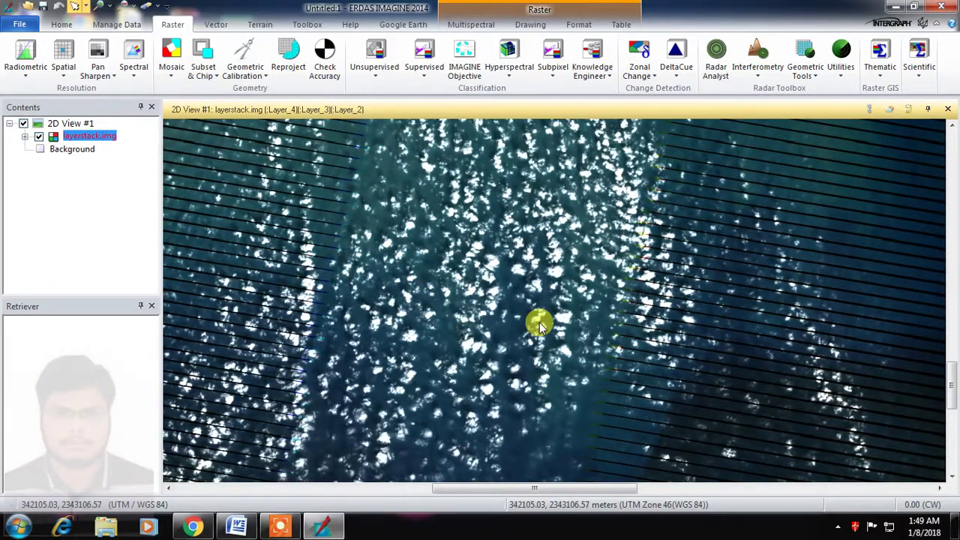
scroll(537, 324, "down", 3)
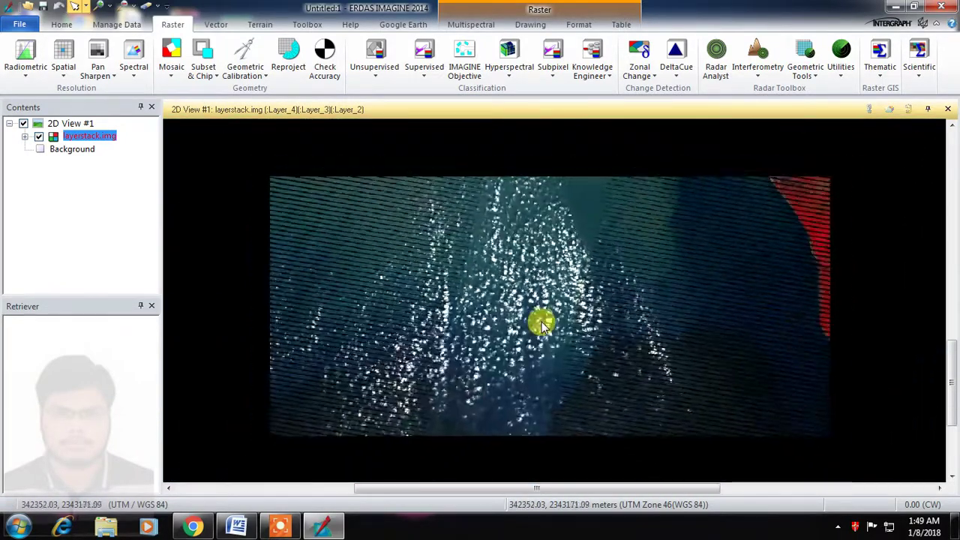
scroll(545, 324, "up", 3)
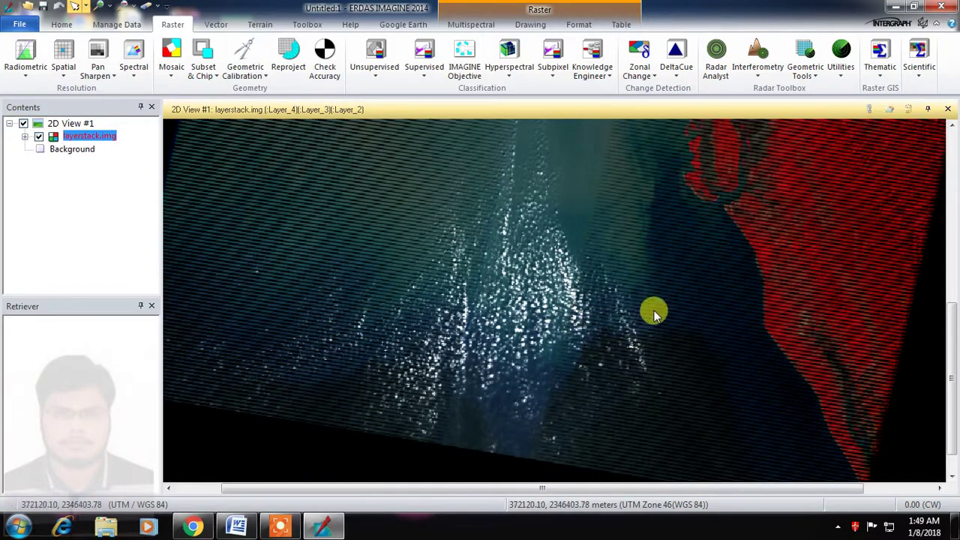
scroll(726, 313, "down", 2)
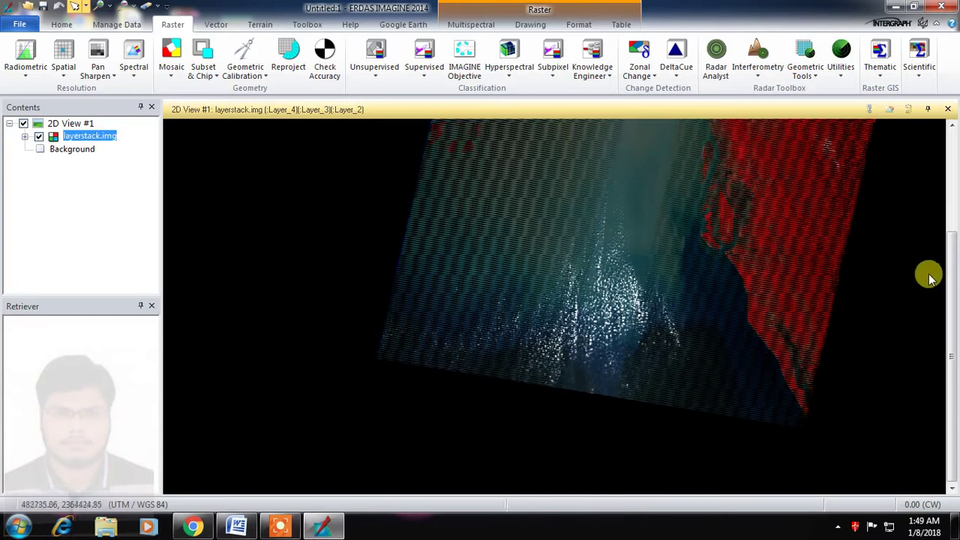
left_click_drag(951, 274, 951, 200)
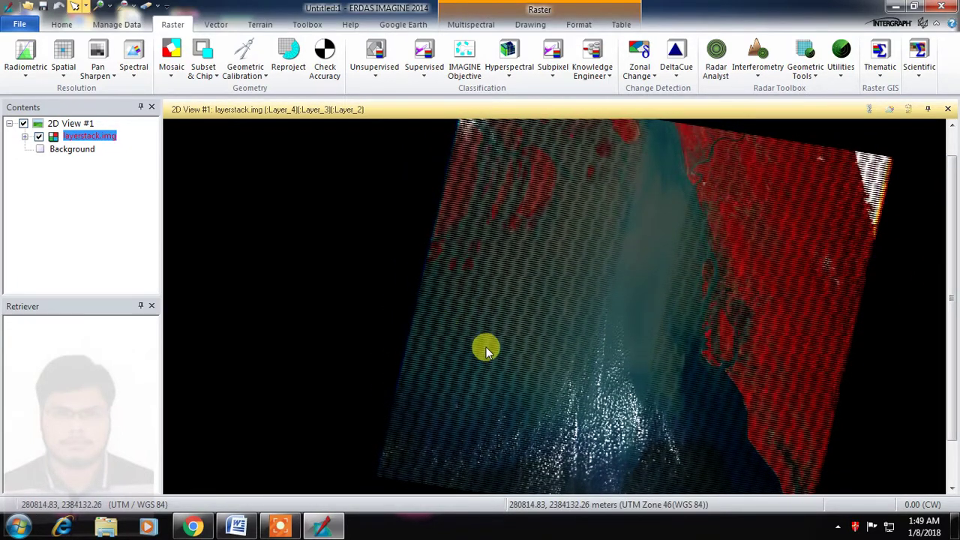
- Examine the line pattern across the western part of layerstack.img up close and return to the full scene
scroll(487, 345, "up", 4)
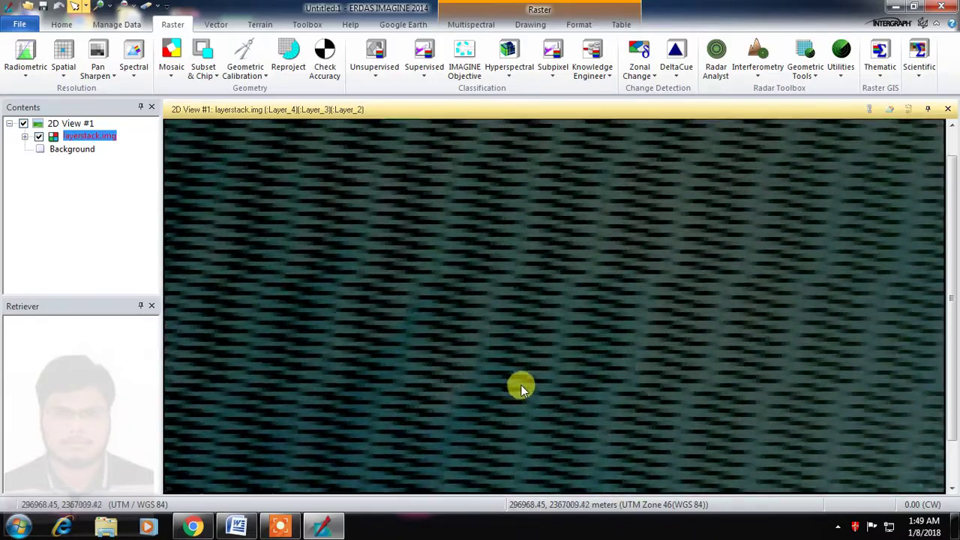
scroll(521, 385, "up", 1)
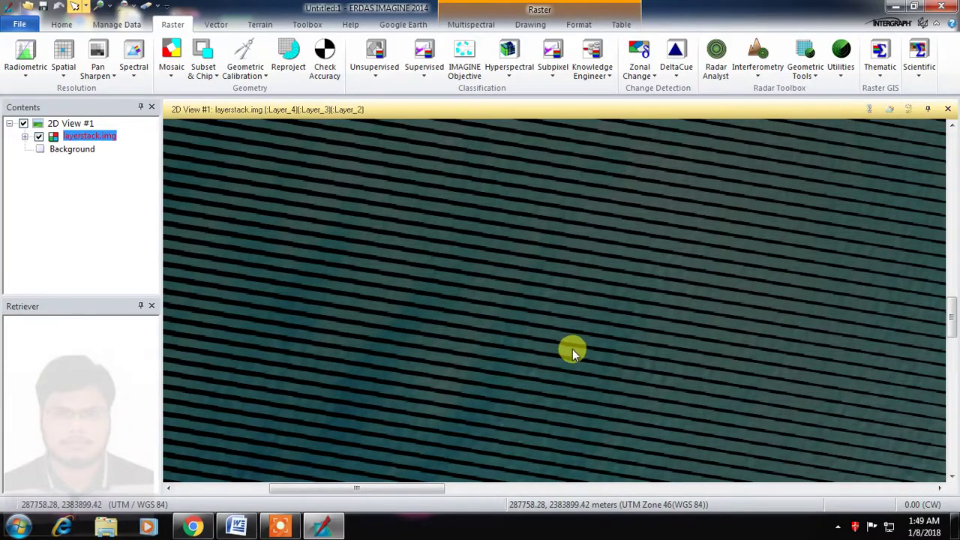
scroll(573, 350, "down", 2)
scroll(573, 350, "up", 1)
scroll(575, 341, "down", 2)
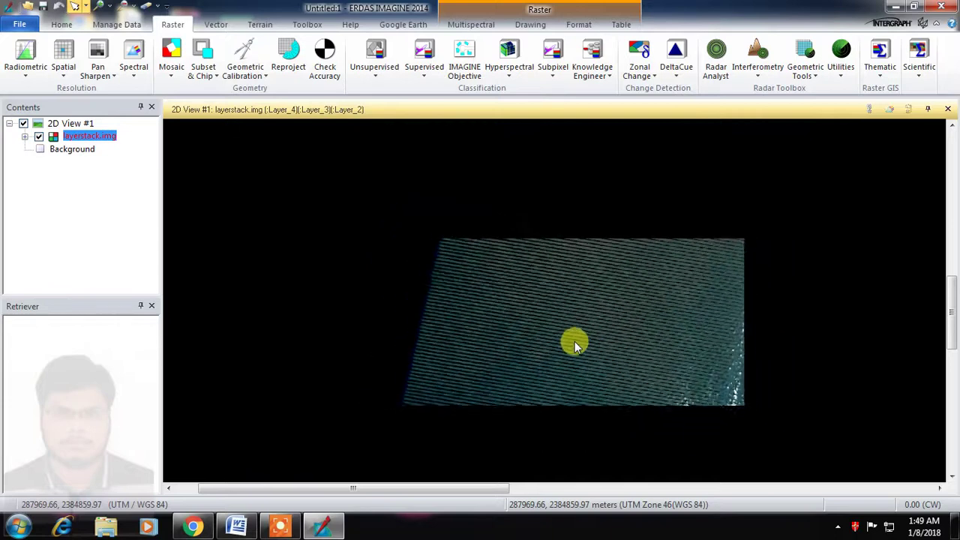
scroll(620, 316, "up", 1)
scroll(638, 305, "down", 2)
scroll(675, 343, "up", 1)
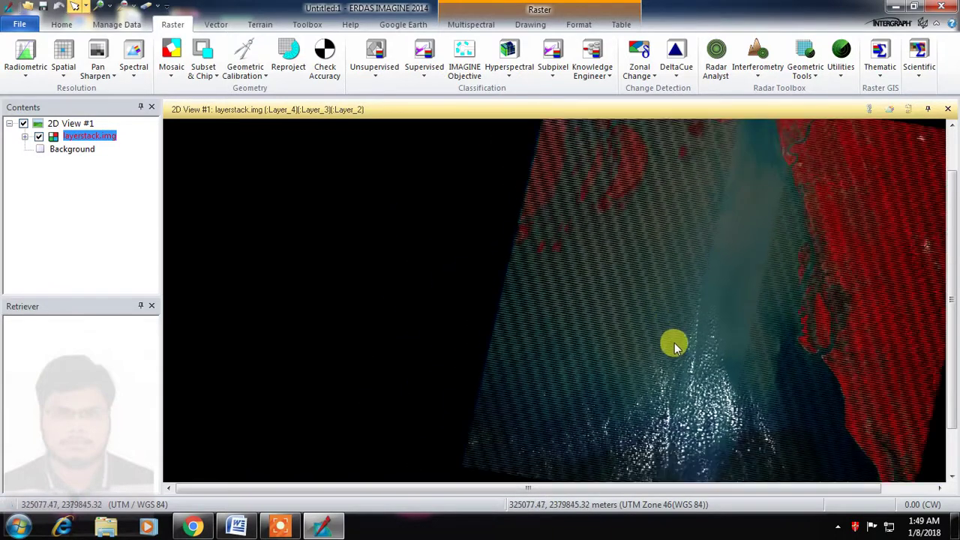
scroll(675, 343, "down", 2)
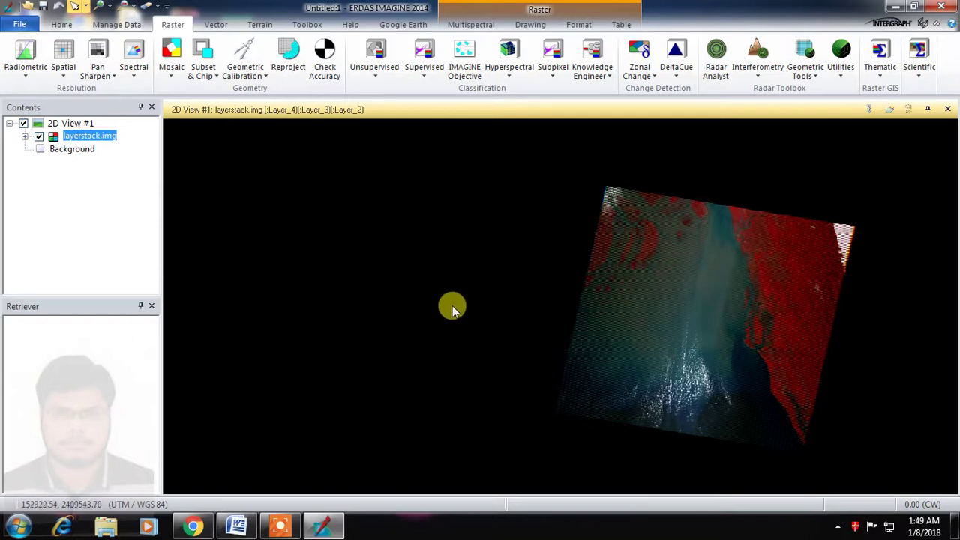
- Fit the layerstack.img layer to the window and use Fit to Frame to display the whole stacked image
right_click(83, 138)
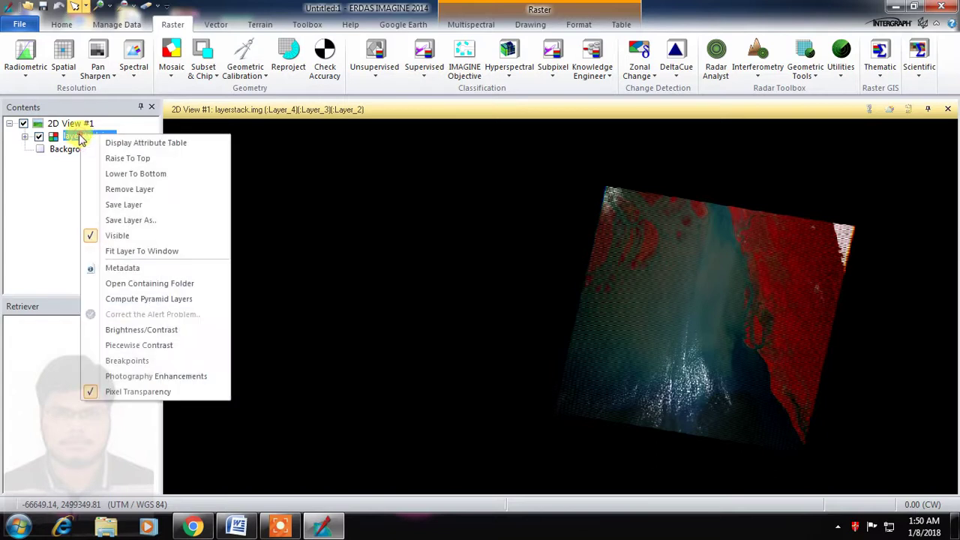
left_click(136, 254)
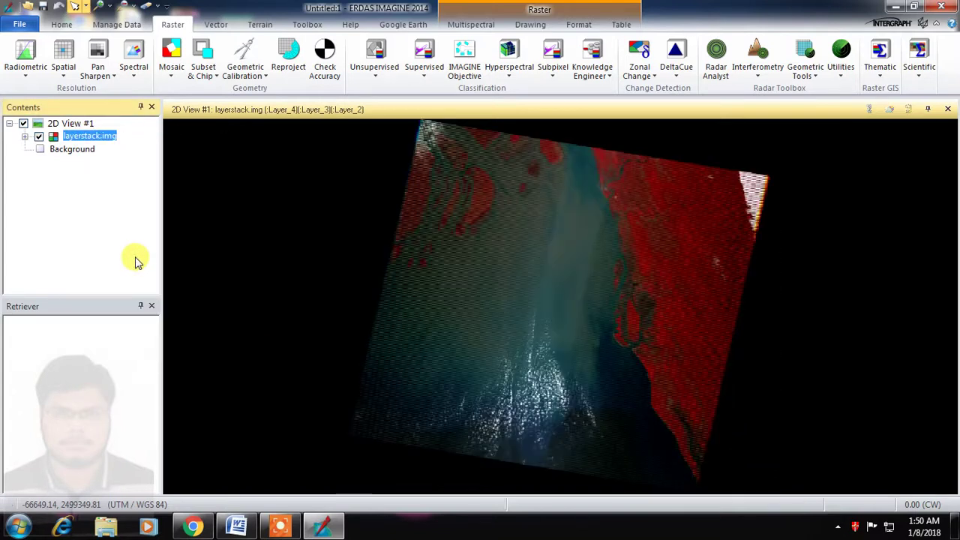
left_click(61, 25)
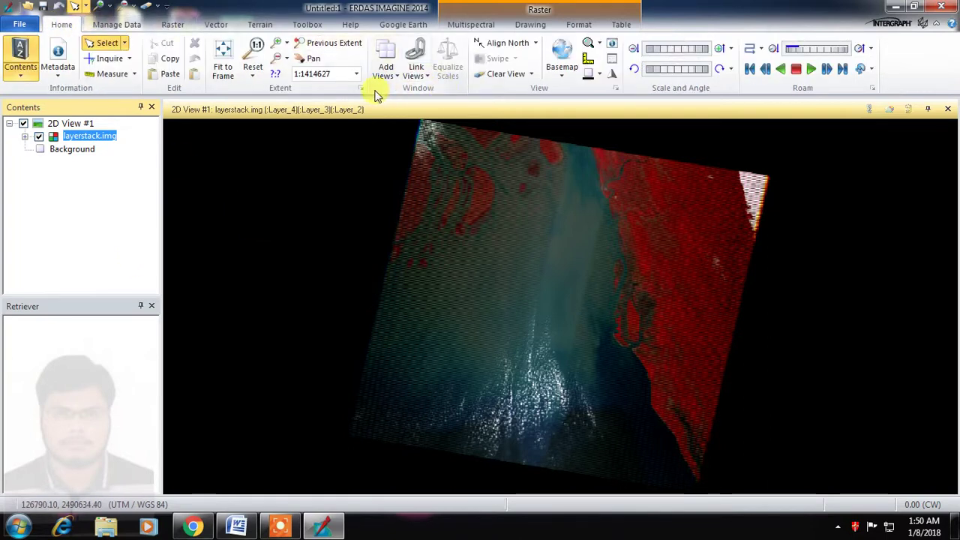
left_click(224, 79)
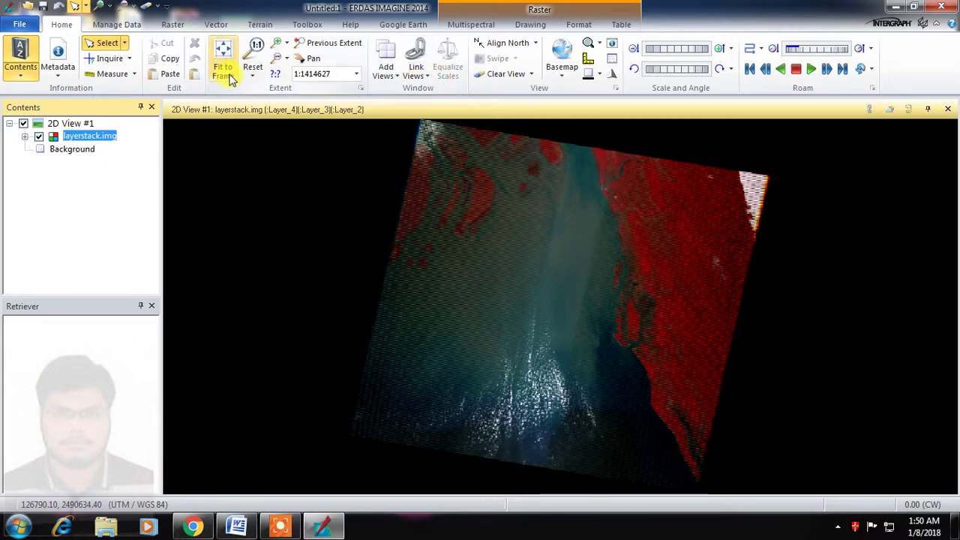
left_click_drag(505, 276, 488, 318)
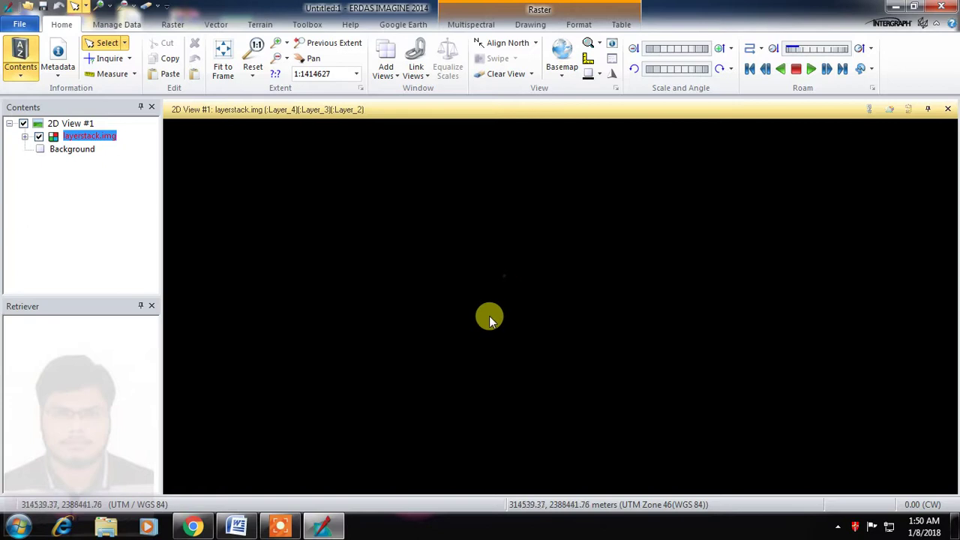
left_click(226, 71)
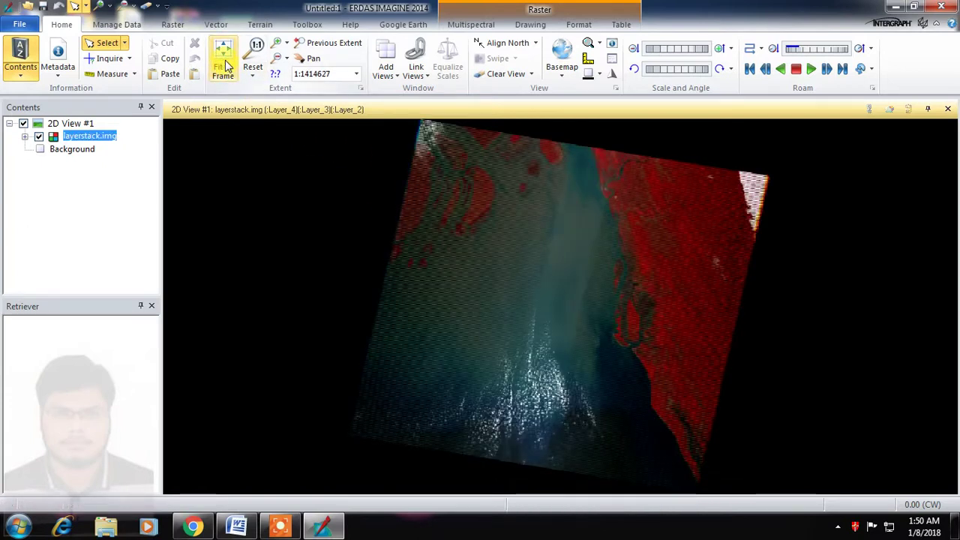